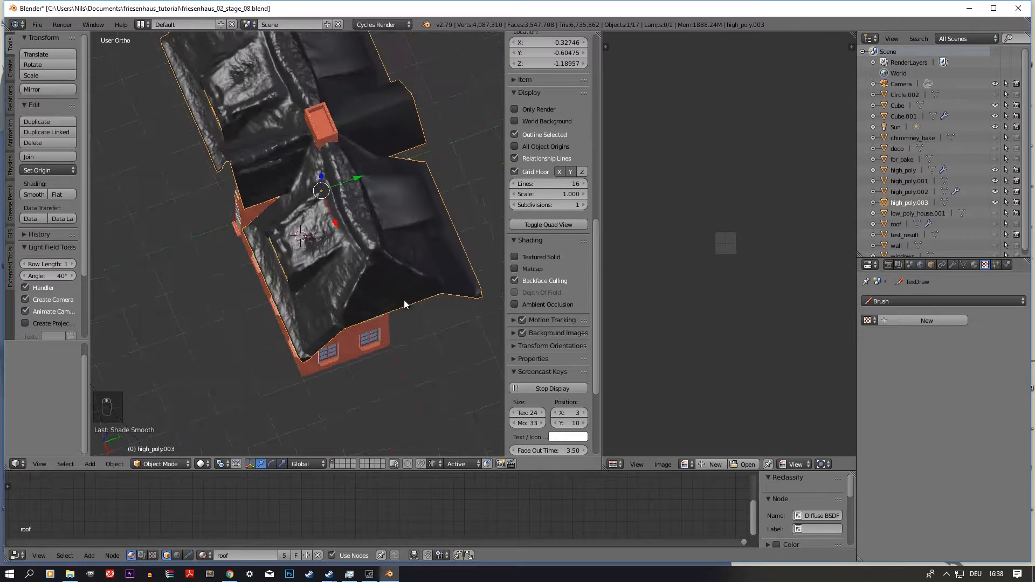
- In top wireframe view, delete all faces of high_poly.003 on the negative X side of the house's centre line
{"action": "key", "text": "KP_7"}
{"action": "key", "text": "z"}
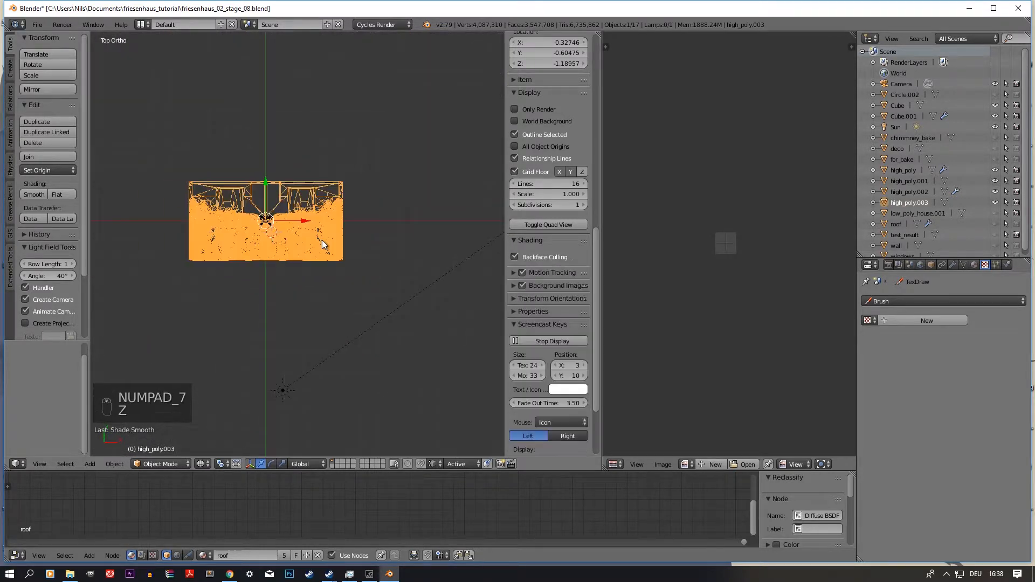
{"action": "scroll", "coordinate": [281, 226], "scroll_direction": "up", "scroll_amount": 4}
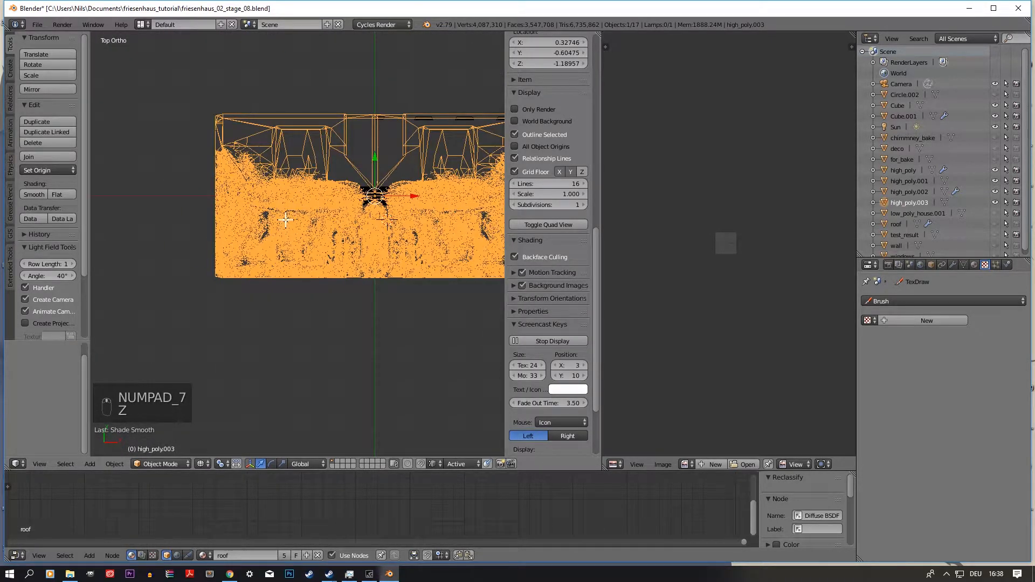
{"action": "key", "text": "Tab"}
{"action": "key", "text": "a"}
{"action": "key", "text": "a"}
{"action": "key", "text": "b"}
{"action": "left_click_drag", "start_coordinate": [190, 82], "coordinate": [374, 334]}
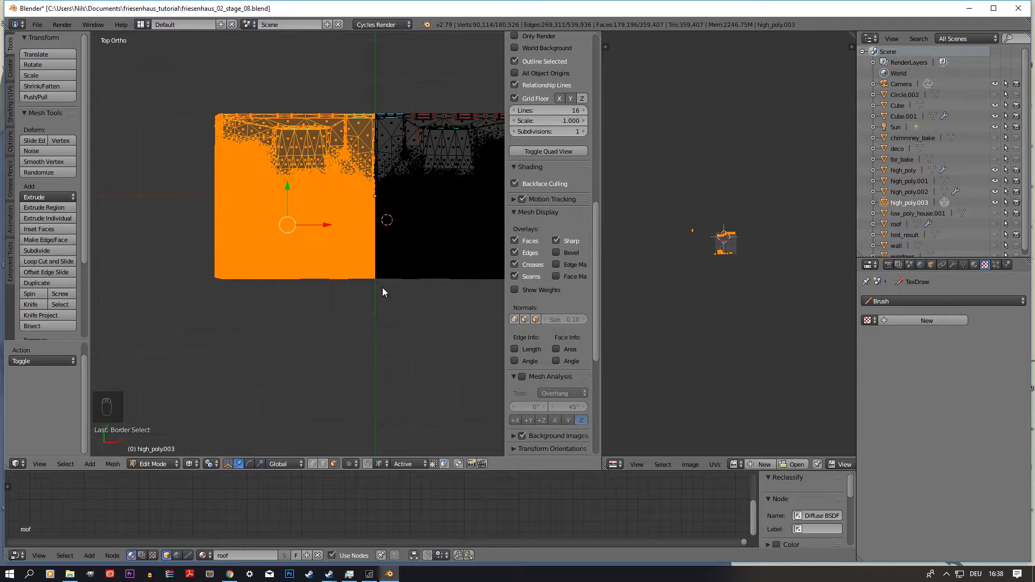
{"action": "key", "text": "Delete"}
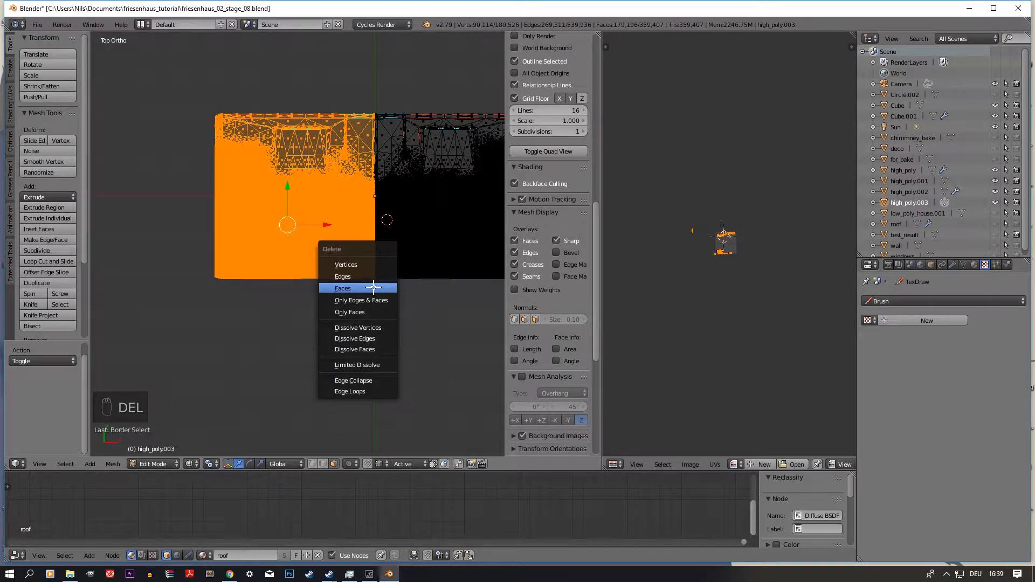
{"action": "left_click", "coordinate": [373, 288]}
- Delete the rear faces of the remaining roof half along positive Y, then return to Object Mode in solid shading
{"action": "middle_click_drag", "start_coordinate": [372, 287], "coordinate": [269, 287], "text": "shift"}
{"action": "key", "text": "b"}
{"action": "left_click_drag", "start_coordinate": [235, 80], "coordinate": [487, 190]}
{"action": "key", "text": "Delete"}
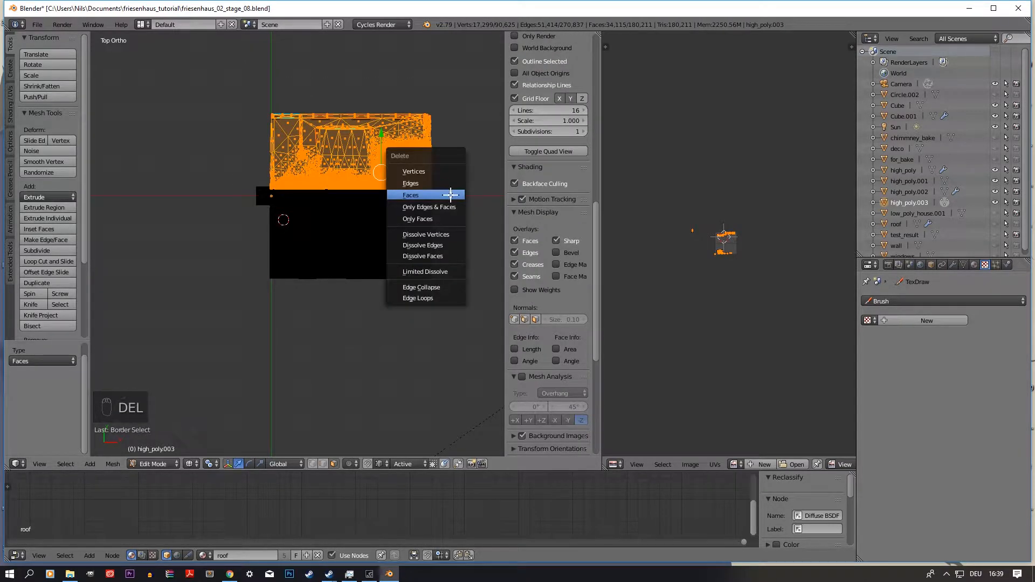
{"action": "left_click", "coordinate": [437, 195]}
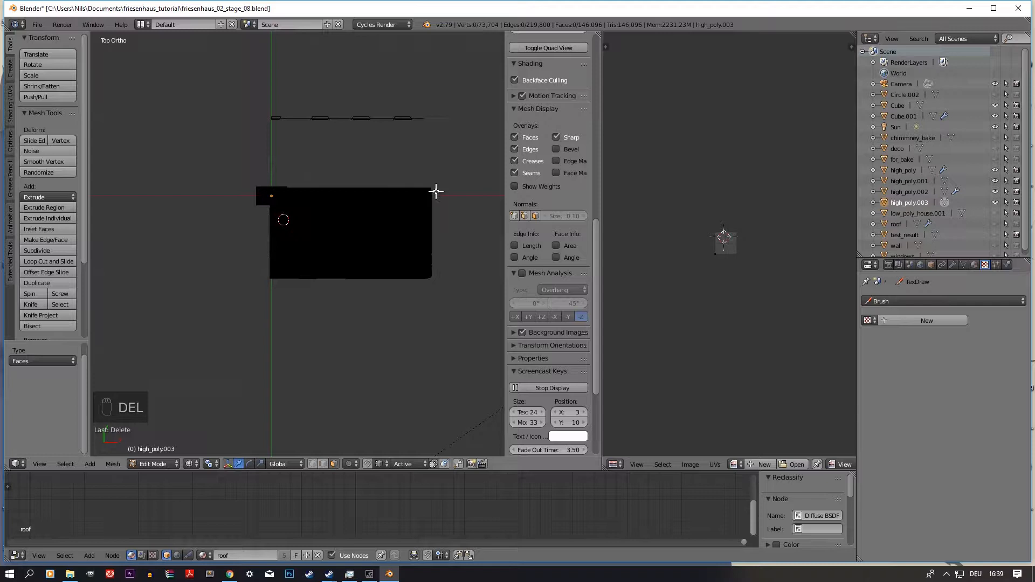
{"action": "mouse_move", "coordinate": [390, 234]}
{"action": "middle_mouse_down"}
{"action": "mouse_move", "coordinate": [347, 224]}
{"action": "mouse_move", "coordinate": [321, 307]}
{"action": "mouse_move", "coordinate": [293, 266]}
{"action": "mouse_move", "coordinate": [289, 298]}
{"action": "middle_mouse_up"}
{"action": "key", "text": "z"}
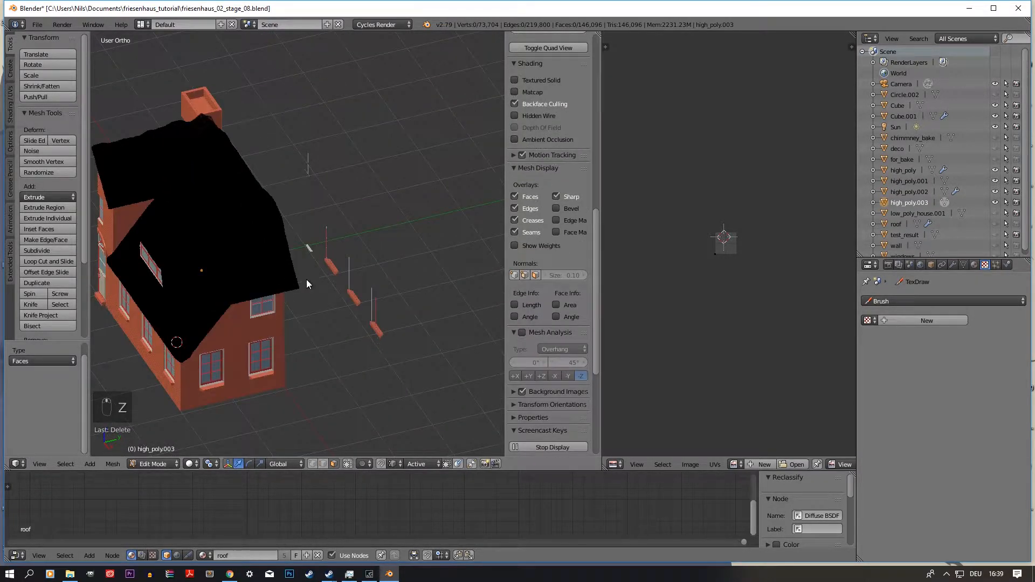
{"action": "key", "text": "Tab"}
- Examine the trimmed high-poly roof on the house from several sides and distances
{"action": "middle_click_drag", "start_coordinate": [263, 188], "coordinate": [198, 163]}
{"action": "scroll", "coordinate": [306, 243], "scroll_direction": "up", "scroll_amount": 3}
{"action": "scroll", "coordinate": [274, 237], "scroll_direction": "down", "scroll_amount": 4}
{"action": "scroll", "coordinate": [290, 219], "scroll_direction": "down", "scroll_amount": 2}
{"action": "scroll", "coordinate": [287, 202], "scroll_direction": "up", "scroll_amount": 3}
{"action": "scroll", "coordinate": [378, 298], "scroll_direction": "down", "scroll_amount": 4}
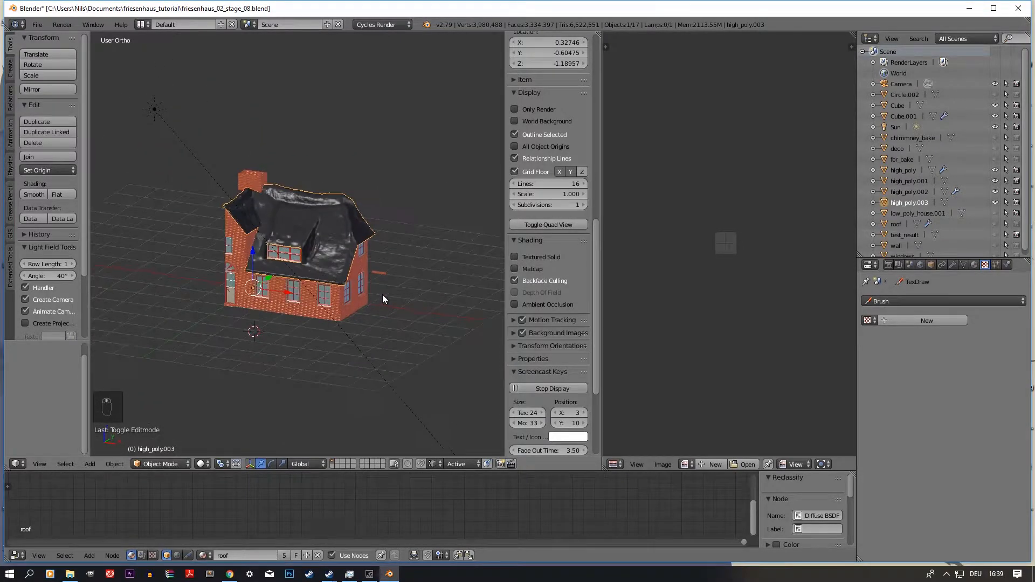
{"action": "middle_click_drag", "start_coordinate": [386, 298], "coordinate": [342, 276]}
{"action": "scroll", "coordinate": [317, 239], "scroll_direction": "up", "scroll_amount": 6}
{"action": "scroll", "coordinate": [330, 251], "scroll_direction": "down", "scroll_amount": 5}
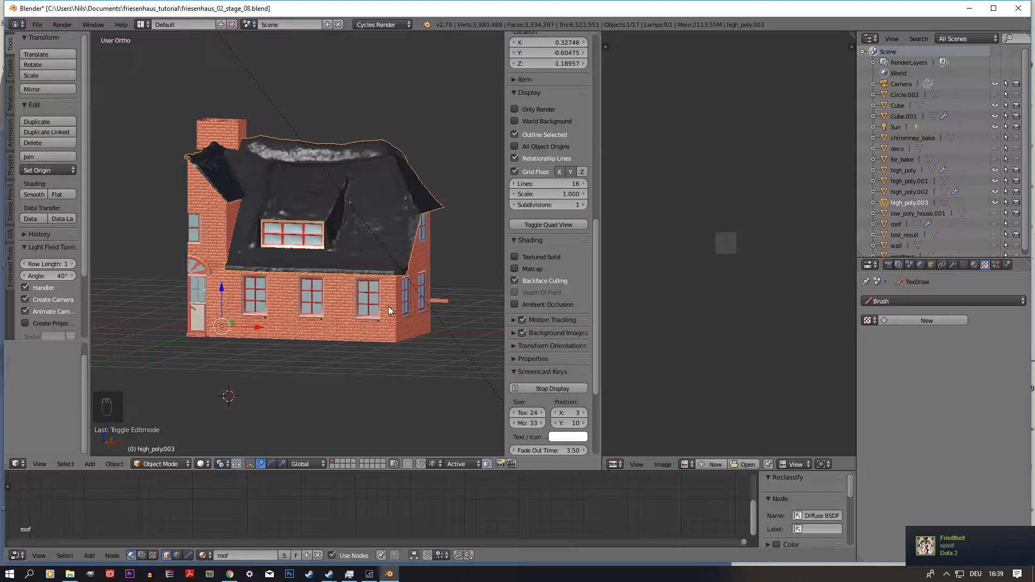
{"action": "middle_click_drag", "start_coordinate": [386, 320], "coordinate": [353, 336]}
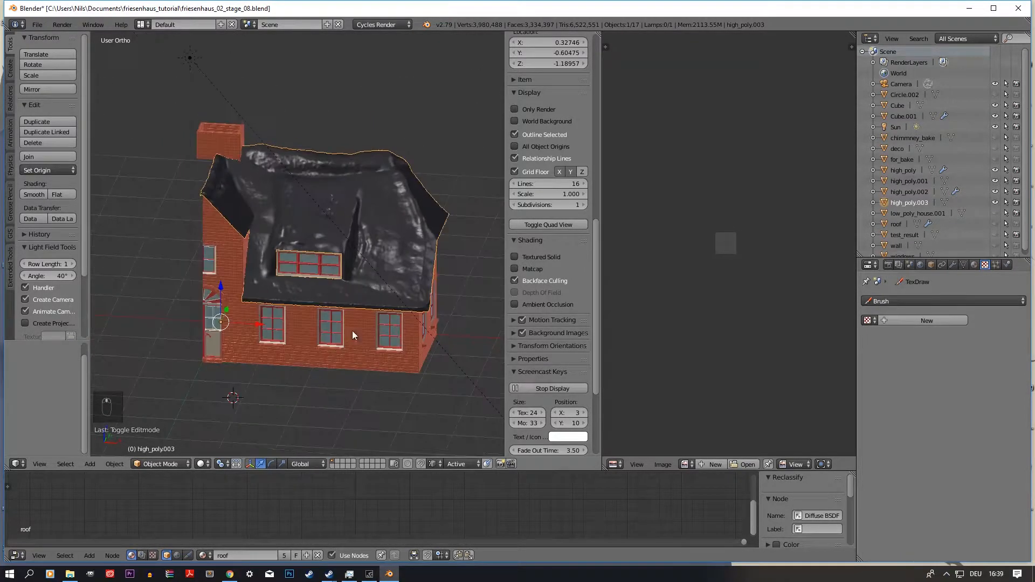
- Save the project as a new file named friesenhaus_02_stage_09.blend
{"action": "left_click", "coordinate": [37, 25]}
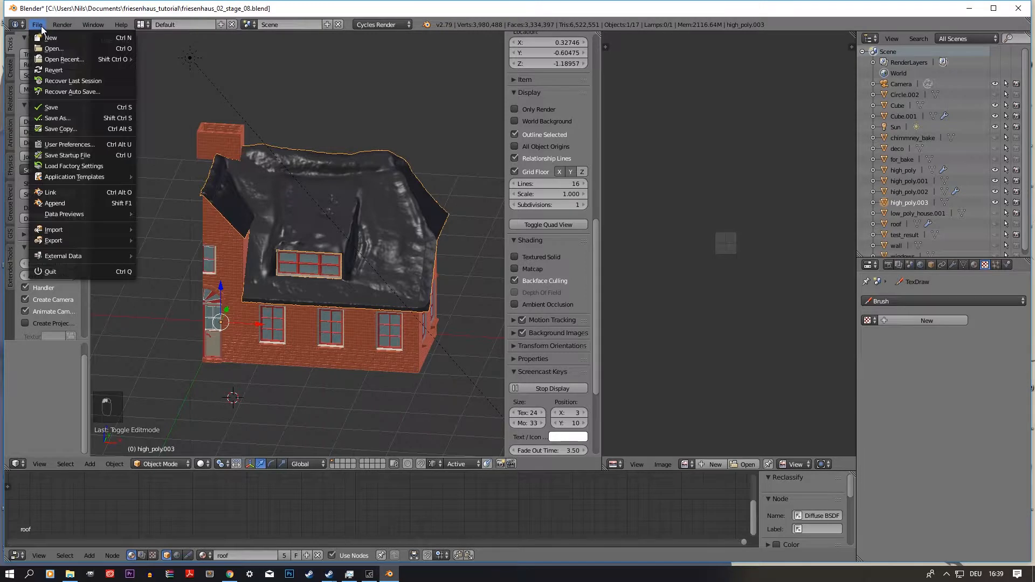
{"action": "left_click", "coordinate": [88, 117]}
{"action": "left_click", "coordinate": [210, 64]}
{"action": "key", "text": "BackSpace"}
{"action": "type", "text": "9"}
{"action": "key", "text": "Return"}
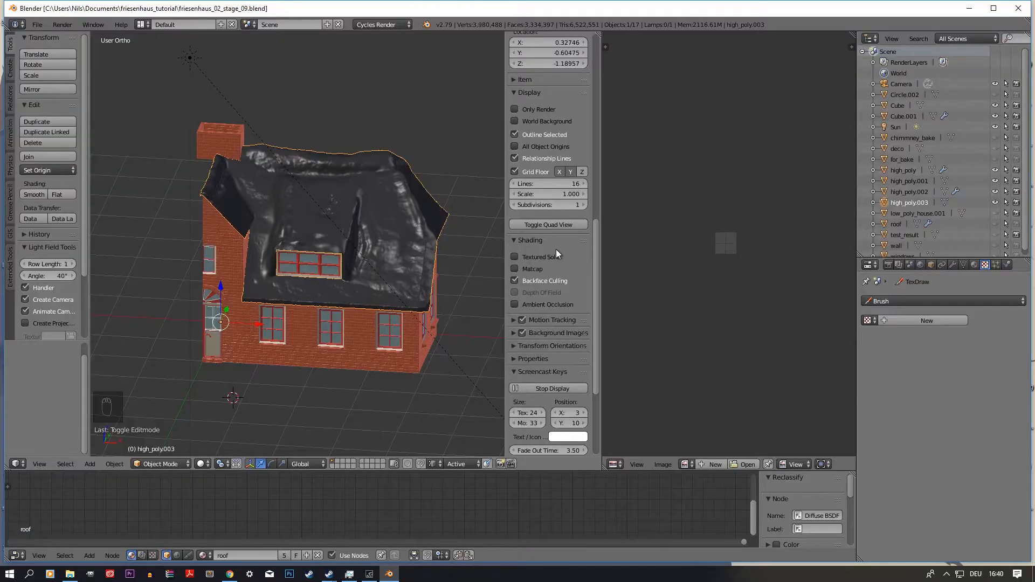
- Switch the viewport to wireframe and examine the high-poly roof, walls and windows
{"action": "scroll", "coordinate": [309, 306], "scroll_direction": "down", "scroll_amount": 6}
{"action": "middle_click_drag", "start_coordinate": [310, 308], "coordinate": [315, 312]}
{"action": "scroll", "coordinate": [305, 286], "scroll_direction": "up", "scroll_amount": 8}
{"action": "key", "text": "z"}
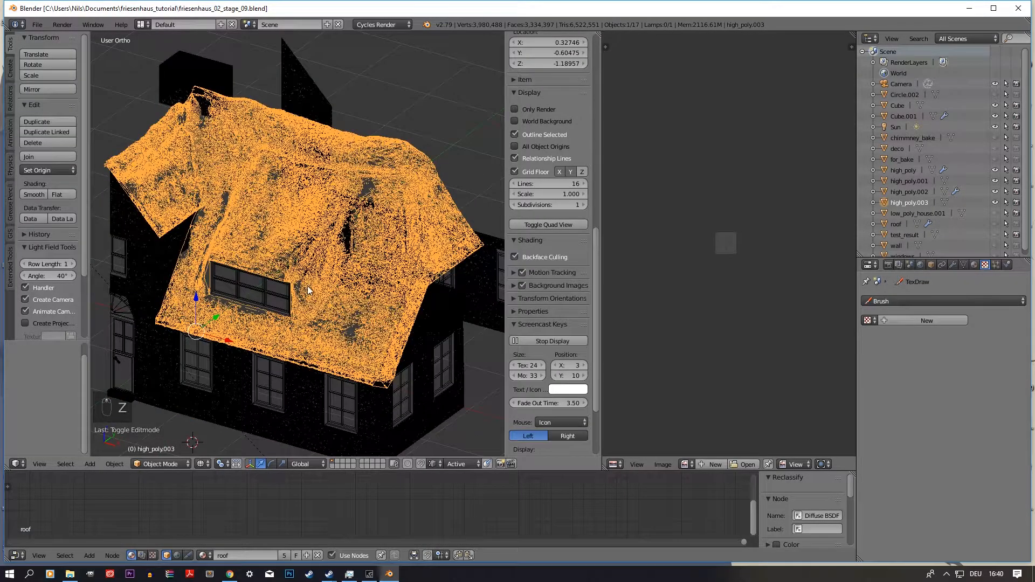
{"action": "scroll", "coordinate": [311, 290], "scroll_direction": "down", "scroll_amount": 5}
{"action": "middle_click_drag", "start_coordinate": [310, 290], "coordinate": [297, 271]}
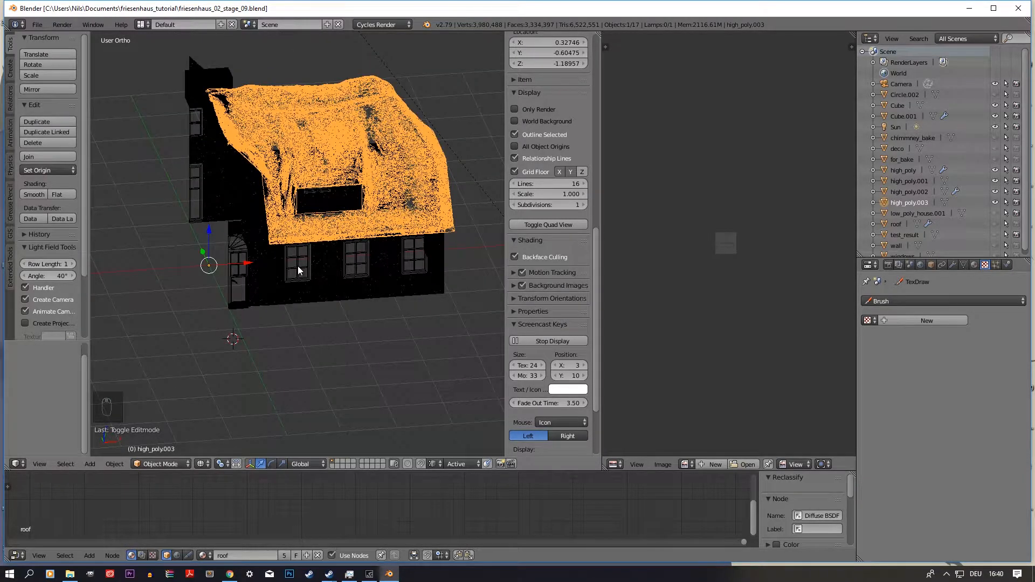
{"action": "middle_click_drag", "start_coordinate": [197, 273], "coordinate": [330, 99]}
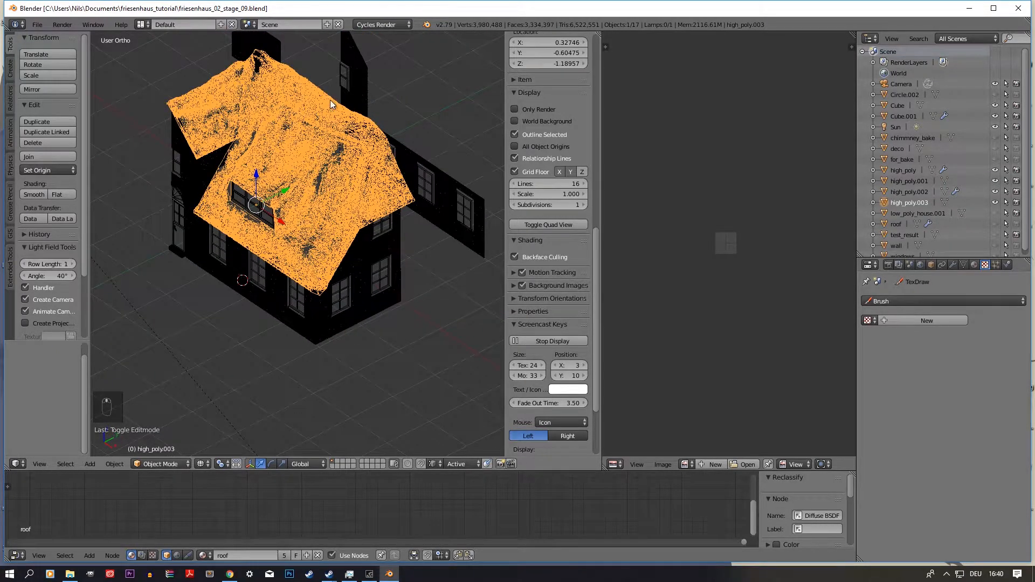
{"action": "middle_click_drag", "start_coordinate": [259, 285], "coordinate": [227, 200]}
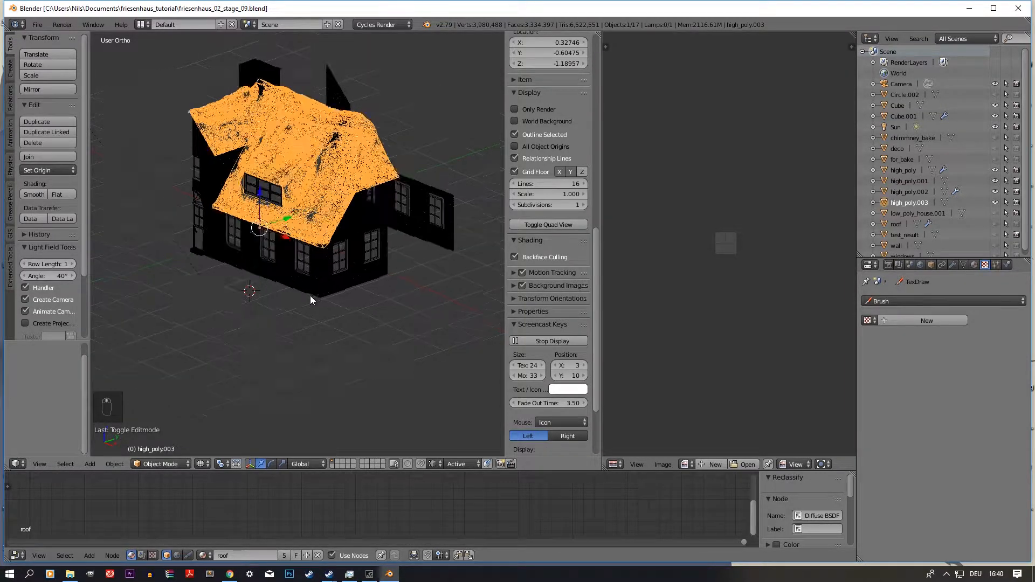
{"action": "middle_click_drag", "start_coordinate": [310, 295], "coordinate": [318, 258]}
{"action": "scroll", "coordinate": [319, 258], "scroll_direction": "up", "scroll_amount": 9}
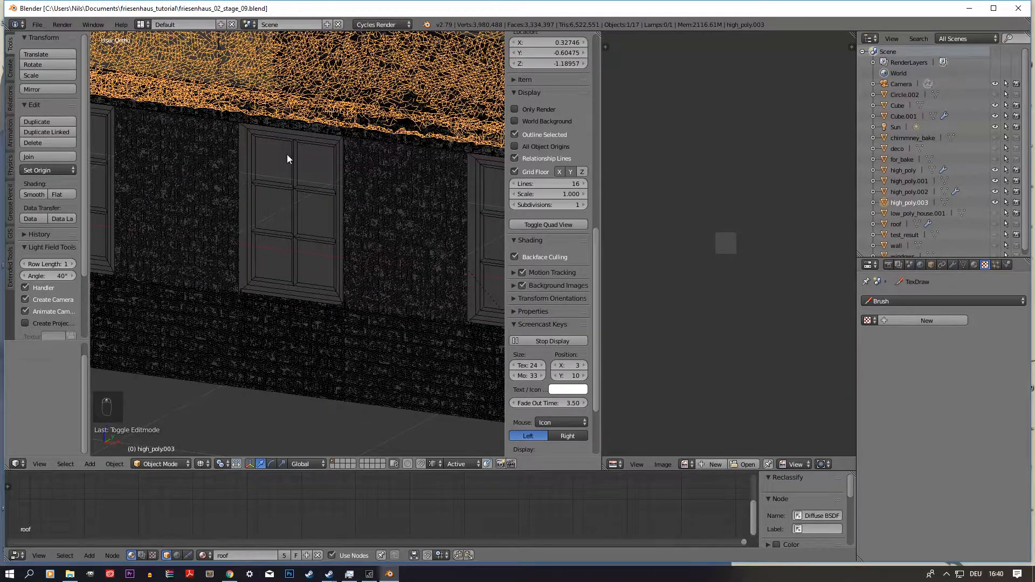
- Select the door handle object on the front door
{"action": "right_click", "coordinate": [299, 188]}
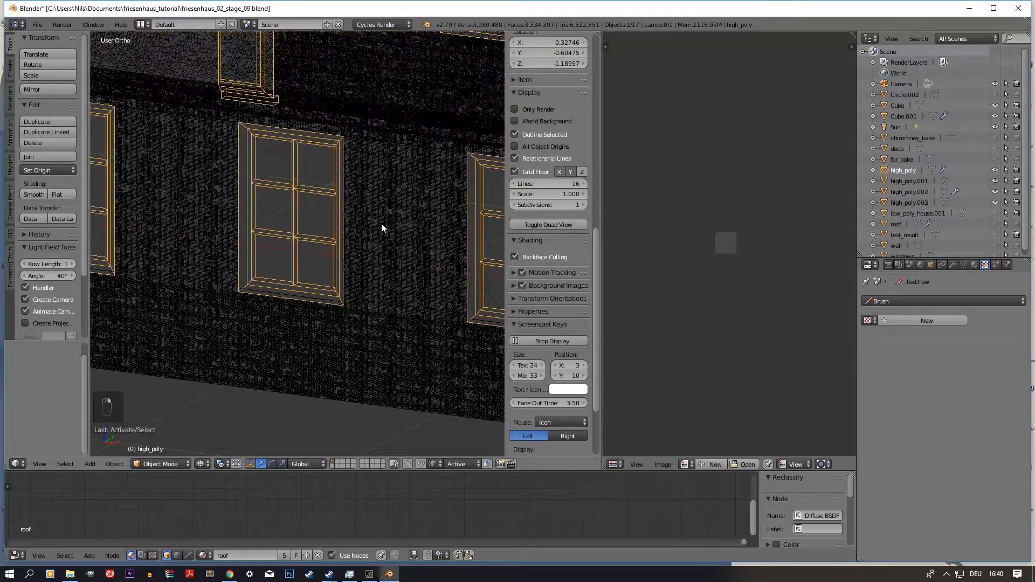
{"action": "scroll", "coordinate": [372, 232], "scroll_direction": "down", "scroll_amount": 7}
{"action": "middle_click_drag", "start_coordinate": [316, 263], "coordinate": [285, 271]}
{"action": "scroll", "coordinate": [323, 266], "scroll_direction": "up", "scroll_amount": 2}
{"action": "scroll", "coordinate": [326, 271], "scroll_direction": "down", "scroll_amount": 4}
{"action": "scroll", "coordinate": [285, 271], "scroll_direction": "up", "scroll_amount": 10}
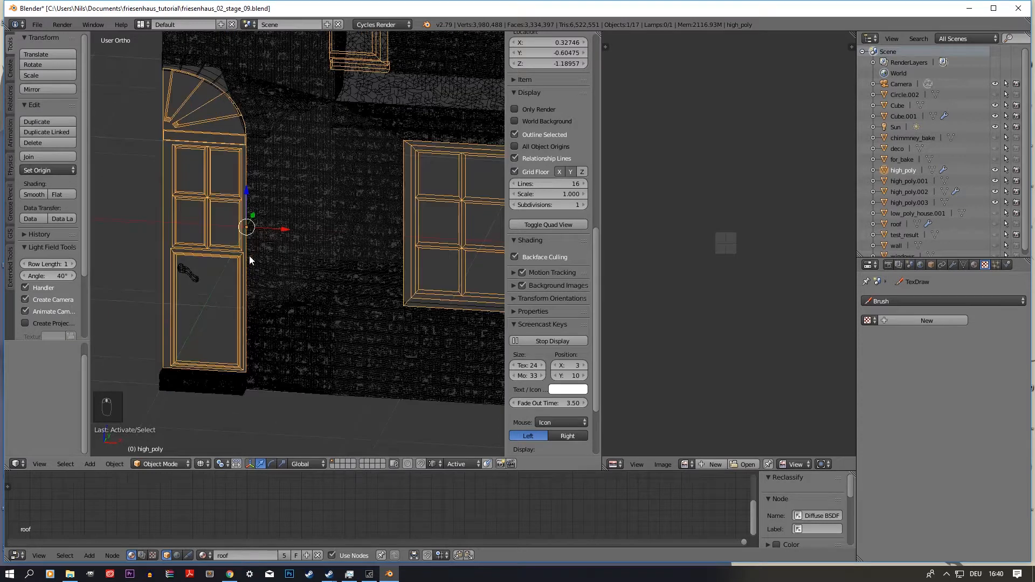
{"action": "right_click", "coordinate": [189, 270]}
- Try to join the door handle into the high_poly windows and door object
{"action": "right_click", "coordinate": [204, 257], "text": "shift"}
{"action": "key", "text": "ctrl+j"}
{"action": "scroll", "coordinate": [393, 270], "scroll_direction": "down", "scroll_amount": 3}
{"action": "scroll", "coordinate": [392, 270], "scroll_direction": "up", "scroll_amount": 3}
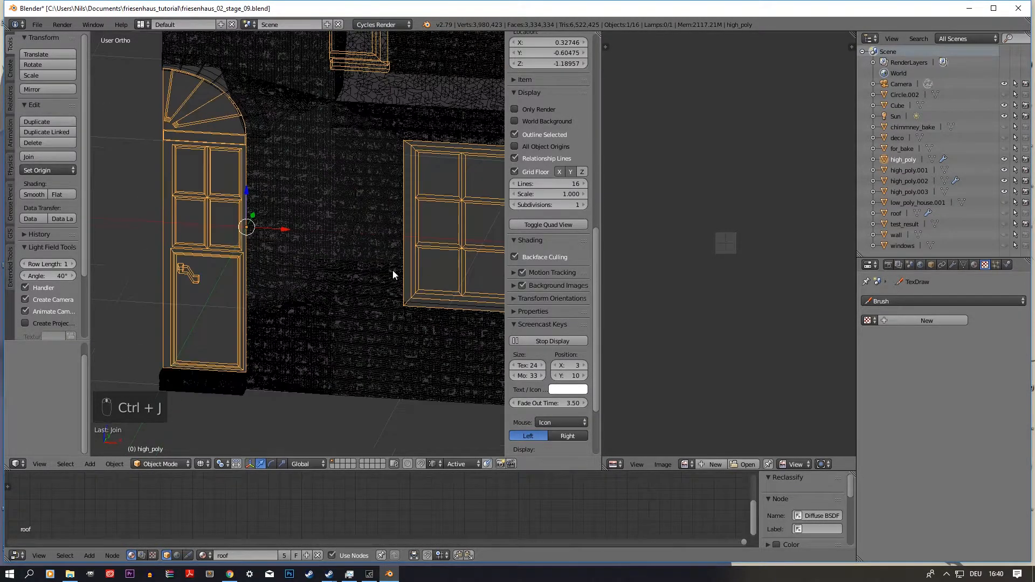
{"action": "key", "text": "ctrl+z"}
{"action": "key", "text": "ctrl+z"}
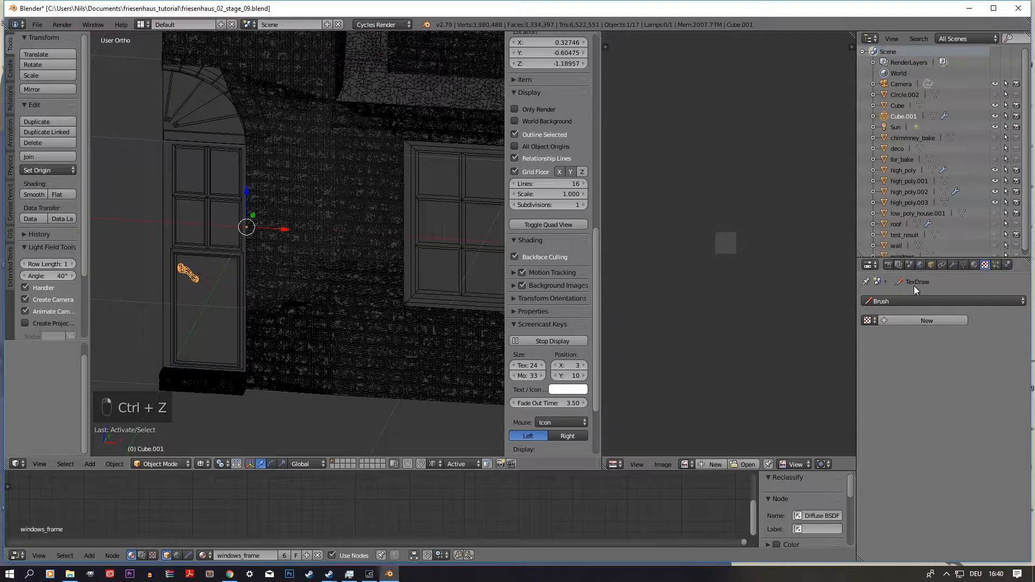
- Apply the door handle's Subsurf modifier and join the handle into the high_poly windows and door object
{"action": "left_click", "coordinate": [954, 265]}
{"action": "left_click", "coordinate": [888, 333]}
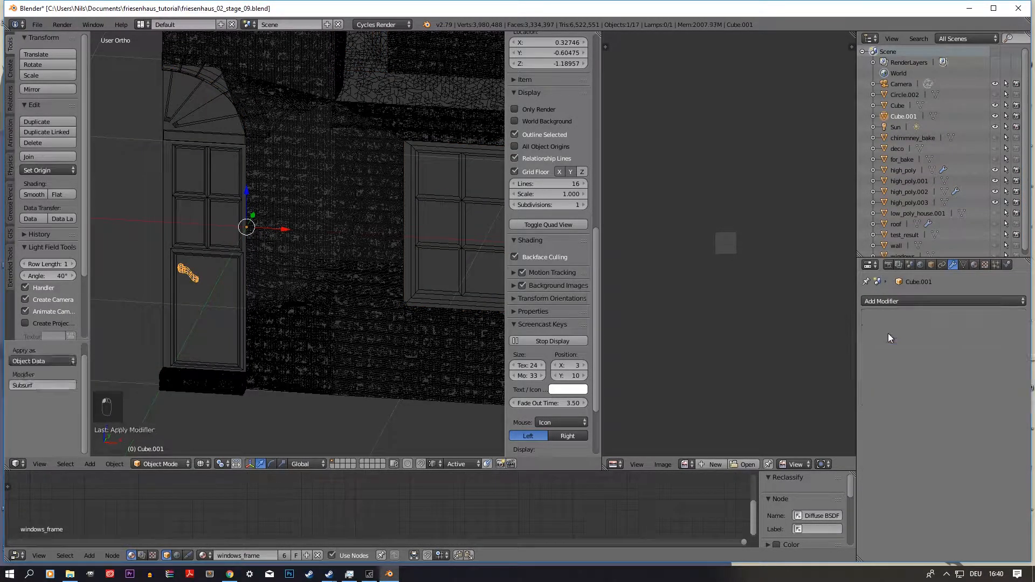
{"action": "right_click", "coordinate": [194, 253]}
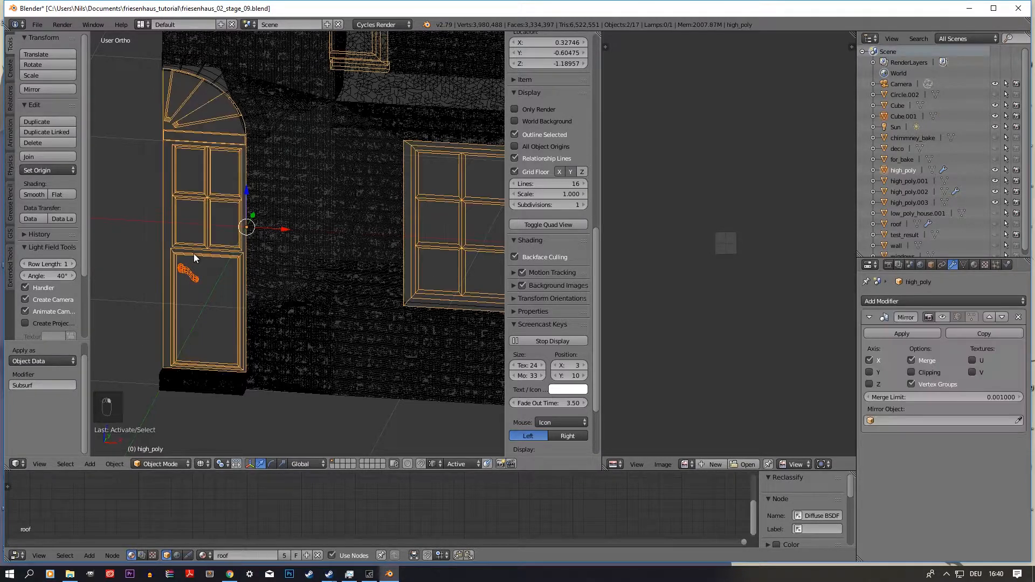
{"action": "key", "text": "ctrl+j"}
- Add the high-poly walls and the high_poly.003 roof to the selection alongside the windows and door object
{"action": "scroll", "coordinate": [219, 218], "scroll_direction": "down", "scroll_amount": 5}
{"action": "mouse_move", "coordinate": [218, 218]}
{"action": "middle_mouse_down"}
{"action": "mouse_move", "coordinate": [335, 276]}
{"action": "mouse_move", "coordinate": [274, 277]}
{"action": "mouse_move", "coordinate": [317, 278]}
{"action": "mouse_move", "coordinate": [345, 297]}
{"action": "mouse_move", "coordinate": [354, 235]}
{"action": "mouse_move", "coordinate": [287, 279]}
{"action": "mouse_move", "coordinate": [323, 262]}
{"action": "mouse_move", "coordinate": [274, 274]}
{"action": "mouse_move", "coordinate": [295, 268]}
{"action": "middle_mouse_up"}
{"action": "scroll", "coordinate": [317, 277], "scroll_direction": "up", "scroll_amount": 2}
{"action": "scroll", "coordinate": [346, 298], "scroll_direction": "up", "scroll_amount": 1}
{"action": "scroll", "coordinate": [345, 298], "scroll_direction": "down", "scroll_amount": 6}
{"action": "scroll", "coordinate": [288, 279], "scroll_direction": "up", "scroll_amount": 6}
{"action": "scroll", "coordinate": [323, 262], "scroll_direction": "down", "scroll_amount": 6}
{"action": "key", "text": "z"}
{"action": "key", "text": "z"}
{"action": "right_click", "coordinate": [378, 267], "text": "shift"}
{"action": "middle_click_drag", "start_coordinate": [378, 267], "coordinate": [238, 159]}
{"action": "right_click", "coordinate": [257, 144], "text": "shift"}
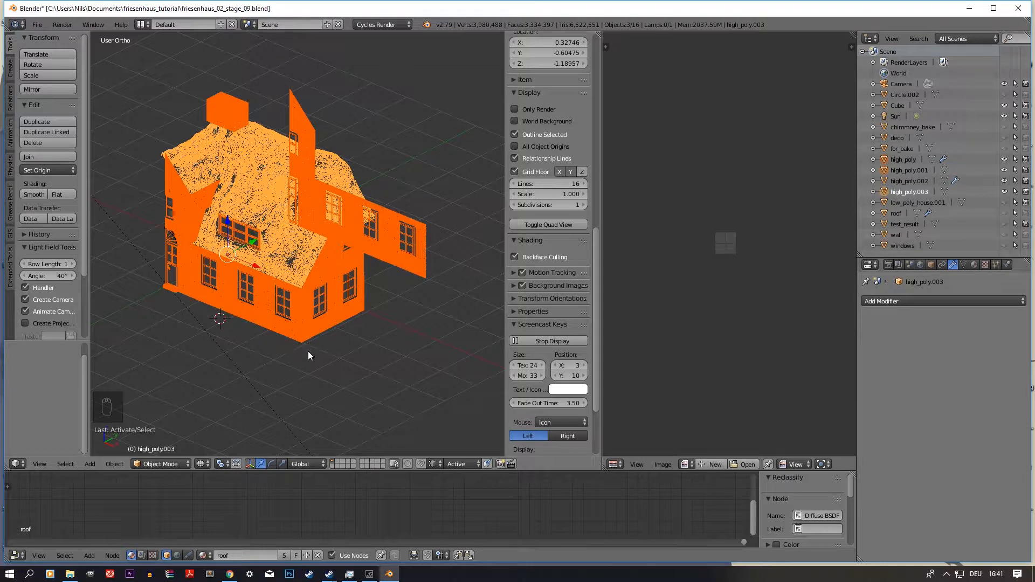
- Unhide low_poly_house.001 and add it to the selection as the active object
{"action": "scroll", "coordinate": [370, 300], "scroll_direction": "down", "scroll_amount": 3}
{"action": "middle_click_drag", "start_coordinate": [360, 315], "coordinate": [383, 312]}
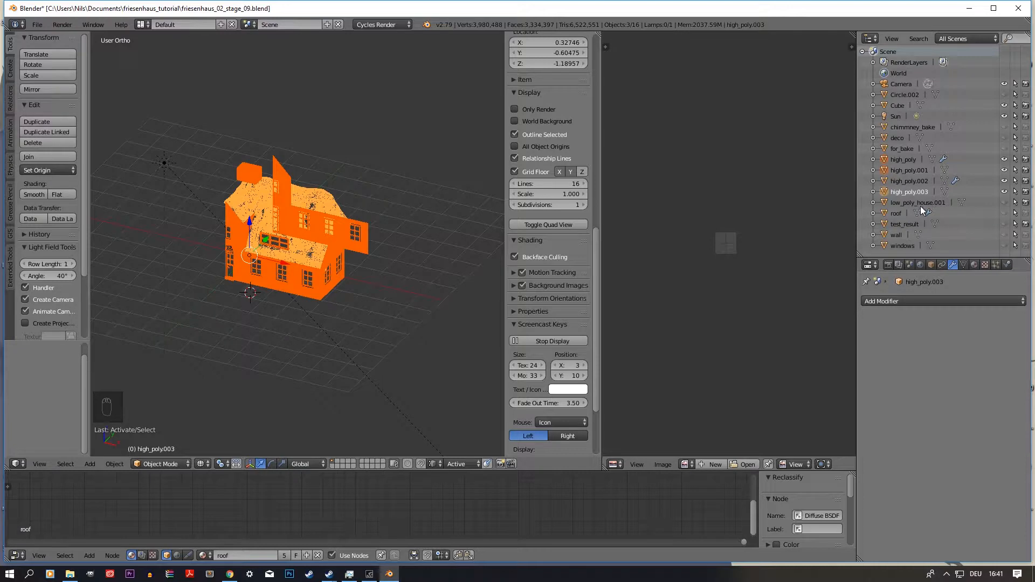
{"action": "left_click", "coordinate": [1005, 204]}
{"action": "left_click", "coordinate": [908, 203]}
{"action": "scroll", "coordinate": [296, 270], "scroll_direction": "up", "scroll_amount": 2}
{"action": "scroll", "coordinate": [285, 283], "scroll_direction": "up", "scroll_amount": 4}
{"action": "middle_click_drag", "start_coordinate": [355, 313], "coordinate": [309, 272]}
{"action": "scroll", "coordinate": [261, 106], "scroll_direction": "up", "scroll_amount": 1}
{"action": "scroll", "coordinate": [398, 321], "scroll_direction": "down", "scroll_amount": 2}
- Inspect the mesh of low_poly_house.001 in Edit Mode, then return to Object Mode
{"action": "key", "text": "Tab"}
{"action": "key", "text": "a"}
{"action": "key", "text": "a"}
{"action": "key", "text": "a"}
{"action": "key", "text": "a"}
{"action": "key", "text": "Tab"}
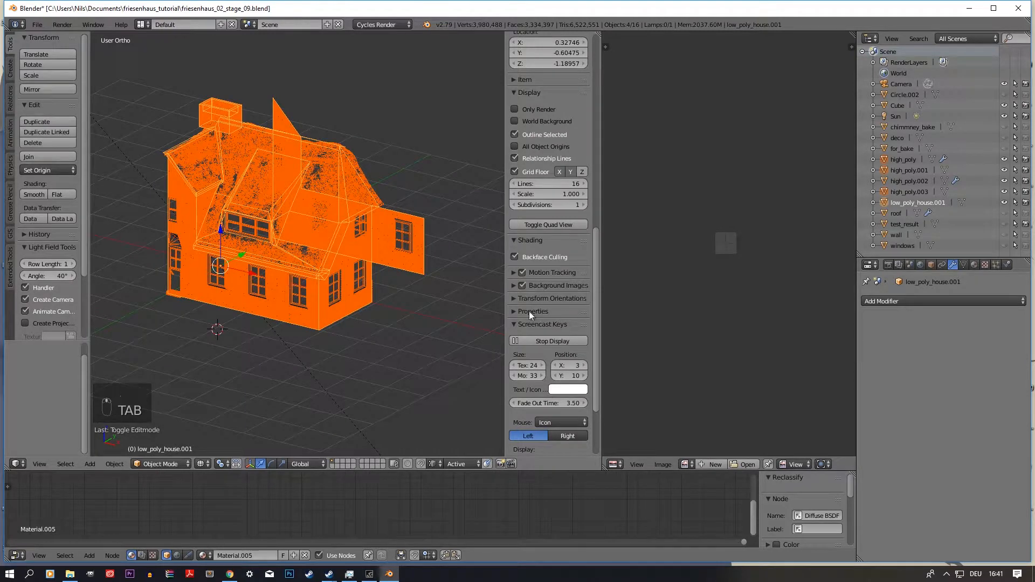
- Open the bake settings in the render properties and choose Normal as the bake type
{"action": "left_click", "coordinate": [891, 269]}
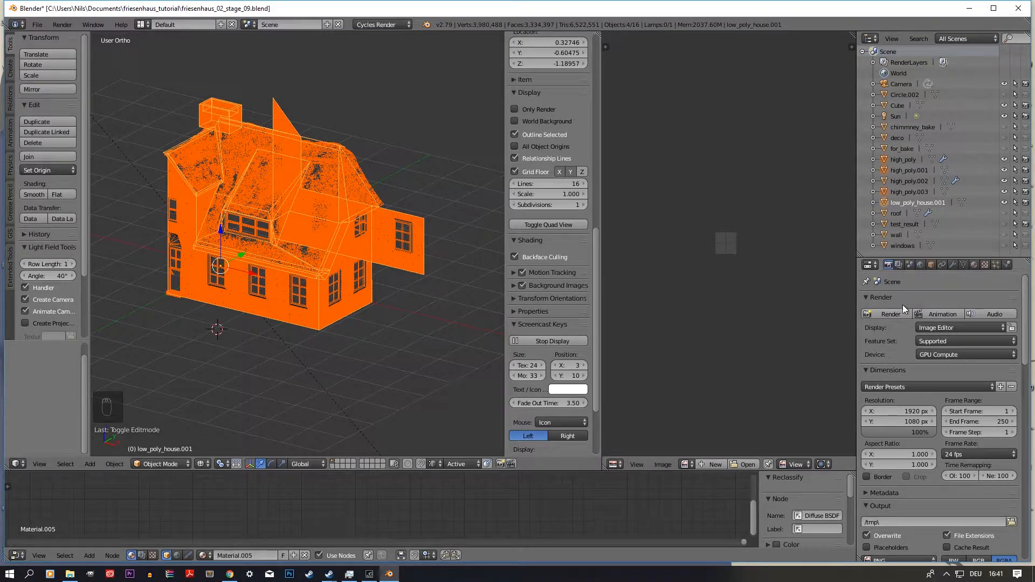
{"action": "scroll", "coordinate": [922, 385], "scroll_direction": "down", "scroll_amount": 15}
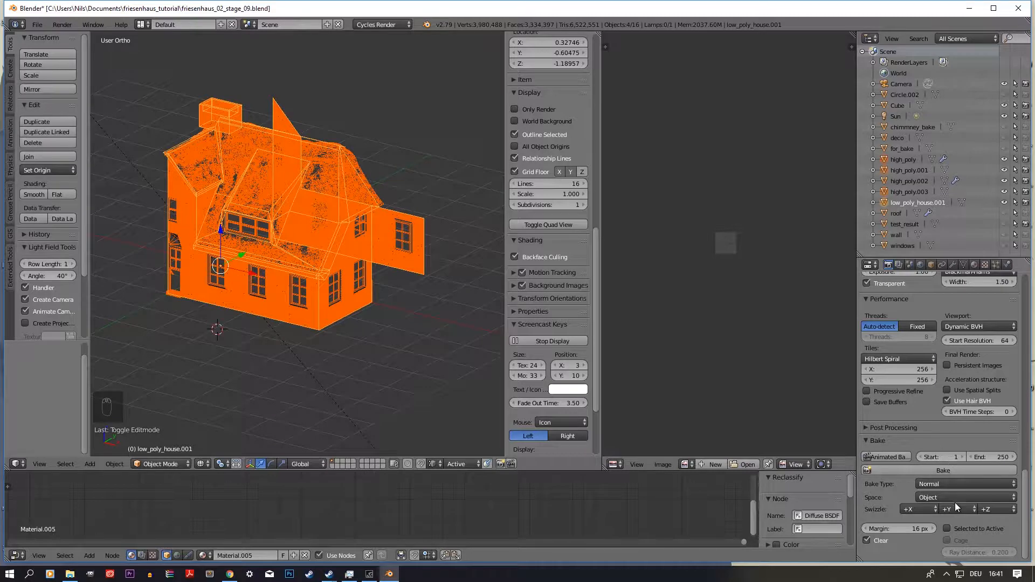
{"action": "left_click", "coordinate": [956, 487]}
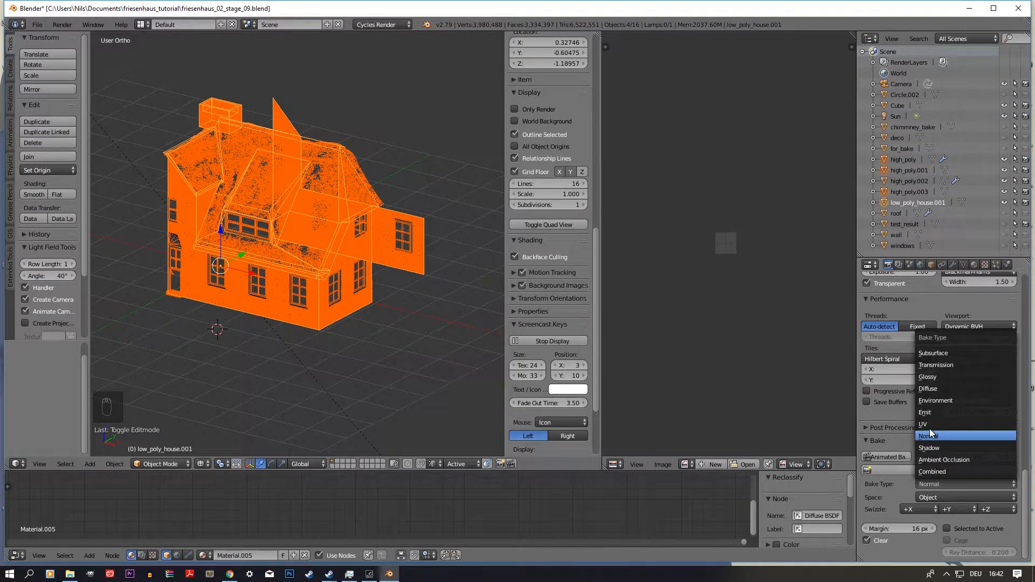
{"action": "left_click", "coordinate": [943, 435]}
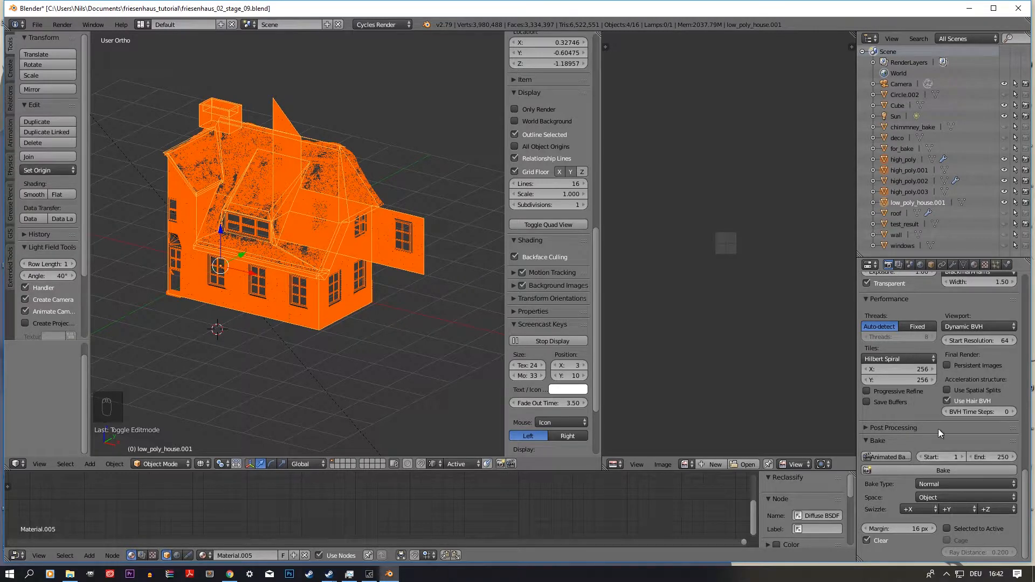
- Set the normal bake's space to Tangent
{"action": "left_click", "coordinate": [937, 494]}
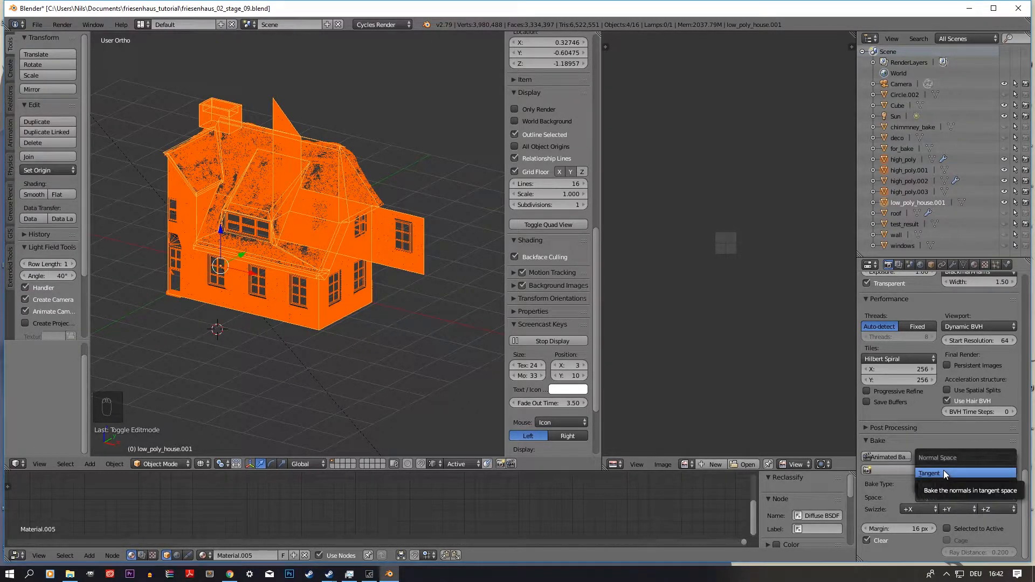
{"action": "left_click", "coordinate": [944, 470]}
{"action": "scroll", "coordinate": [372, 318], "scroll_direction": "up", "scroll_amount": 5}
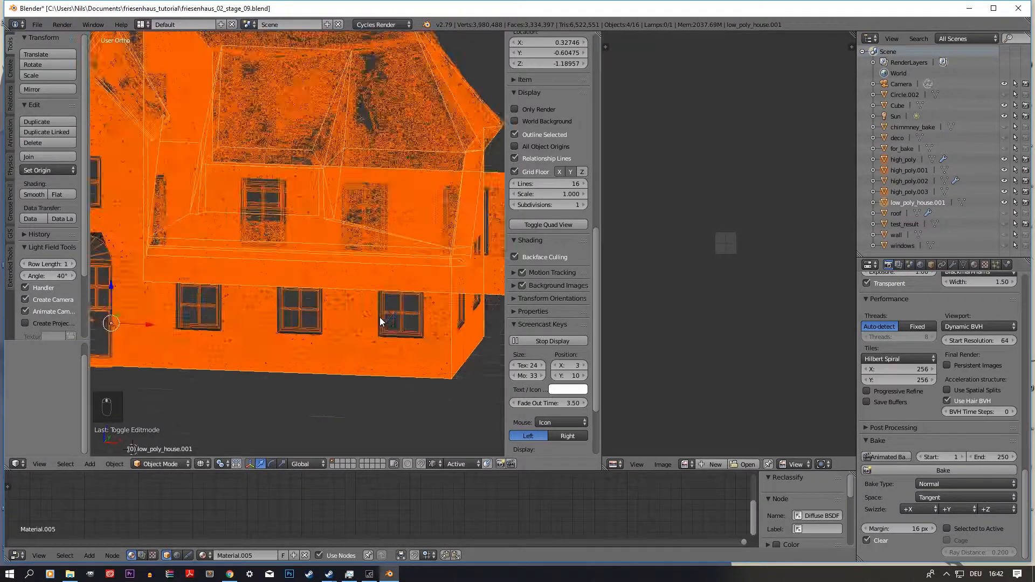
{"action": "scroll", "coordinate": [396, 334], "scroll_direction": "down", "scroll_amount": 3}
{"action": "middle_click_drag", "start_coordinate": [387, 324], "coordinate": [397, 332]}
- Switch the viewport to solid shading and set the normal bake's space to Object
{"action": "key", "text": "z"}
{"action": "mouse_move", "coordinate": [338, 302]}
{"action": "middle_mouse_down"}
{"action": "mouse_move", "coordinate": [368, 315]}
{"action": "mouse_move", "coordinate": [321, 341]}
{"action": "mouse_move", "coordinate": [259, 330]}
{"action": "mouse_move", "coordinate": [341, 319]}
{"action": "middle_mouse_up"}
{"action": "scroll", "coordinate": [340, 320], "scroll_direction": "down", "scroll_amount": 2}
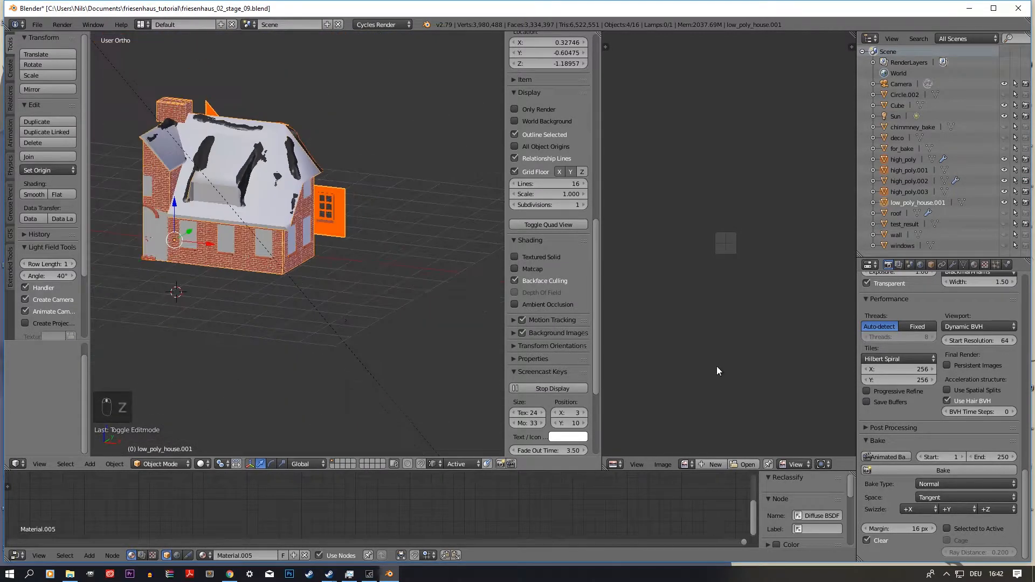
{"action": "left_click", "coordinate": [952, 497]}
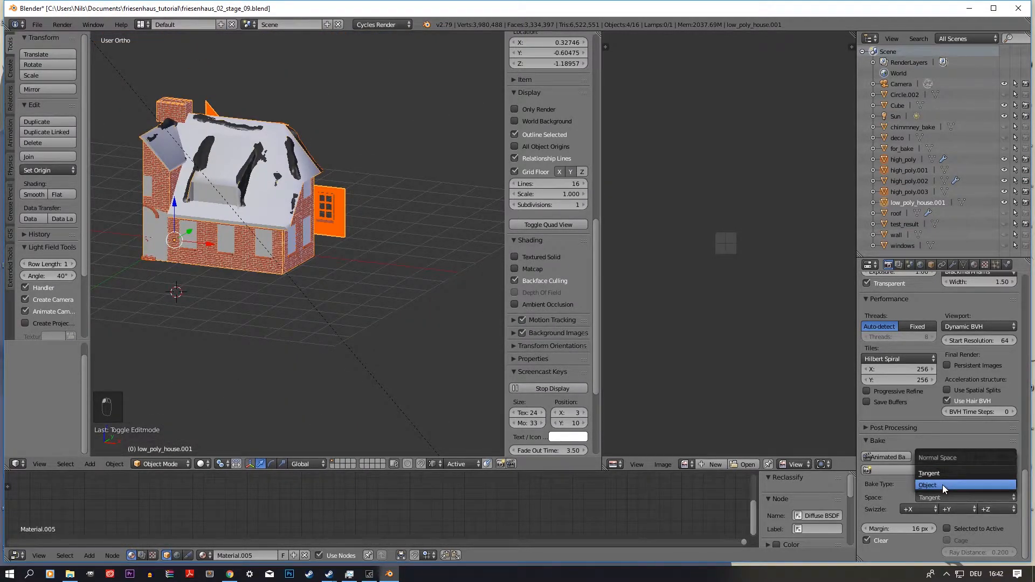
{"action": "left_click", "coordinate": [943, 484]}
{"action": "middle_click_drag", "start_coordinate": [303, 278], "coordinate": [264, 279]}
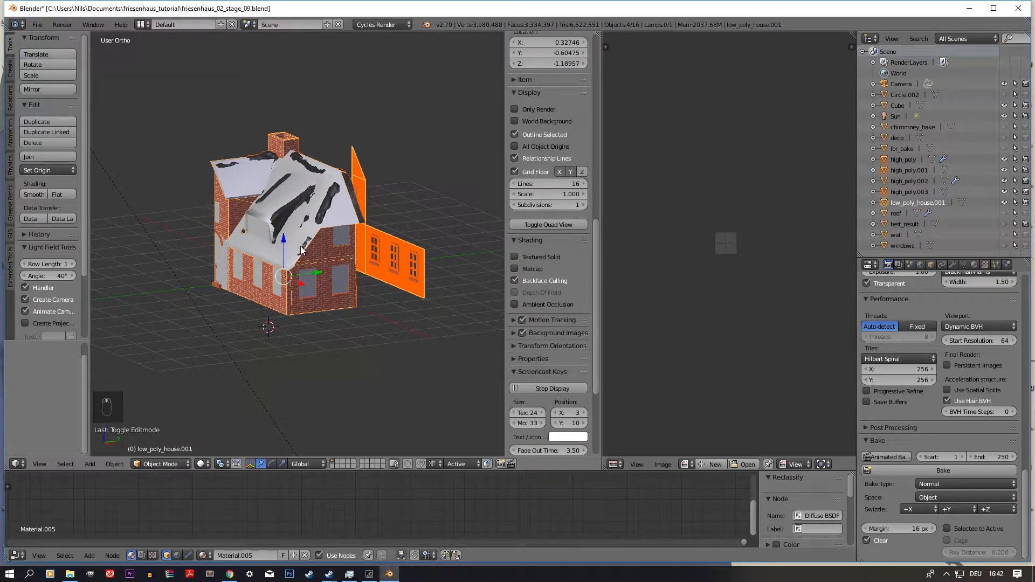
- Inspect the low-poly house's mesh in Edit Mode from a closer angle, then return to Object Mode
{"action": "middle_click_drag", "start_coordinate": [264, 231], "coordinate": [335, 254]}
{"action": "scroll", "coordinate": [336, 254], "scroll_direction": "up", "scroll_amount": 2}
{"action": "key", "text": "Tab"}
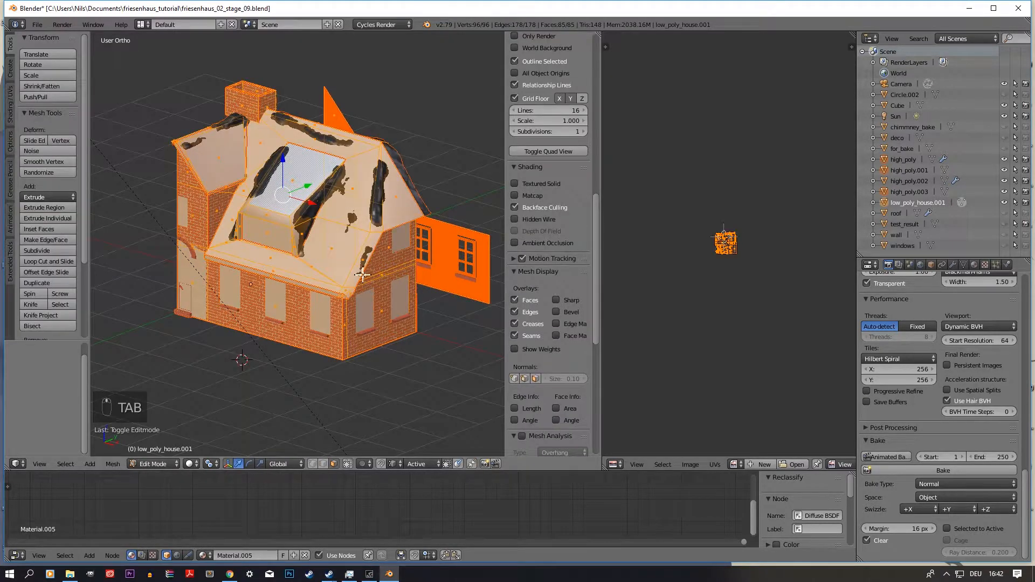
{"action": "key", "text": "Tab"}
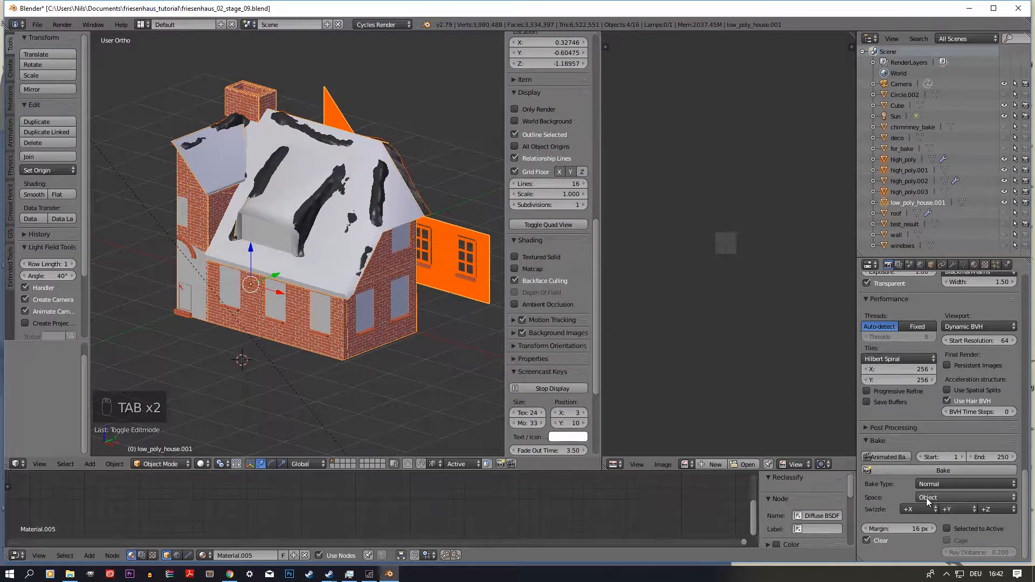
- Set the normal bake's space to Tangent and widen the image editor next to the 3D view
{"action": "left_click", "coordinate": [926, 497]}
{"action": "left_click", "coordinate": [947, 472]}
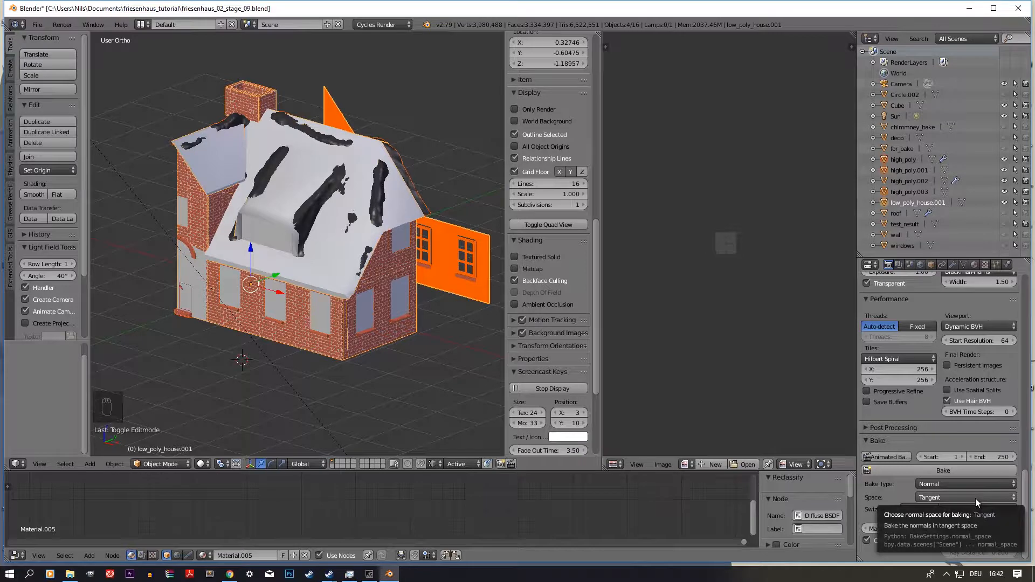
{"action": "left_click_drag", "start_coordinate": [599, 292], "coordinate": [477, 291]}
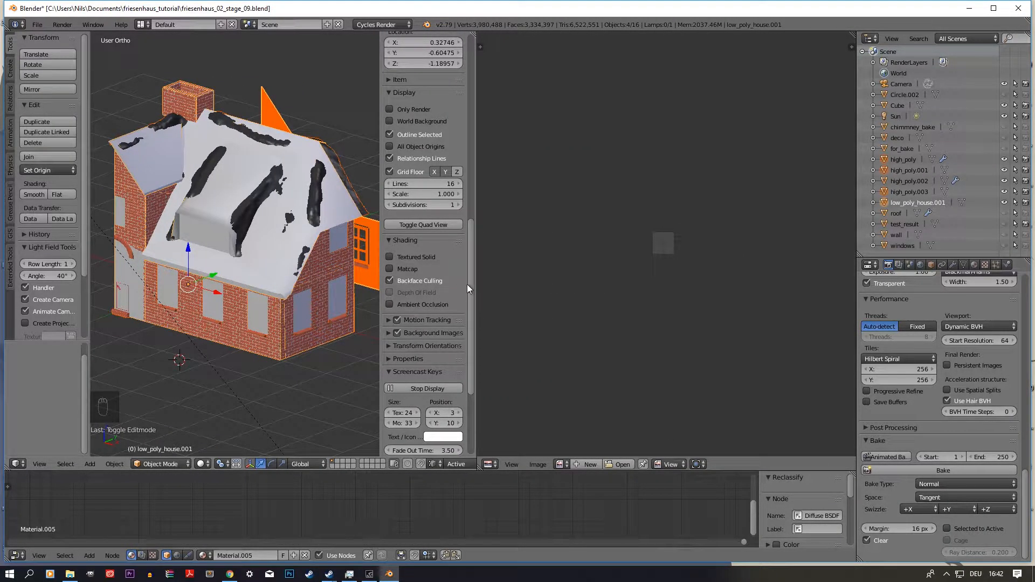
{"action": "left_click_drag", "start_coordinate": [476, 284], "coordinate": [565, 280]}
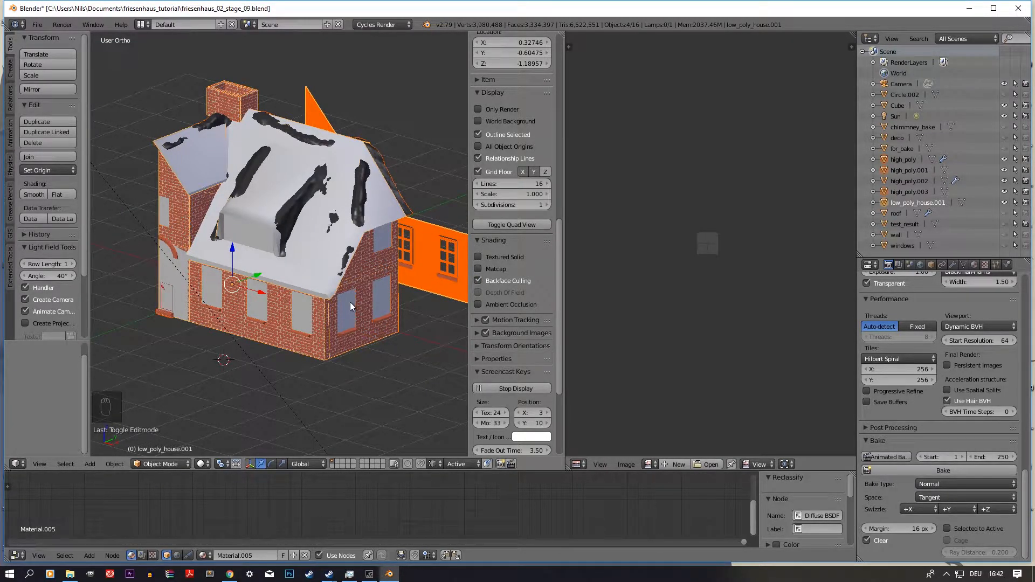
- Examine the house's brick walls, door arch and window openings up close and from several angles
{"action": "middle_click_drag", "start_coordinate": [351, 302], "coordinate": [326, 290]}
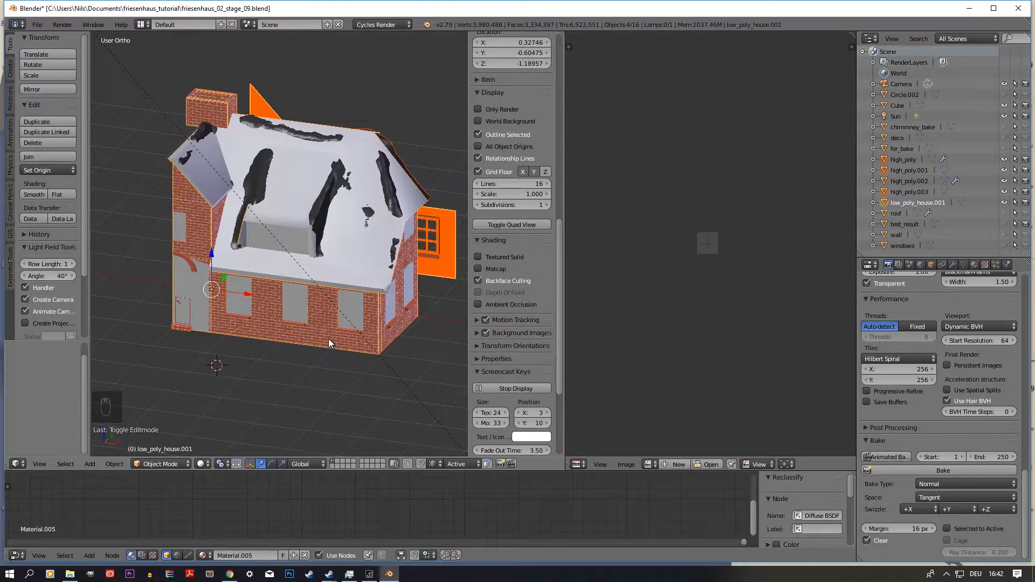
{"action": "middle_click_drag", "start_coordinate": [343, 361], "coordinate": [325, 331]}
{"action": "scroll", "coordinate": [325, 332], "scroll_direction": "up", "scroll_amount": 5}
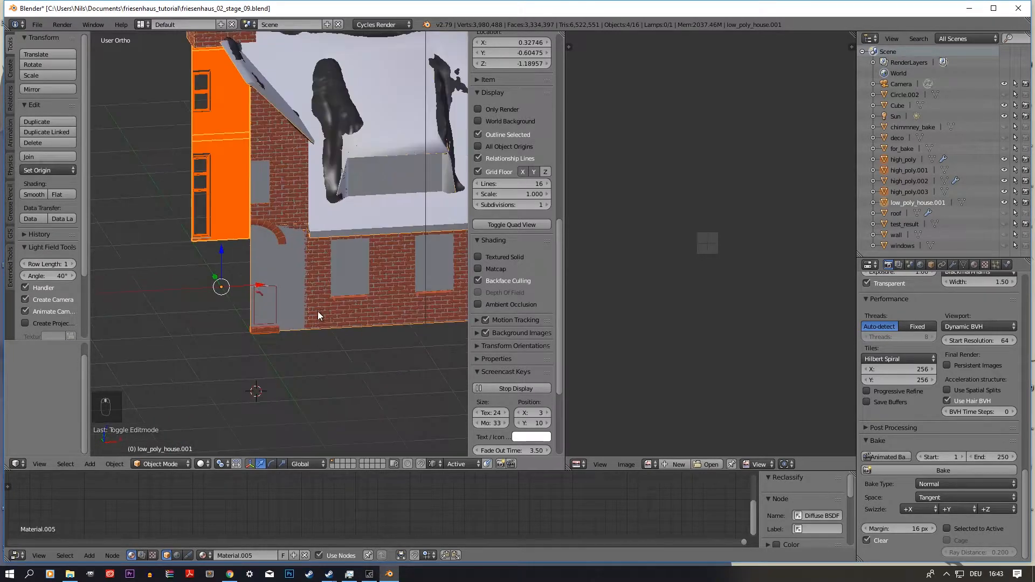
{"action": "scroll", "coordinate": [360, 327], "scroll_direction": "up", "scroll_amount": 3}
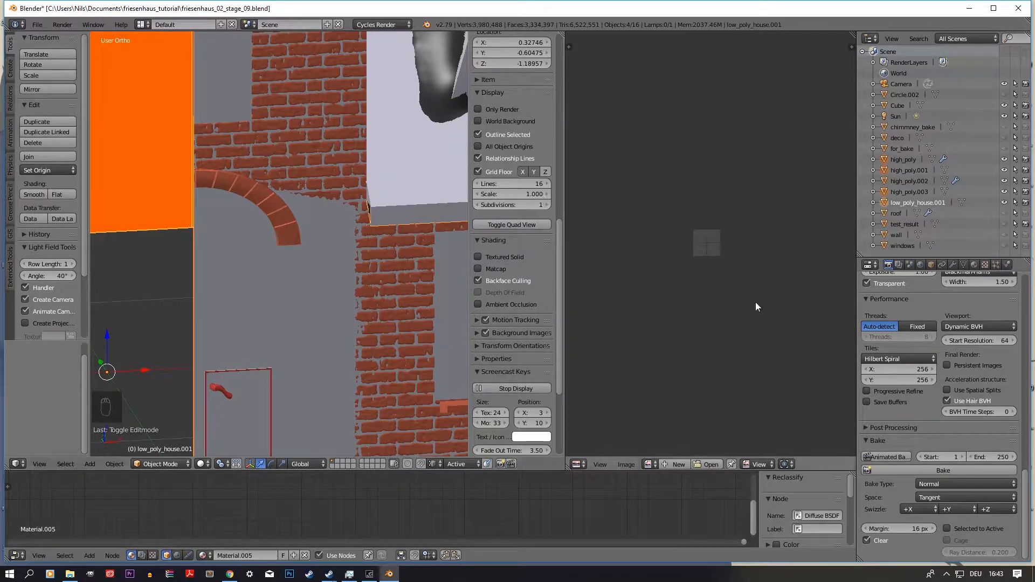
{"action": "scroll", "coordinate": [376, 348], "scroll_direction": "down", "scroll_amount": 5}
{"action": "middle_click_drag", "start_coordinate": [374, 347], "coordinate": [350, 338]}
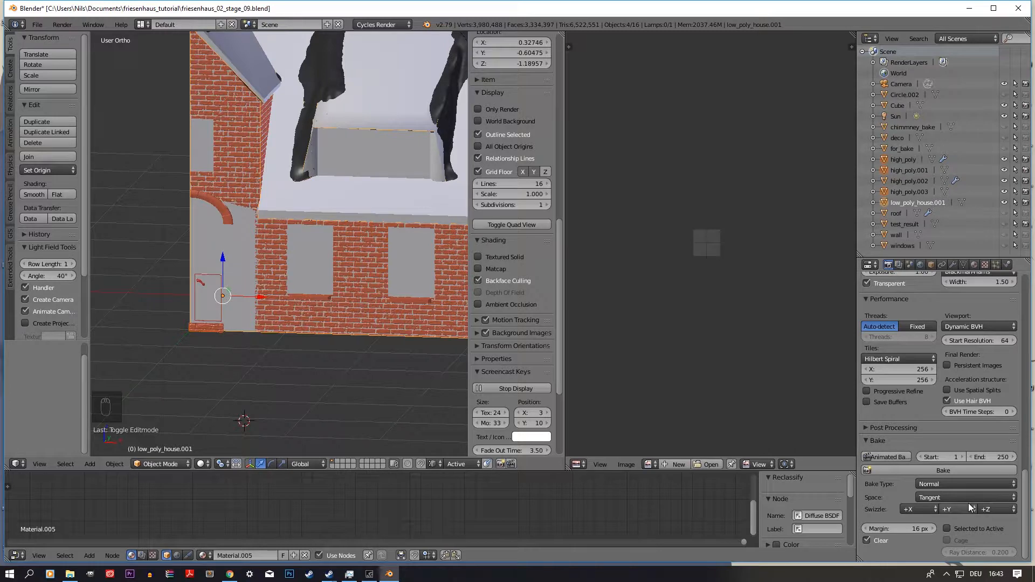
{"action": "scroll", "coordinate": [399, 380], "scroll_direction": "down", "scroll_amount": 4}
{"action": "scroll", "coordinate": [334, 332], "scroll_direction": "up", "scroll_amount": 1}
{"action": "middle_click_drag", "start_coordinate": [336, 330], "coordinate": [318, 328]}
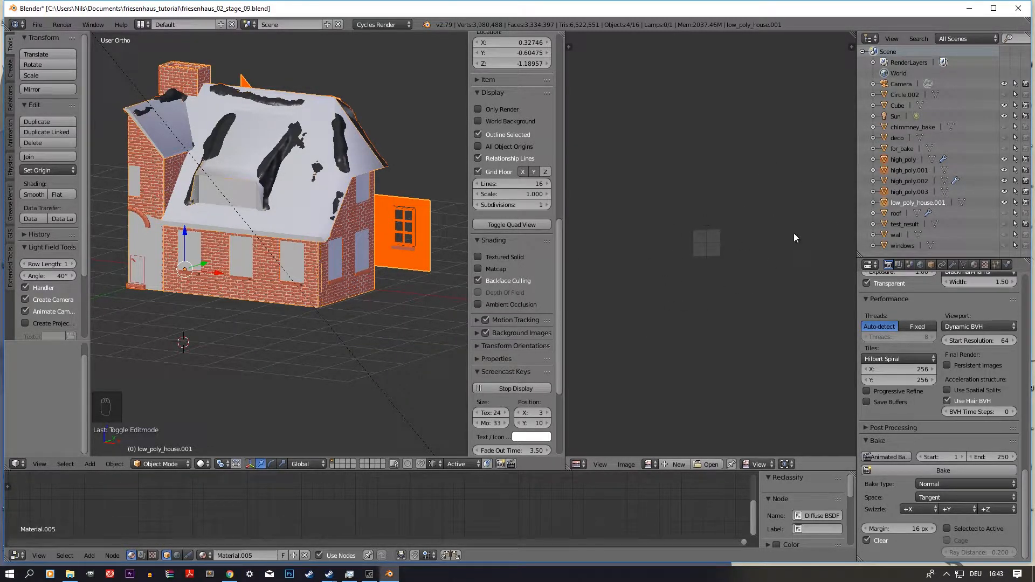
- Create a blank 1024 × 1024 px image named bake_hoouse_texture as the bake target
{"action": "left_click", "coordinate": [668, 465]}
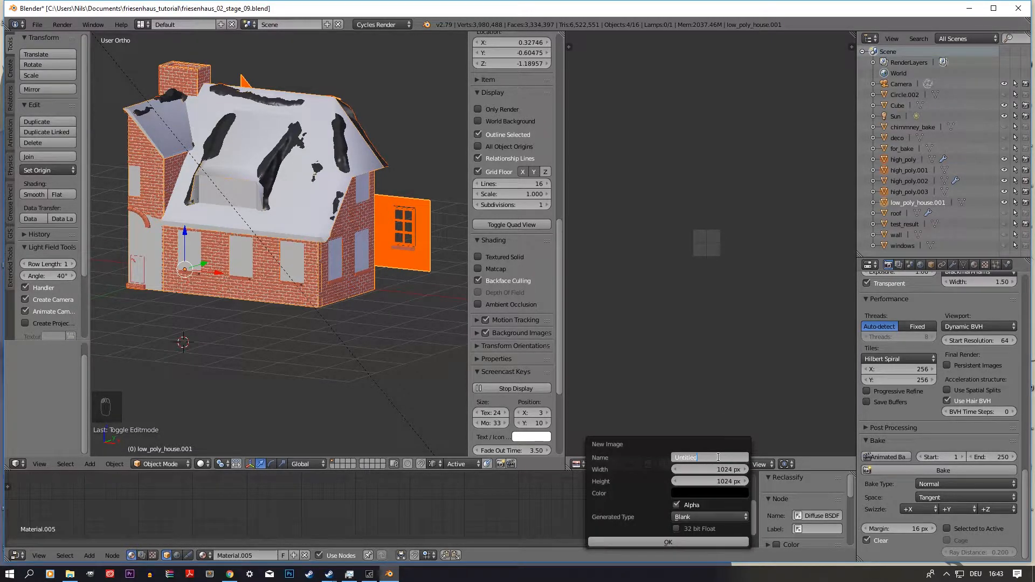
{"action": "key", "text": "BackSpace"}
{"action": "key", "text": "BackSpace"}
{"action": "key", "text": "BackSpace"}
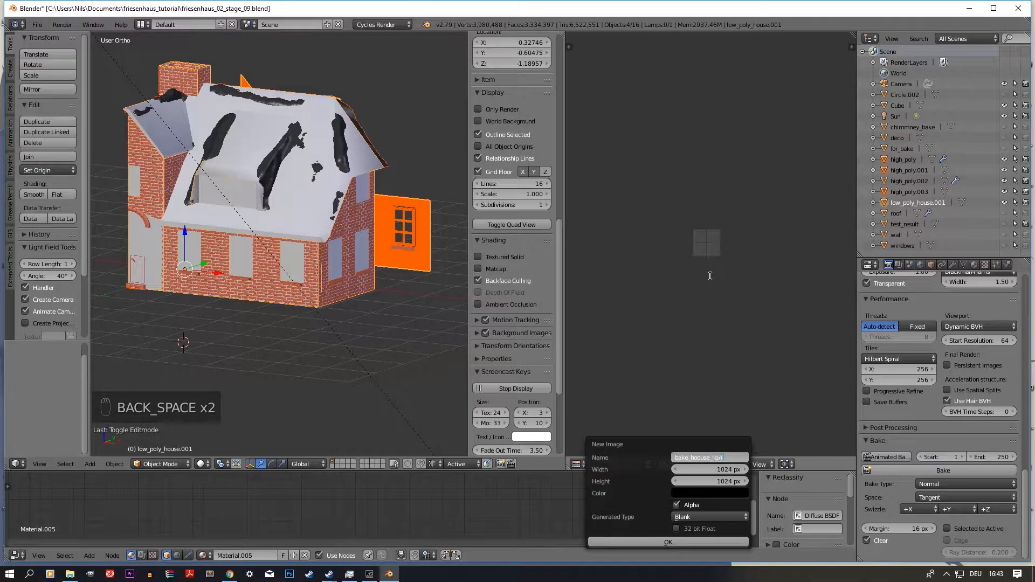
{"action": "left_click", "coordinate": [691, 474]}
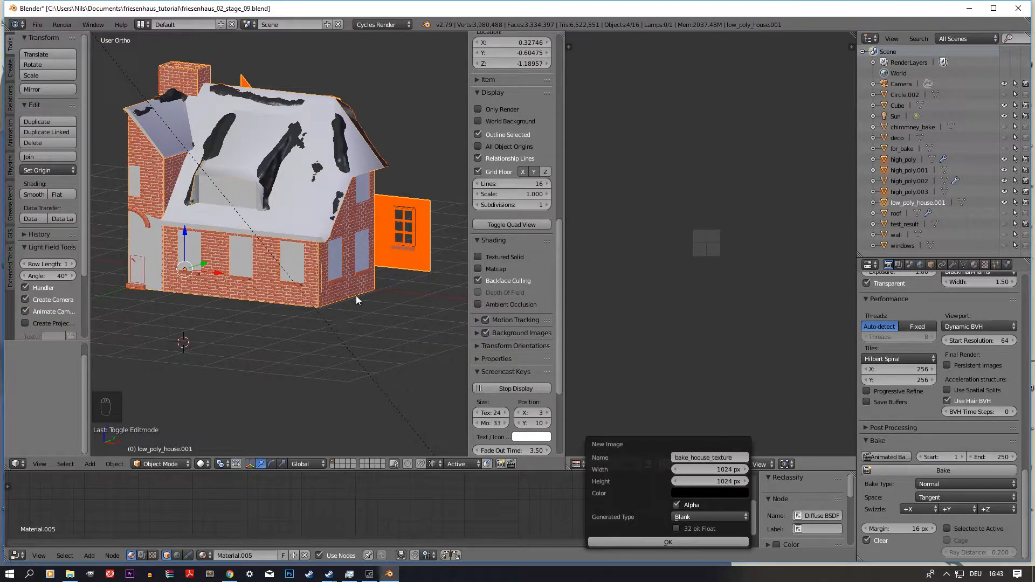
{"action": "left_click", "coordinate": [659, 542]}
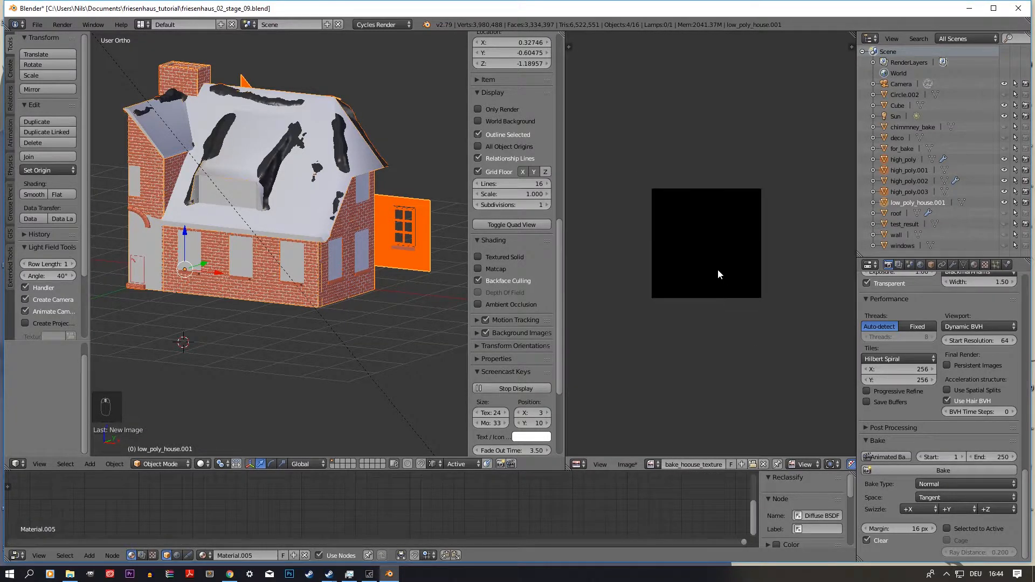
{"action": "scroll", "coordinate": [717, 270], "scroll_direction": "up", "scroll_amount": 4}
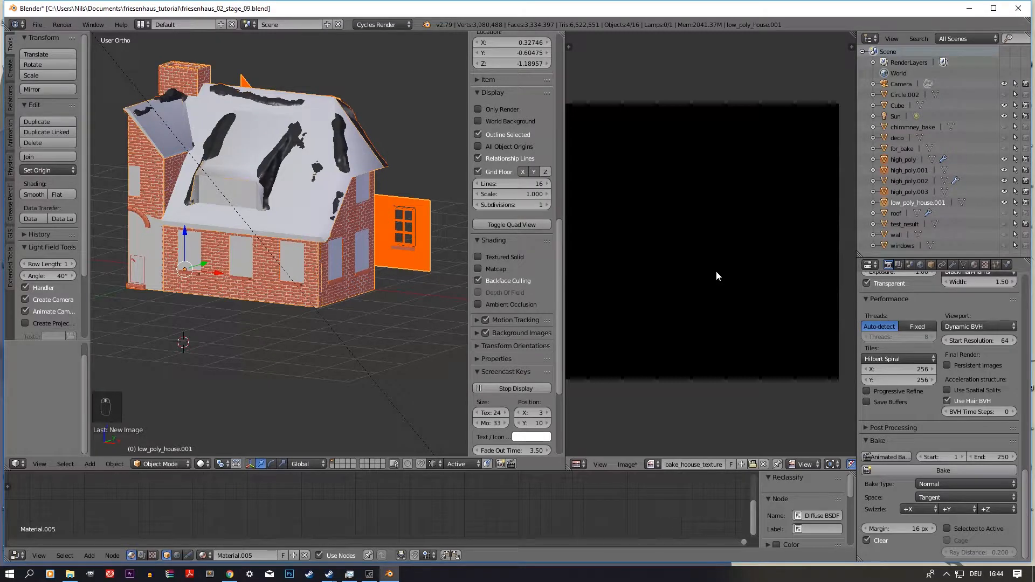
- Display the low-poly house's material settings and enlarge the node editor with its material nodes in view
{"action": "middle_click_drag", "start_coordinate": [377, 254], "coordinate": [258, 276]}
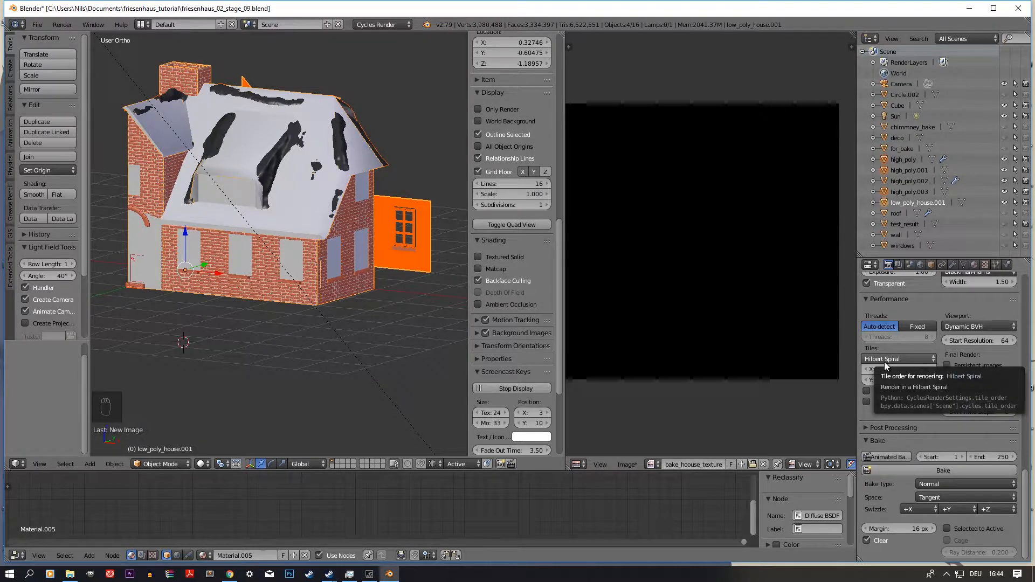
{"action": "left_click", "coordinate": [974, 265]}
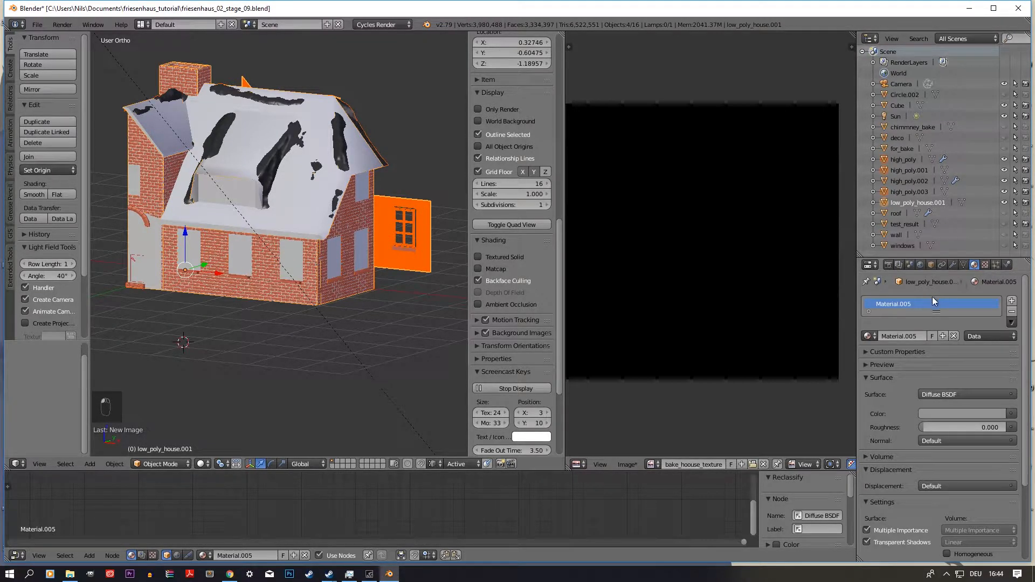
{"action": "left_click_drag", "start_coordinate": [405, 470], "coordinate": [406, 436]}
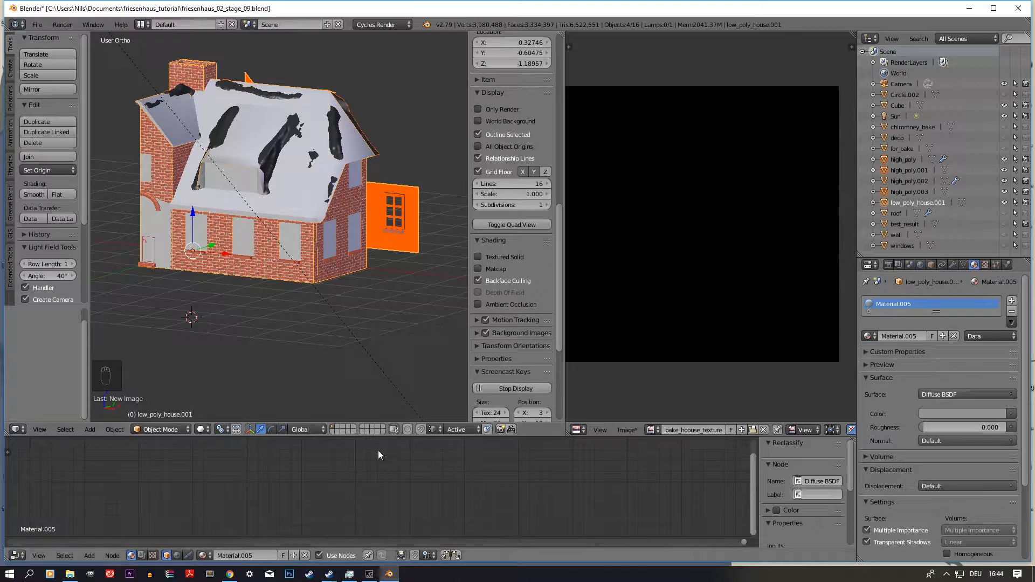
{"action": "middle_click_drag", "start_coordinate": [294, 495], "coordinate": [400, 493]}
{"action": "scroll", "coordinate": [413, 497], "scroll_direction": "down", "scroll_amount": 5}
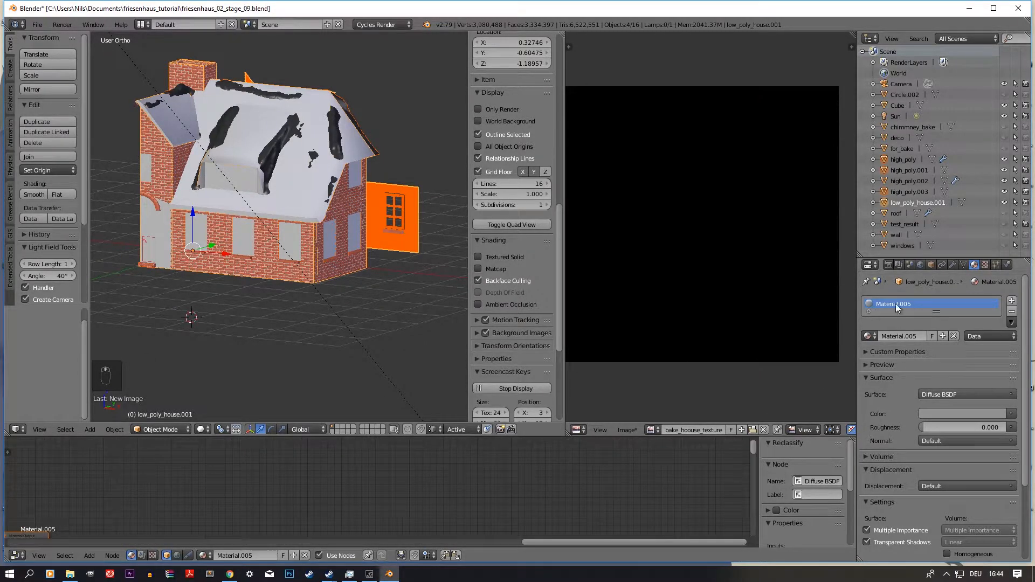
{"action": "scroll", "coordinate": [259, 496], "scroll_direction": "down", "scroll_amount": 5}
{"action": "middle_click_drag", "start_coordinate": [211, 518], "coordinate": [316, 507]}
- Add an Image Texture node using bake_hoouse_texture and place it unconnected beside the Diffuse BSDF node
{"action": "key", "text": "shift+a"}
{"action": "mouse_move", "coordinate": [205, 510]}
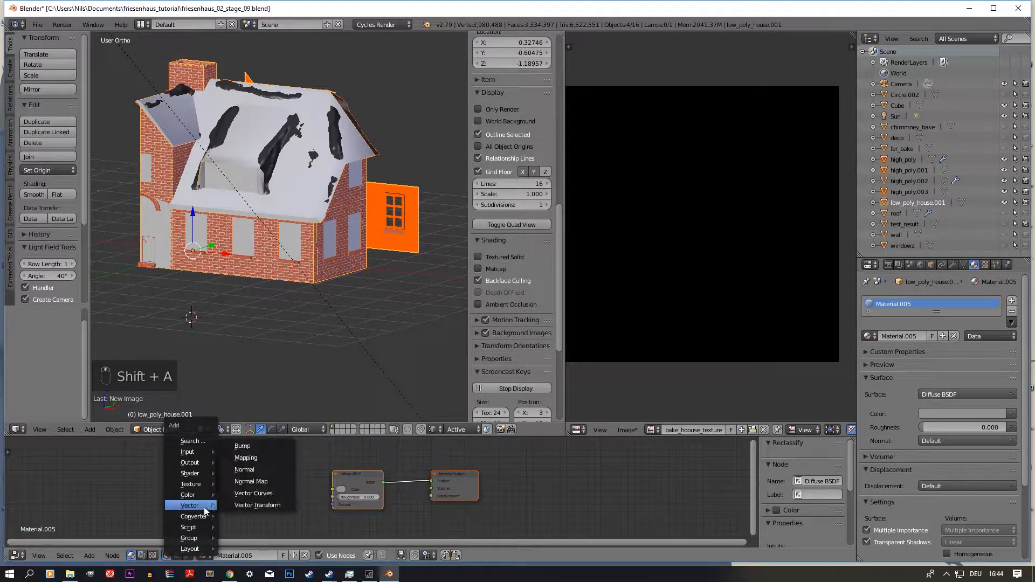
{"action": "mouse_move", "coordinate": [205, 485]}
{"action": "left_click", "coordinate": [265, 398]}
{"action": "left_click", "coordinate": [225, 469]}
{"action": "left_click", "coordinate": [234, 495]}
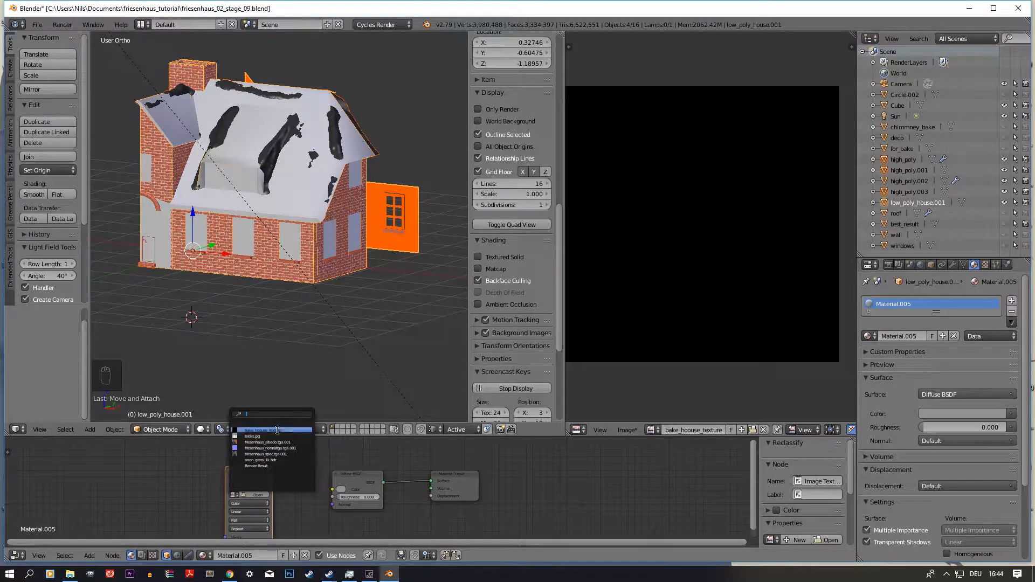
{"action": "left_click", "coordinate": [286, 431]}
{"action": "left_click_drag", "start_coordinate": [273, 479], "coordinate": [252, 461]}
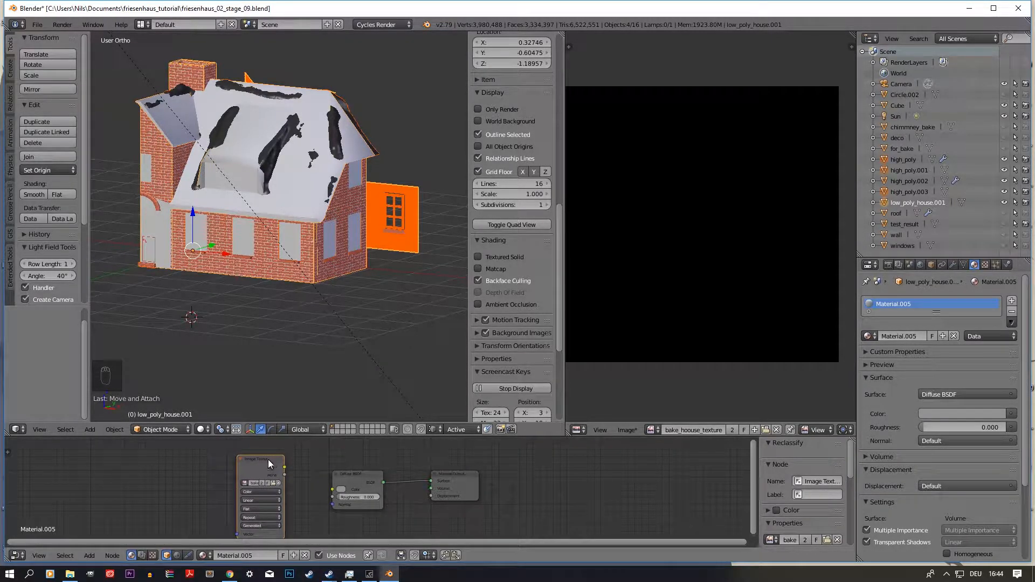
{"action": "left_click_drag", "start_coordinate": [260, 459], "coordinate": [267, 444]}
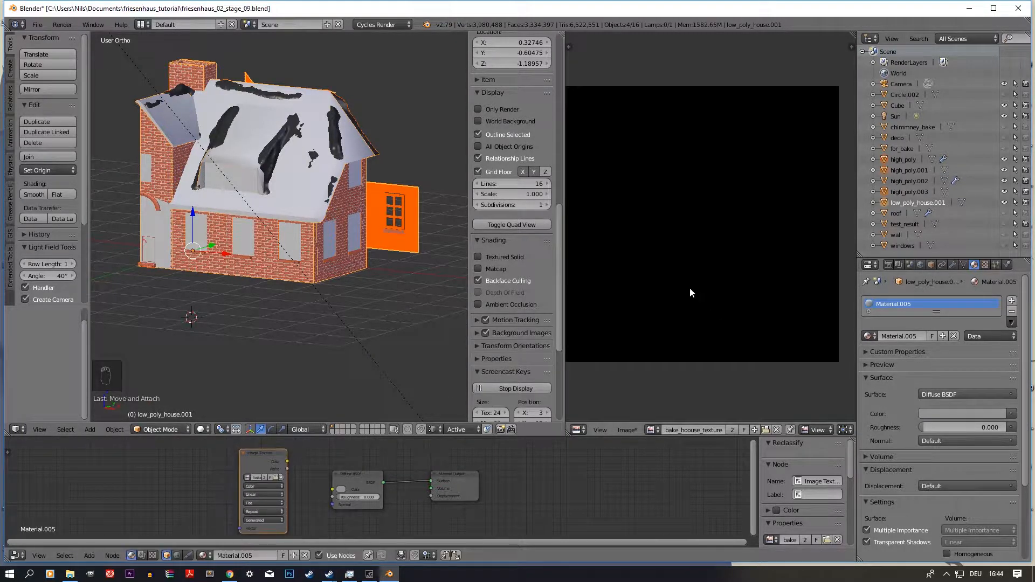
- Enable Selected to Active in the bake settings and set the ray distance to 0.1
{"action": "left_click", "coordinate": [888, 265]}
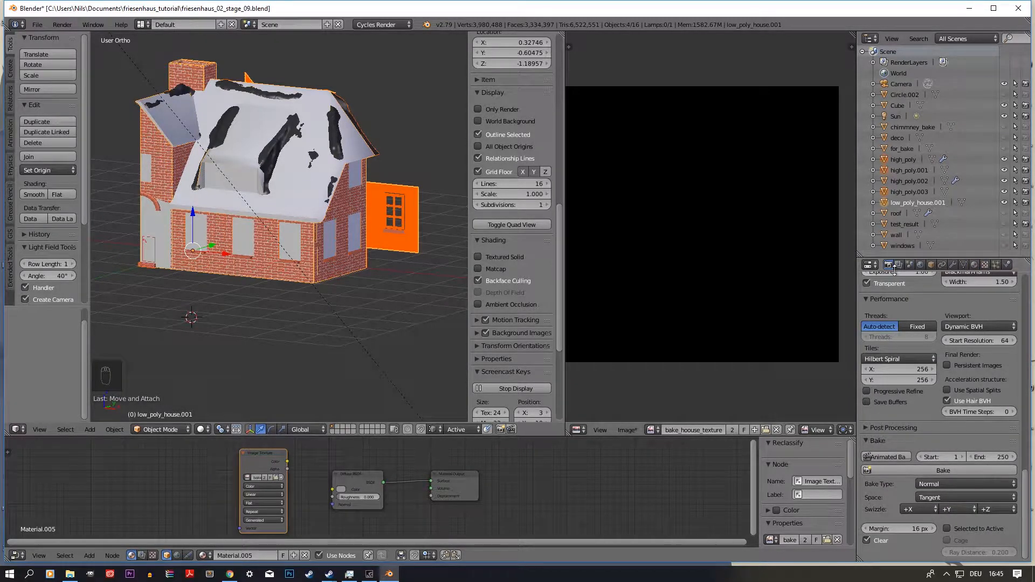
{"action": "left_click", "coordinate": [947, 531]}
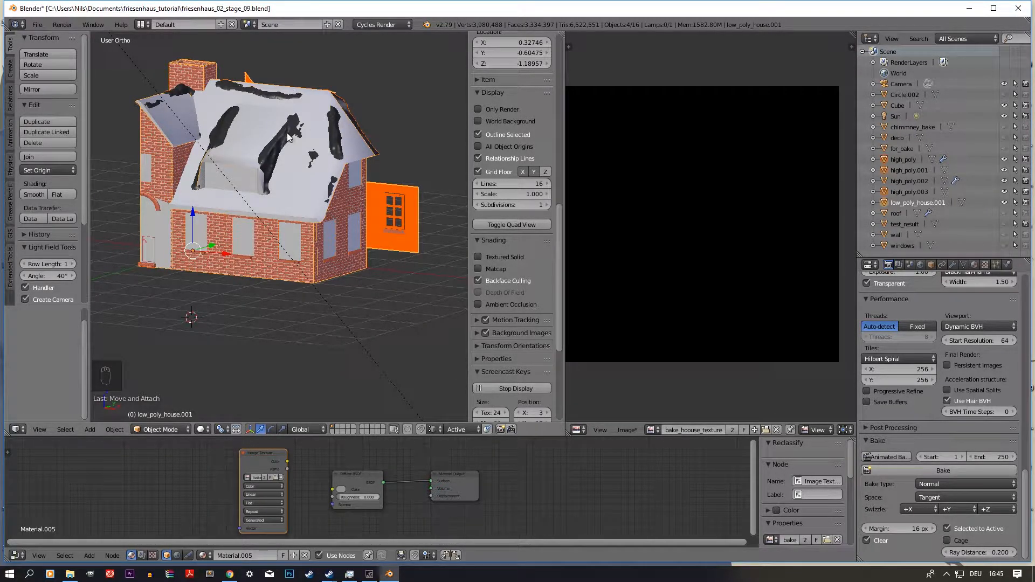
{"action": "key", "text": "z"}
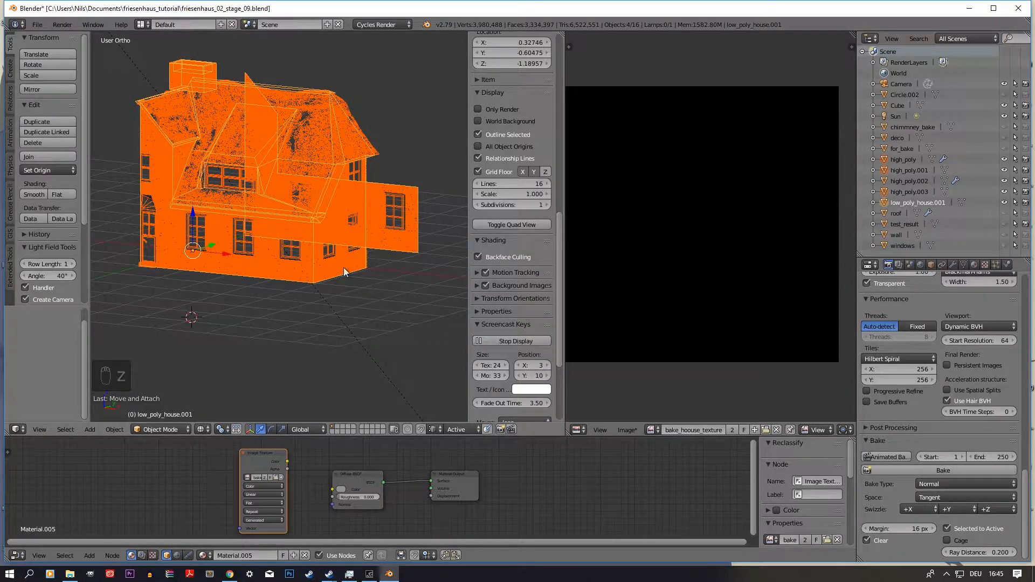
{"action": "key", "text": "z"}
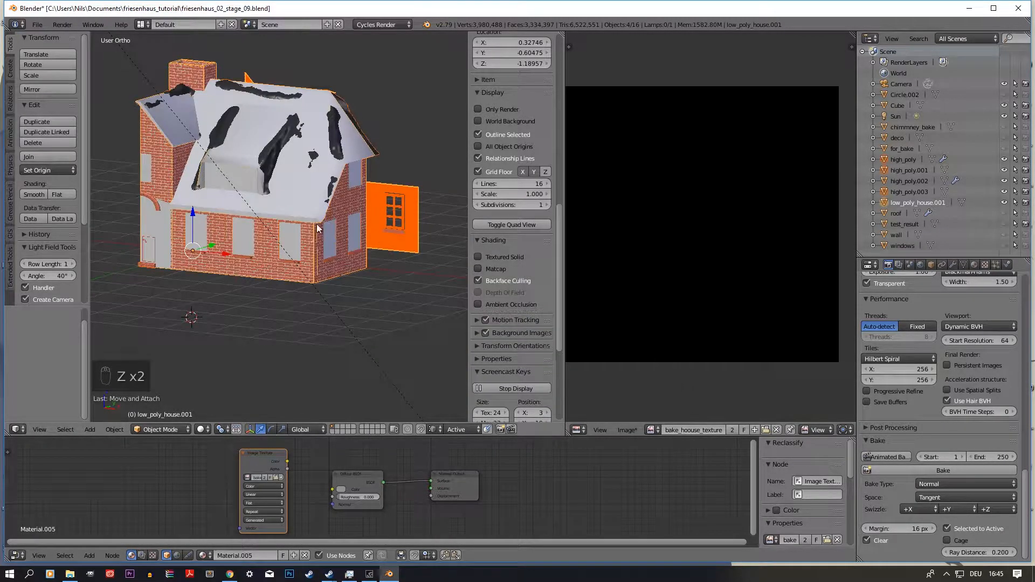
{"action": "left_click", "coordinate": [979, 553]}
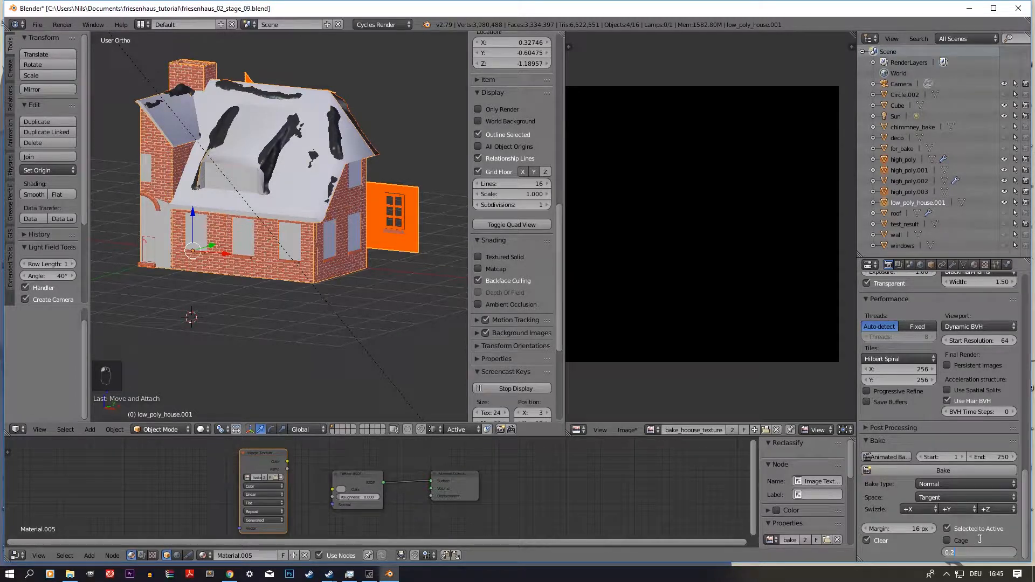
{"action": "type", "text": "0.1"}
{"action": "key", "text": "Return"}
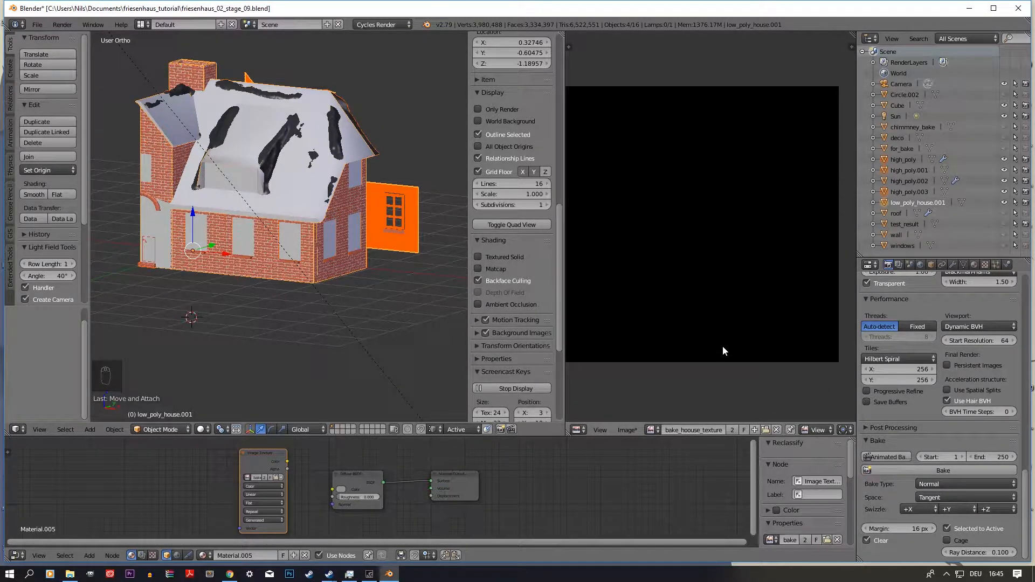
- Save the Blender file and bake the normal map from the high-poly parts onto the low-poly house
{"action": "left_click", "coordinate": [37, 24]}
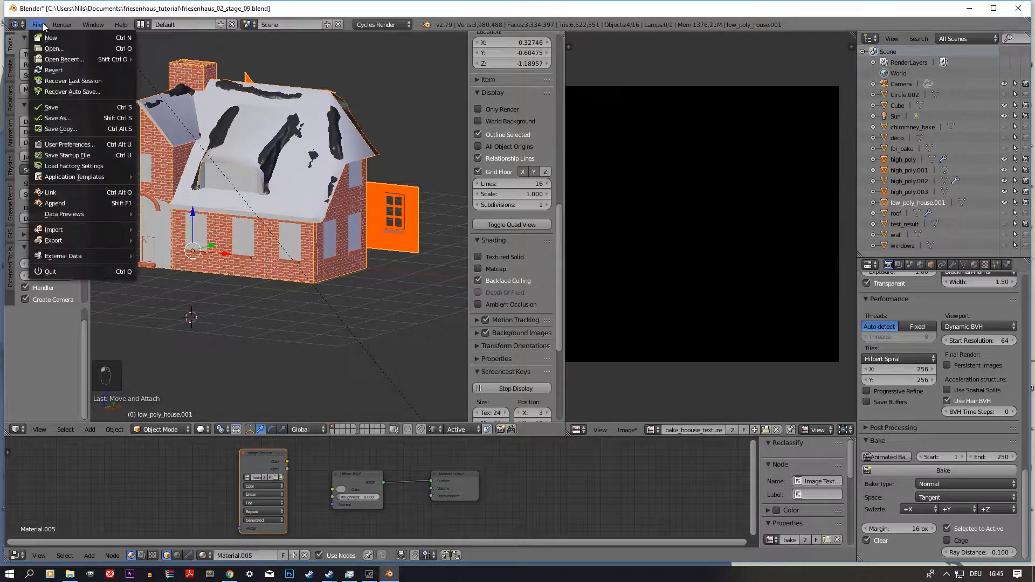
{"action": "left_click", "coordinate": [54, 108]}
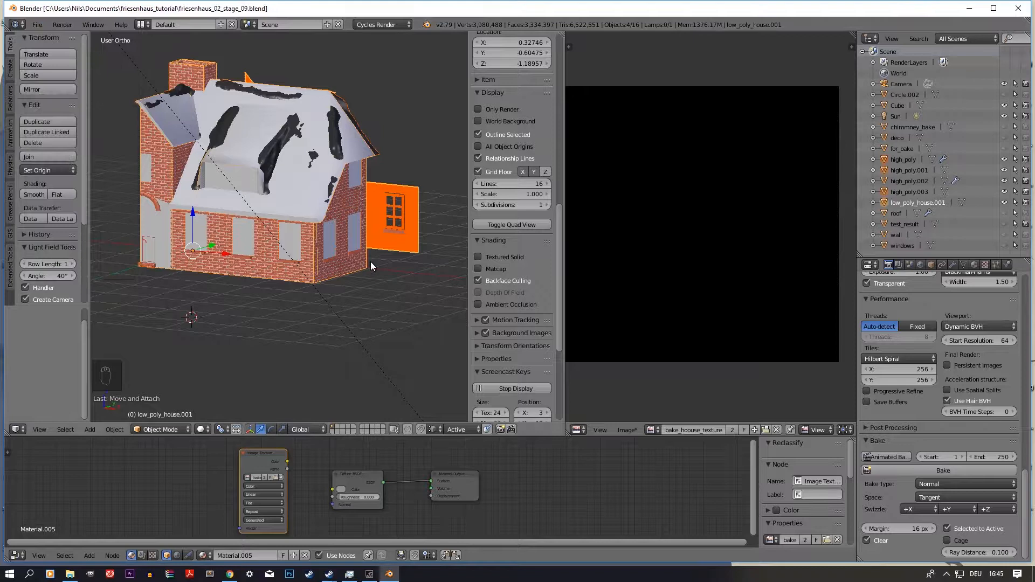
{"action": "left_click", "coordinate": [951, 468]}
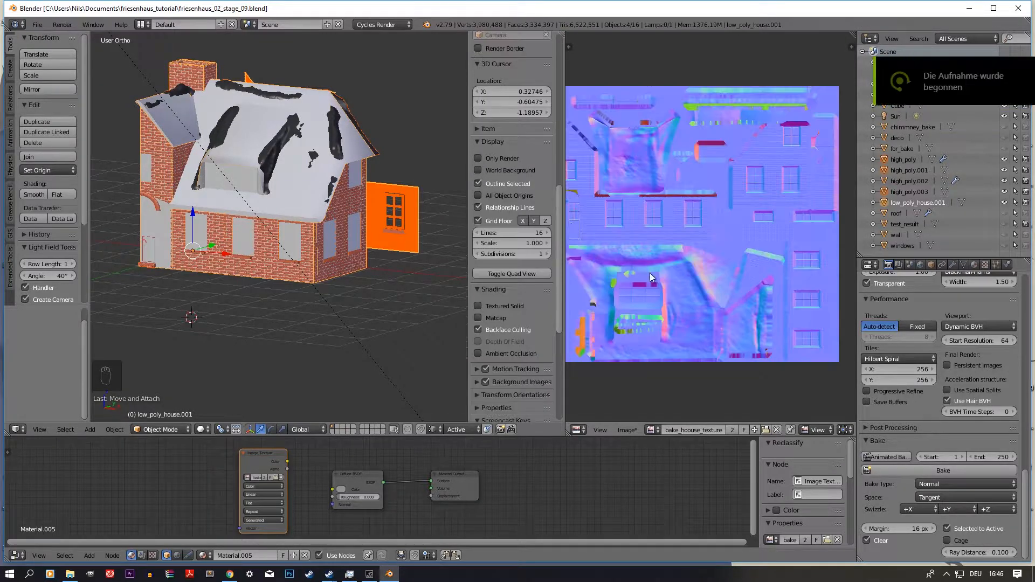
- Widen the image editor and examine the baked normal map's windows, brickwork and roof areas up close
{"action": "scroll", "coordinate": [539, 229], "scroll_direction": "up", "scroll_amount": 3}
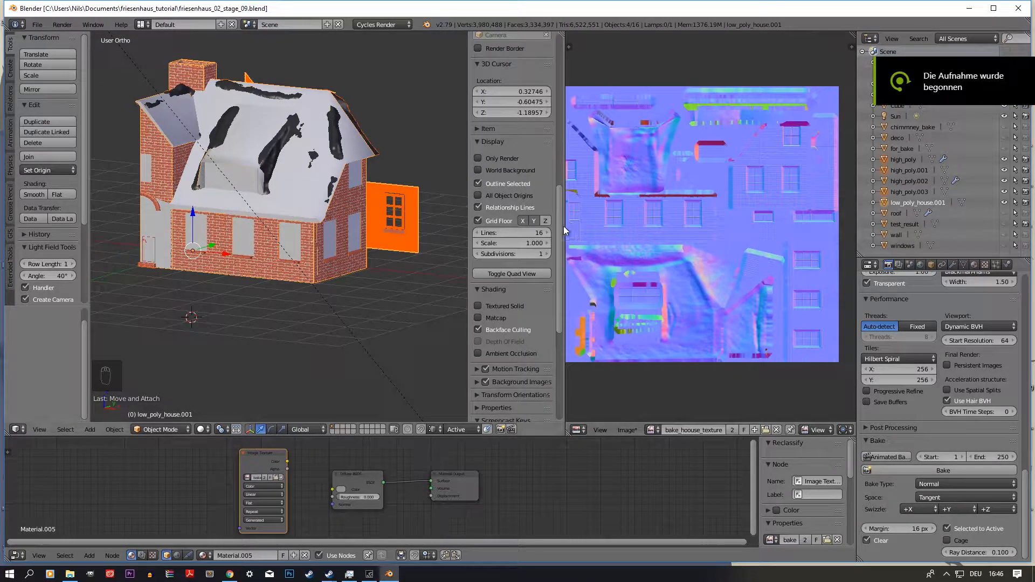
{"action": "left_click_drag", "start_coordinate": [564, 226], "coordinate": [457, 248]}
{"action": "scroll", "coordinate": [600, 165], "scroll_direction": "up", "scroll_amount": 2}
{"action": "scroll", "coordinate": [600, 165], "scroll_direction": "up", "scroll_amount": 3}
{"action": "middle_click_drag", "start_coordinate": [501, 175], "coordinate": [636, 234]}
{"action": "scroll", "coordinate": [619, 256], "scroll_direction": "down", "scroll_amount": 3}
{"action": "middle_click_drag", "start_coordinate": [691, 195], "coordinate": [658, 230]}
{"action": "scroll", "coordinate": [658, 230], "scroll_direction": "up", "scroll_amount": 4}
{"action": "middle_click_drag", "start_coordinate": [628, 272], "coordinate": [621, 420]}
{"action": "scroll", "coordinate": [660, 218], "scroll_direction": "down", "scroll_amount": 3}
{"action": "scroll", "coordinate": [665, 210], "scroll_direction": "up", "scroll_amount": 3}
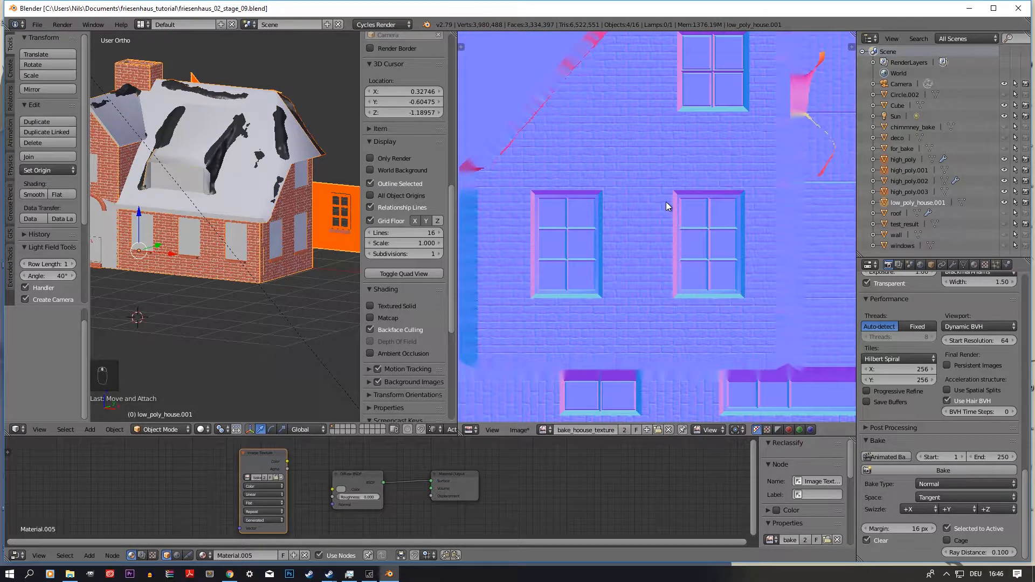
{"action": "scroll", "coordinate": [672, 195], "scroll_direction": "up", "scroll_amount": 2}
{"action": "scroll", "coordinate": [654, 253], "scroll_direction": "down", "scroll_amount": 5}
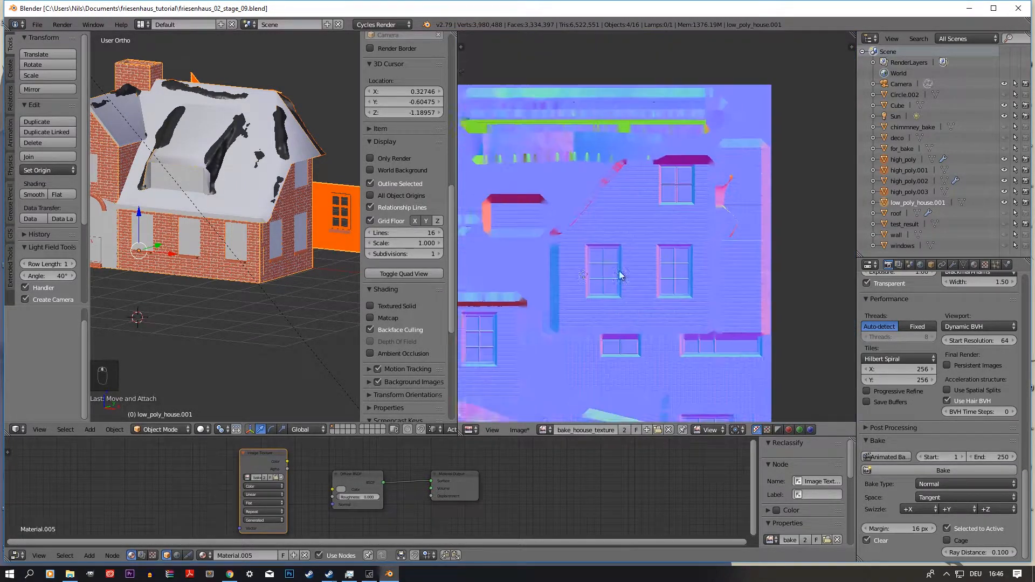
- Examine the baked normal map's ground-floor windows and brick wall up close, comparing them with the house model
{"action": "scroll", "coordinate": [645, 197], "scroll_direction": "up", "scroll_amount": 2}
{"action": "scroll", "coordinate": [629, 247], "scroll_direction": "up", "scroll_amount": 2}
{"action": "middle_click_drag", "start_coordinate": [629, 247], "coordinate": [602, 252]}
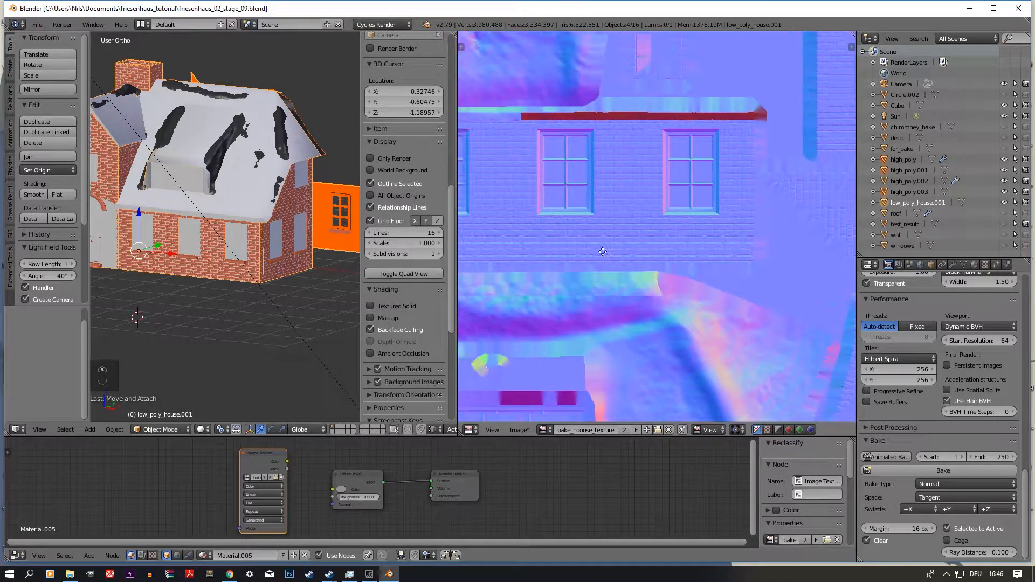
{"action": "scroll", "coordinate": [587, 242], "scroll_direction": "up", "scroll_amount": 5}
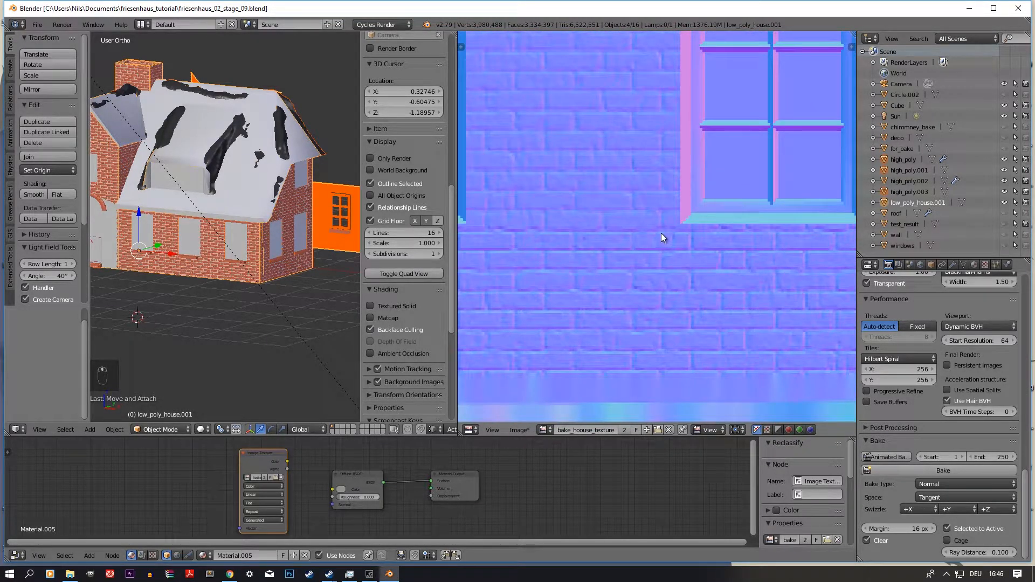
{"action": "middle_click_drag", "start_coordinate": [286, 272], "coordinate": [259, 280]}
{"action": "scroll", "coordinate": [674, 273], "scroll_direction": "down", "scroll_amount": 6}
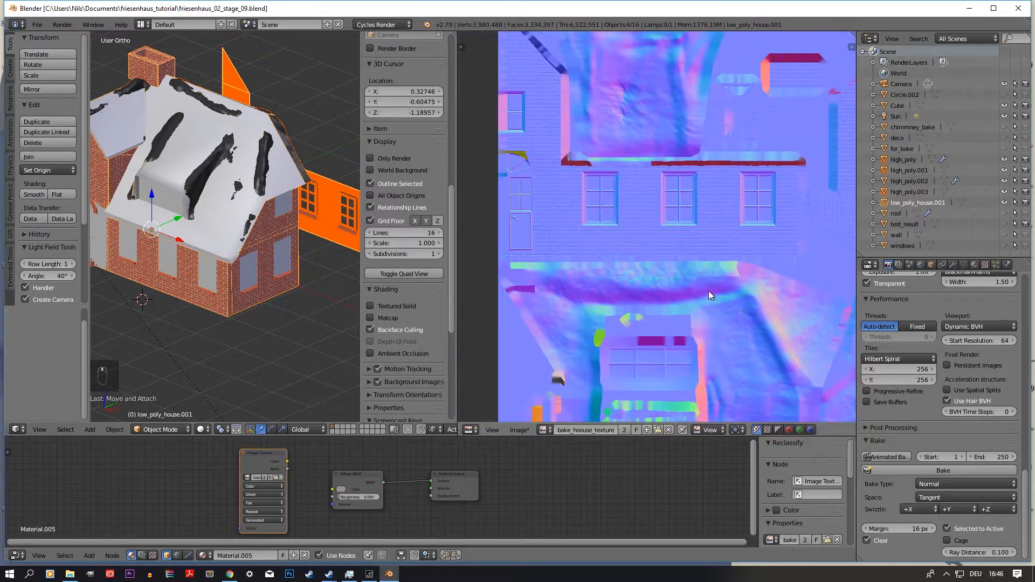
{"action": "middle_click_drag", "start_coordinate": [711, 295], "coordinate": [681, 236]}
{"action": "scroll", "coordinate": [679, 233], "scroll_direction": "down", "scroll_amount": 1}
{"action": "middle_click_drag", "start_coordinate": [552, 173], "coordinate": [635, 221]}
{"action": "middle_click_drag", "start_coordinate": [641, 351], "coordinate": [650, 272]}
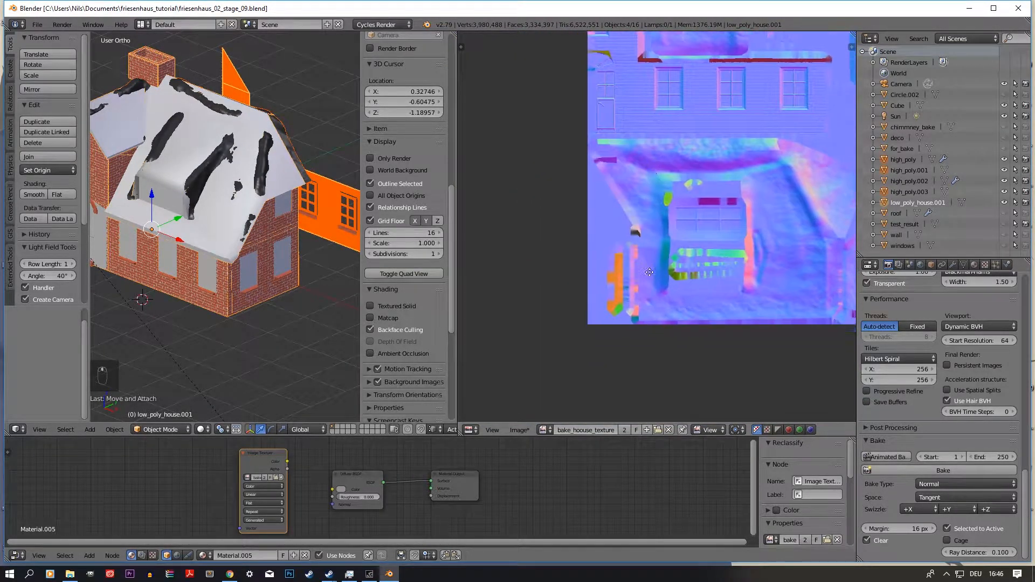
- Examine the normal map's dormer window, the narrow strips beside it and the surrounding roof areas for baking errors
{"action": "scroll", "coordinate": [650, 272], "scroll_direction": "up", "scroll_amount": 4}
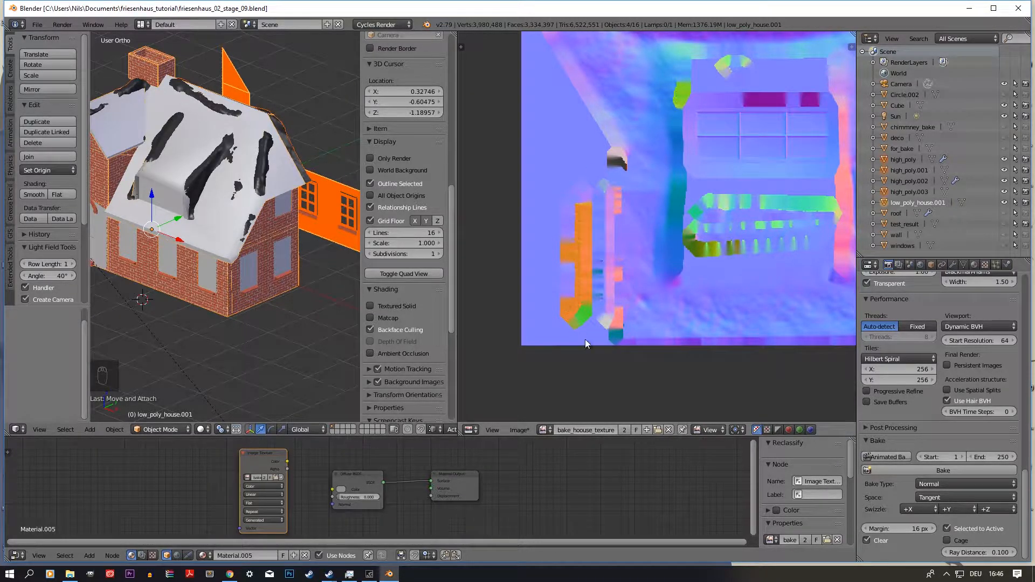
{"action": "scroll", "coordinate": [704, 287], "scroll_direction": "down", "scroll_amount": 7}
{"action": "middle_click_drag", "start_coordinate": [694, 185], "coordinate": [636, 345]}
{"action": "scroll", "coordinate": [673, 150], "scroll_direction": "up", "scroll_amount": 5}
{"action": "middle_click_drag", "start_coordinate": [710, 195], "coordinate": [716, 161]}
{"action": "scroll", "coordinate": [770, 261], "scroll_direction": "up", "scroll_amount": 3}
{"action": "scroll", "coordinate": [724, 267], "scroll_direction": "down", "scroll_amount": 4}
{"action": "middle_click_drag", "start_coordinate": [642, 218], "coordinate": [712, 159]}
{"action": "middle_click_drag", "start_coordinate": [598, 171], "coordinate": [721, 250]}
{"action": "scroll", "coordinate": [609, 211], "scroll_direction": "up", "scroll_amount": 3}
{"action": "middle_click_drag", "start_coordinate": [595, 216], "coordinate": [571, 54]}
{"action": "scroll", "coordinate": [607, 241], "scroll_direction": "down", "scroll_amount": 1}
{"action": "scroll", "coordinate": [608, 241], "scroll_direction": "down", "scroll_amount": 1}
{"action": "middle_click_drag", "start_coordinate": [485, 234], "coordinate": [629, 211]}
- Inspect the baked front door with its handle and the row of windows below the eaves
{"action": "scroll", "coordinate": [628, 211], "scroll_direction": "up", "scroll_amount": 6}
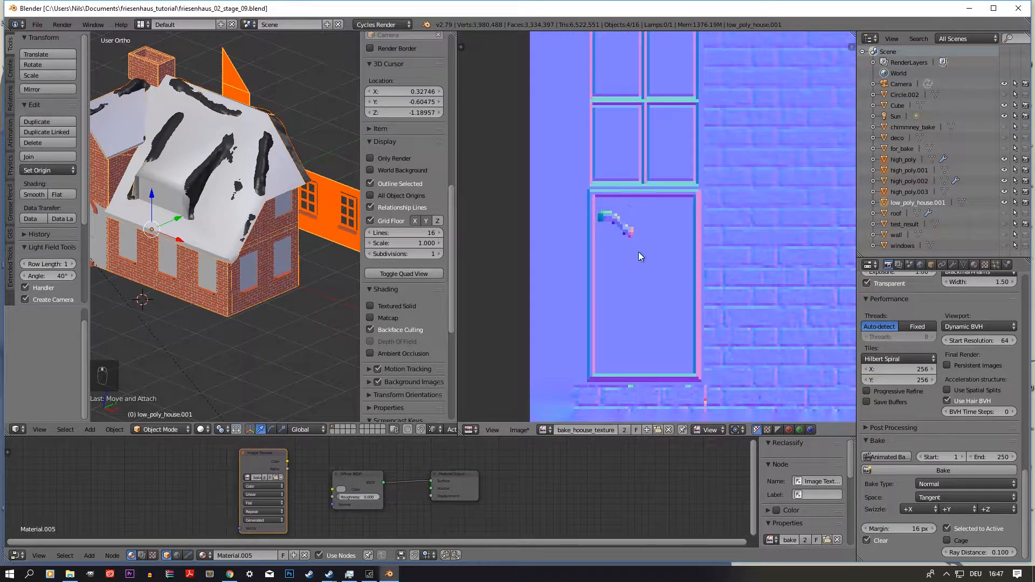
{"action": "scroll", "coordinate": [650, 226], "scroll_direction": "down", "scroll_amount": 3}
{"action": "middle_click_drag", "start_coordinate": [758, 163], "coordinate": [598, 217]}
{"action": "scroll", "coordinate": [697, 238], "scroll_direction": "down", "scroll_amount": 2}
{"action": "scroll", "coordinate": [700, 238], "scroll_direction": "up", "scroll_amount": 1}
{"action": "scroll", "coordinate": [671, 223], "scroll_direction": "down", "scroll_amount": 2}
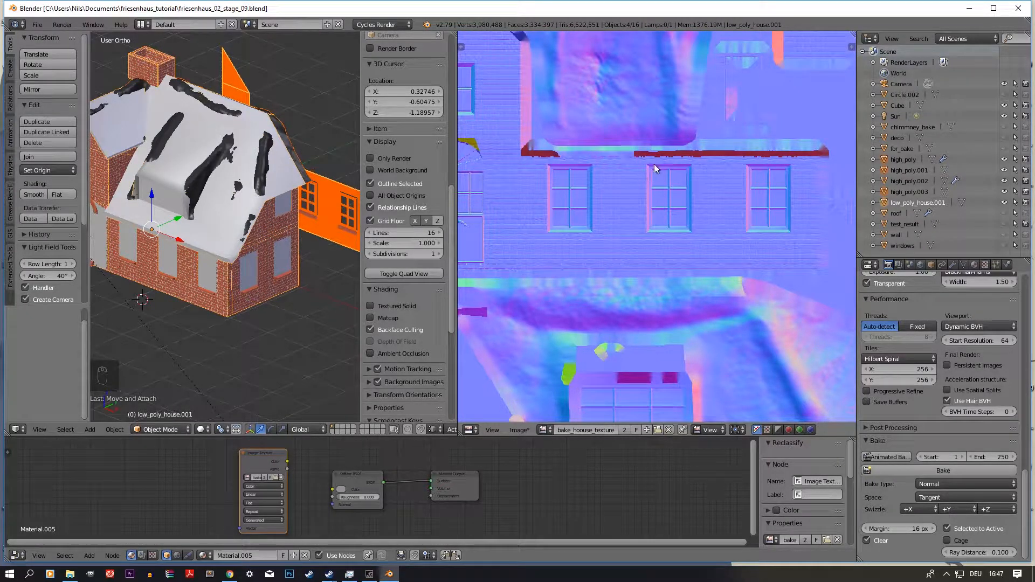
{"action": "middle_click_drag", "start_coordinate": [705, 226], "coordinate": [625, 192]}
{"action": "middle_click_drag", "start_coordinate": [593, 289], "coordinate": [686, 221]}
{"action": "scroll", "coordinate": [685, 221], "scroll_direction": "down", "scroll_amount": 2}
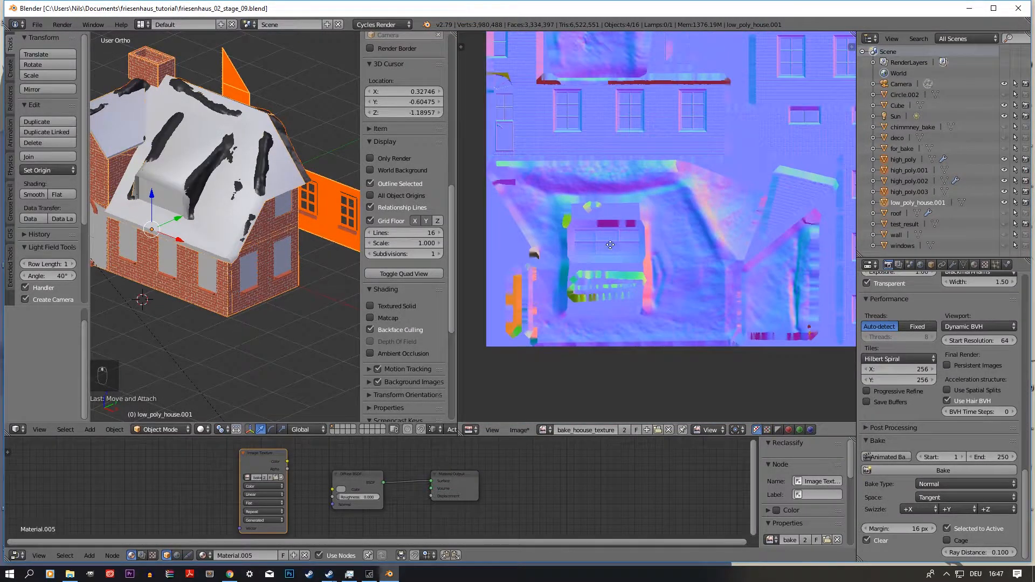
- Check the large roof section around the dormer and the adjoining side roof in the normal map
{"action": "scroll", "coordinate": [609, 245], "scroll_direction": "up", "scroll_amount": 4}
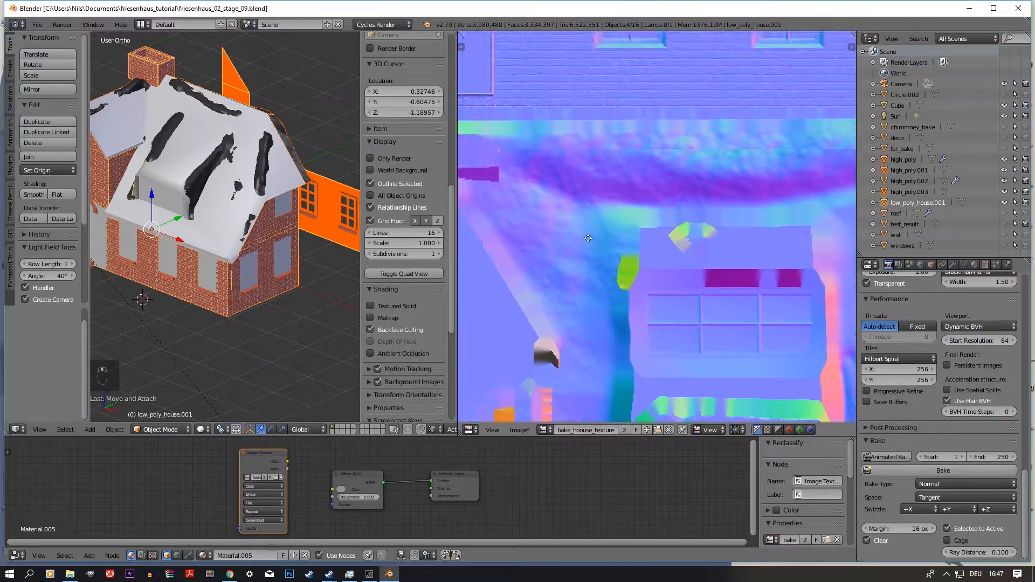
{"action": "scroll", "coordinate": [589, 237], "scroll_direction": "down", "scroll_amount": 3}
{"action": "middle_click_drag", "start_coordinate": [755, 286], "coordinate": [686, 237]}
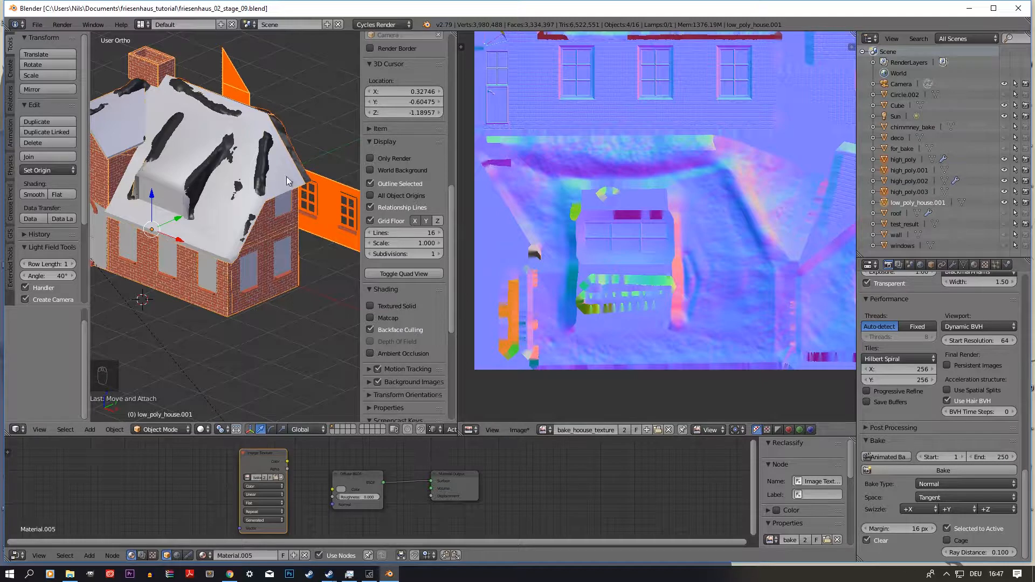
{"action": "middle_click_drag", "start_coordinate": [737, 276], "coordinate": [710, 283]}
{"action": "scroll", "coordinate": [711, 284], "scroll_direction": "up", "scroll_amount": 2}
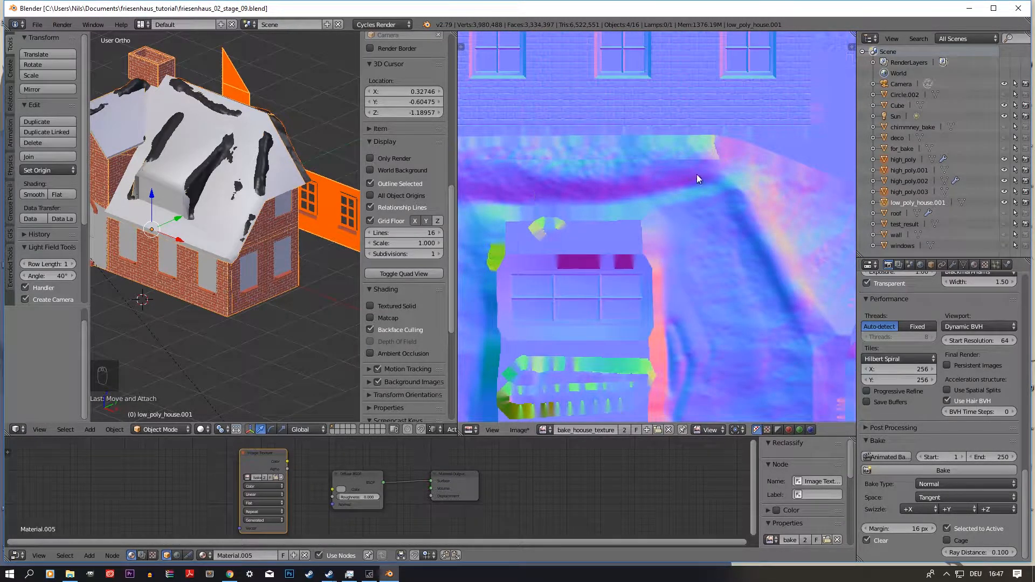
{"action": "scroll", "coordinate": [697, 178], "scroll_direction": "down", "scroll_amount": 5}
{"action": "middle_click_drag", "start_coordinate": [703, 259], "coordinate": [698, 312]}
{"action": "scroll", "coordinate": [690, 345], "scroll_direction": "up", "scroll_amount": 2}
{"action": "middle_click_drag", "start_coordinate": [682, 361], "coordinate": [584, 206]}
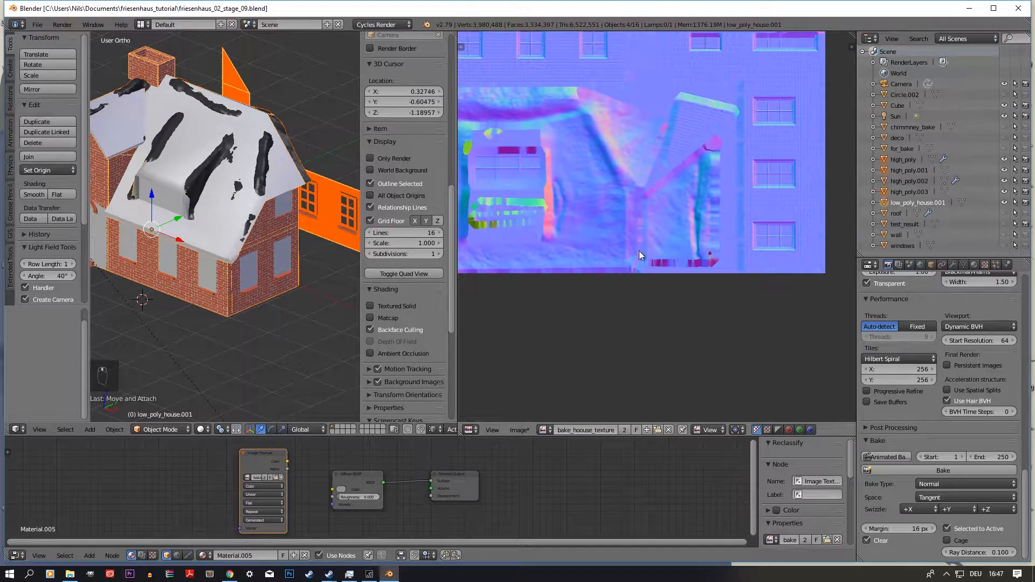
- Inspect the gable window and the distorted patch on the neighbouring wall section, then review the whole normal map
{"action": "middle_click_drag", "start_coordinate": [570, 184], "coordinate": [679, 235]}
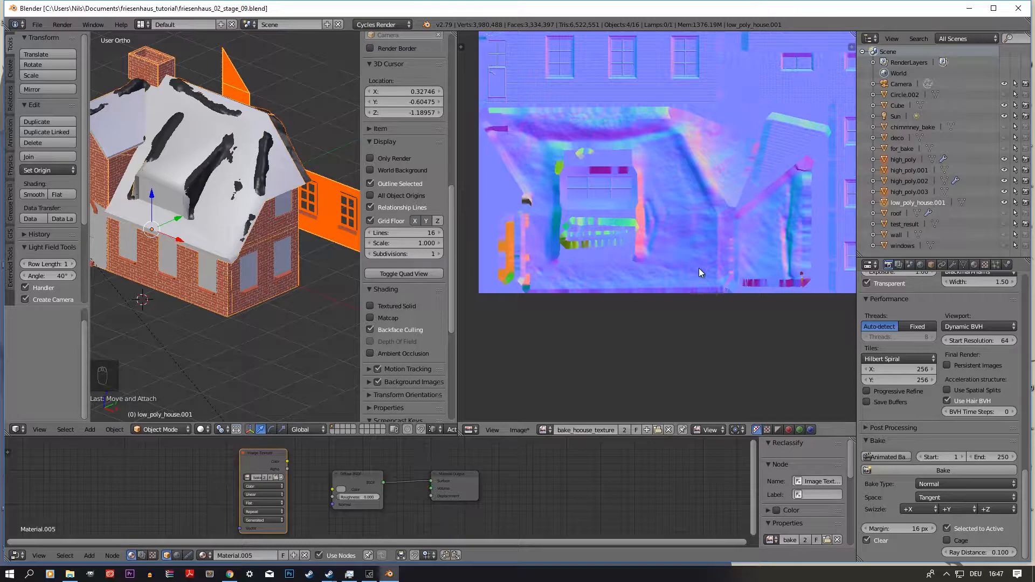
{"action": "middle_click_drag", "start_coordinate": [671, 243], "coordinate": [551, 403]}
{"action": "middle_click_drag", "start_coordinate": [719, 117], "coordinate": [682, 195]}
{"action": "scroll", "coordinate": [681, 195], "scroll_direction": "up", "scroll_amount": 7}
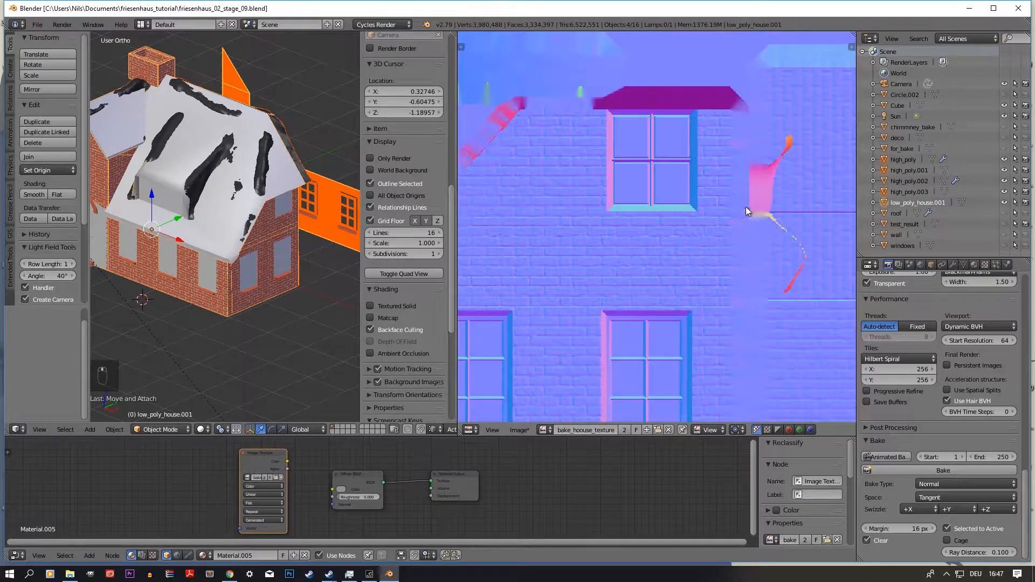
{"action": "scroll", "coordinate": [668, 254], "scroll_direction": "down", "scroll_amount": 5}
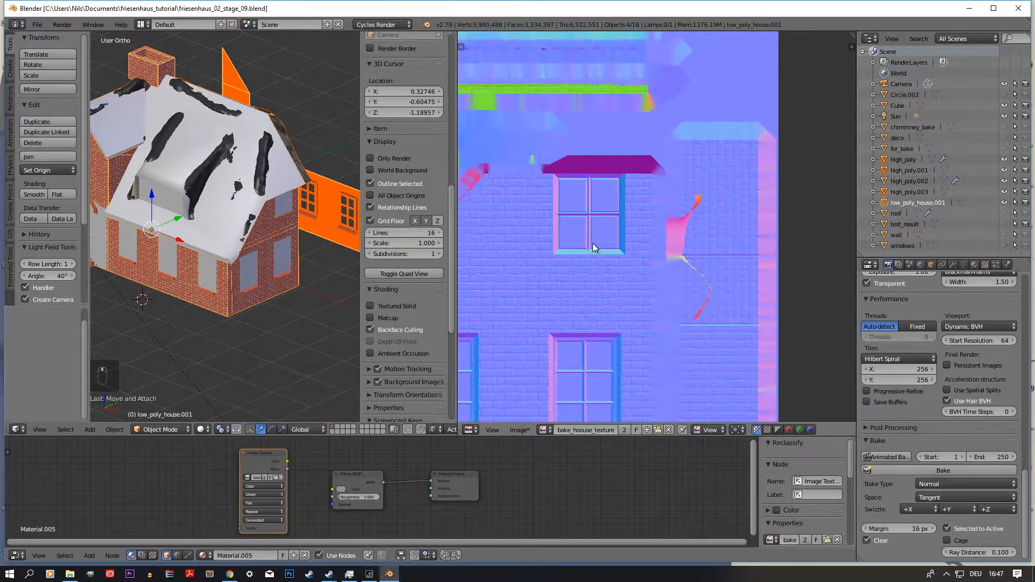
{"action": "middle_click_drag", "start_coordinate": [624, 205], "coordinate": [643, 181]}
{"action": "scroll", "coordinate": [581, 264], "scroll_direction": "down", "scroll_amount": 5}
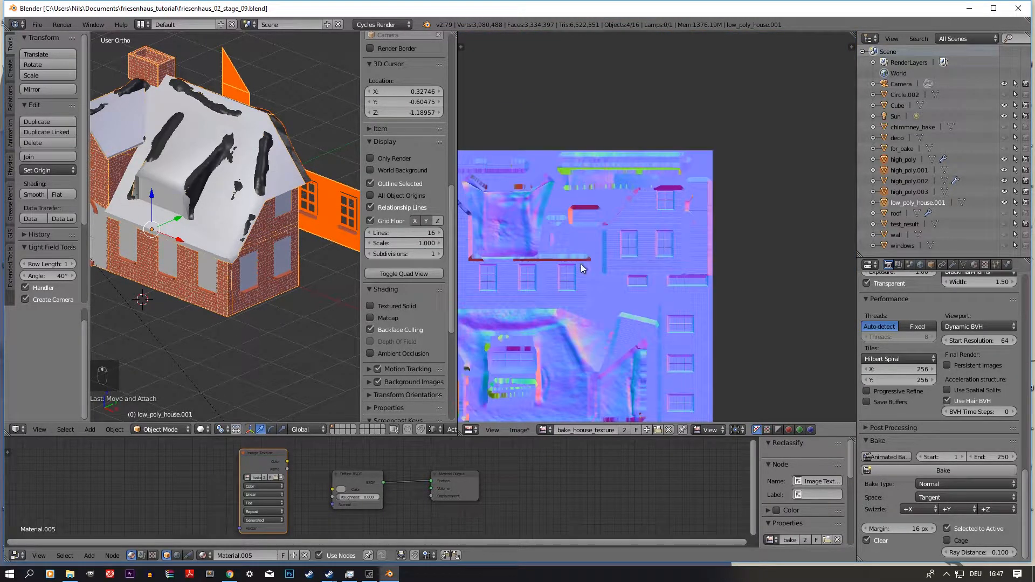
- Select the brick window sills object on the house and display the 3D view in wireframe
{"action": "scroll", "coordinate": [222, 289], "scroll_direction": "up", "scroll_amount": 8}
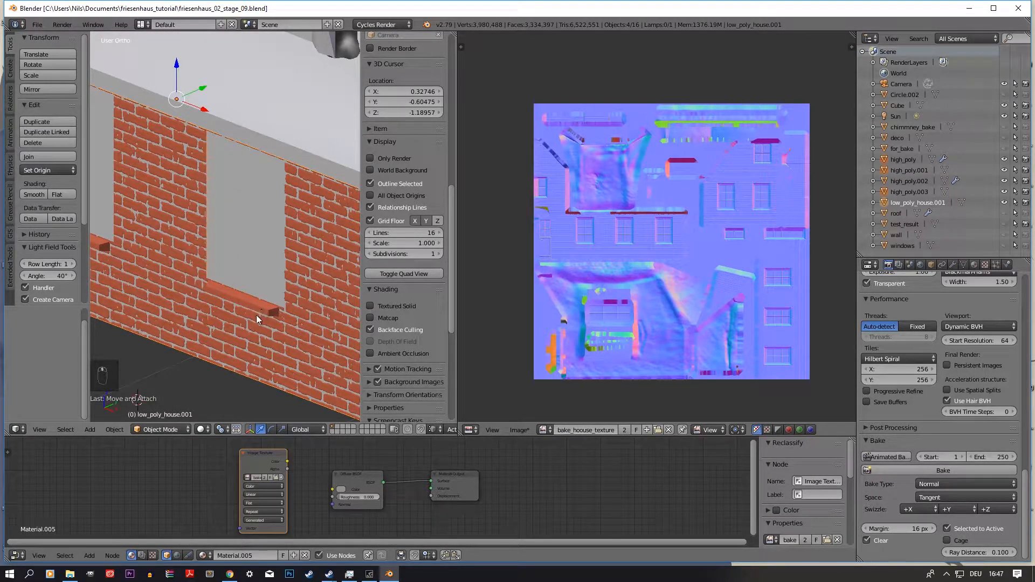
{"action": "right_click", "coordinate": [258, 311]}
{"action": "key", "text": "z"}
{"action": "scroll", "coordinate": [257, 309], "scroll_direction": "down", "scroll_amount": 4}
{"action": "mouse_move", "coordinate": [254, 254]}
{"action": "middle_mouse_down"}
{"action": "mouse_move", "coordinate": [253, 269]}
{"action": "mouse_move", "coordinate": [205, 167]}
{"action": "mouse_move", "coordinate": [248, 235]}
{"action": "middle_mouse_up"}
{"action": "scroll", "coordinate": [253, 267], "scroll_direction": "down", "scroll_amount": 3}
{"action": "scroll", "coordinate": [204, 167], "scroll_direction": "up", "scroll_amount": 4}
- Check the window sills' geometry in Edit Mode and join the sills into the high-poly house mesh
{"action": "key", "text": "Tab"}
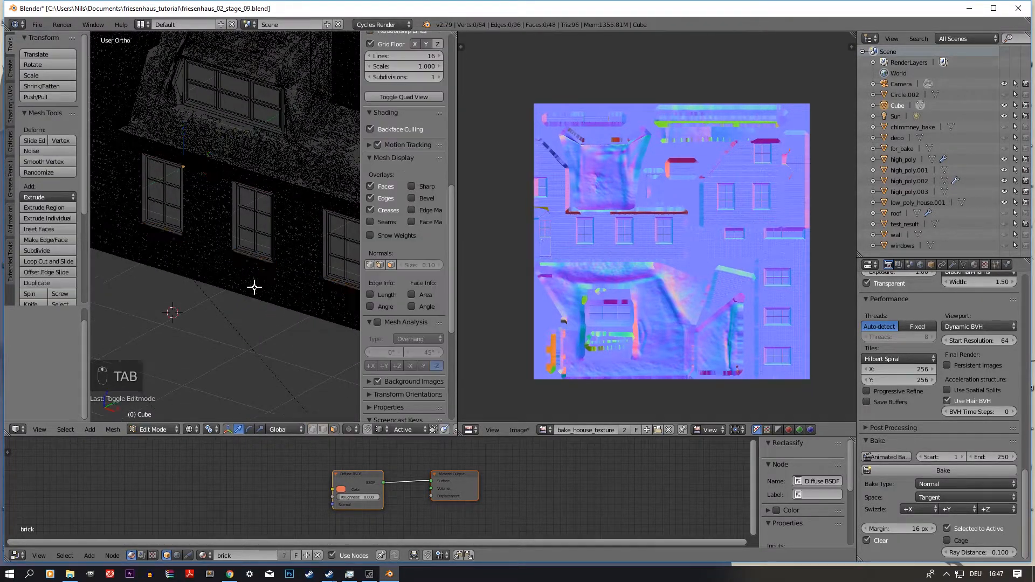
{"action": "middle_click_drag", "start_coordinate": [254, 289], "coordinate": [238, 264]}
{"action": "key", "text": "a"}
{"action": "key", "text": "a"}
{"action": "key", "text": "a"}
{"action": "key", "text": "a"}
{"action": "key", "text": "a"}
{"action": "key", "text": "Tab"}
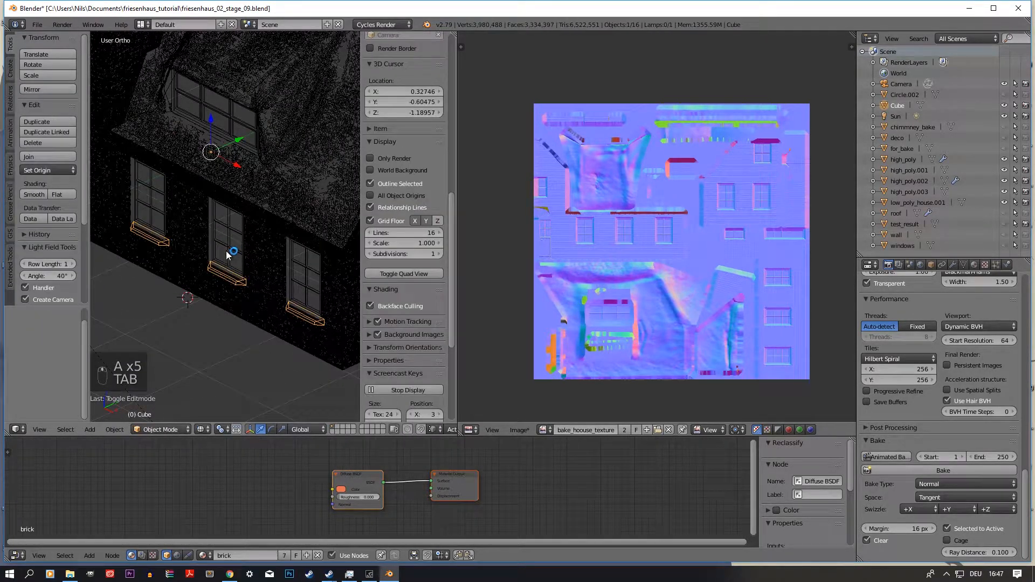
{"action": "right_click_drag", "start_coordinate": [231, 254], "coordinate": [235, 262], "text": "shift"}
{"action": "key", "text": "ctrl+j"}
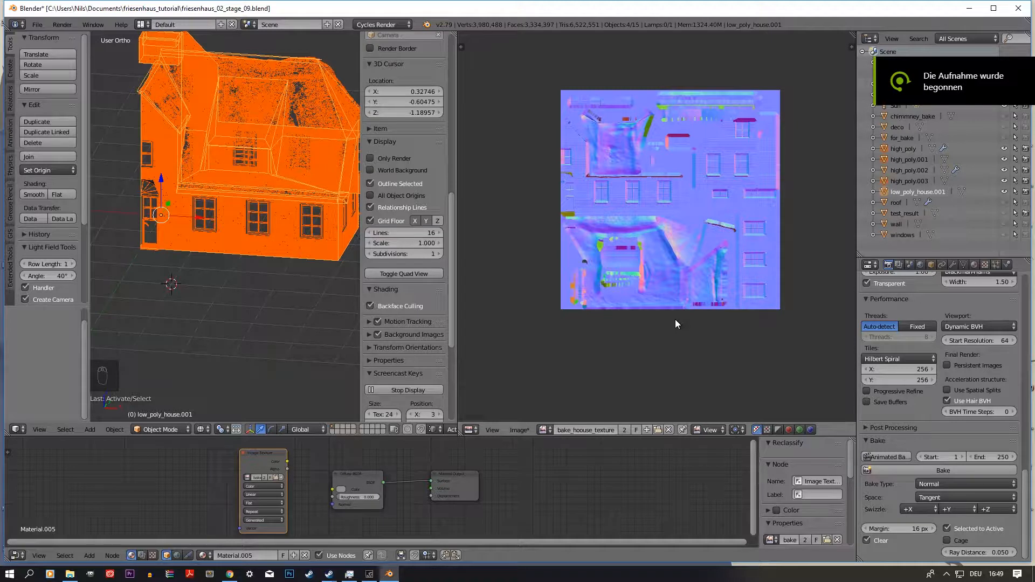
- Examine the new normal map around the dormer, the strips beside it and the front door with its step
{"action": "scroll", "coordinate": [623, 296], "scroll_direction": "up", "scroll_amount": 6}
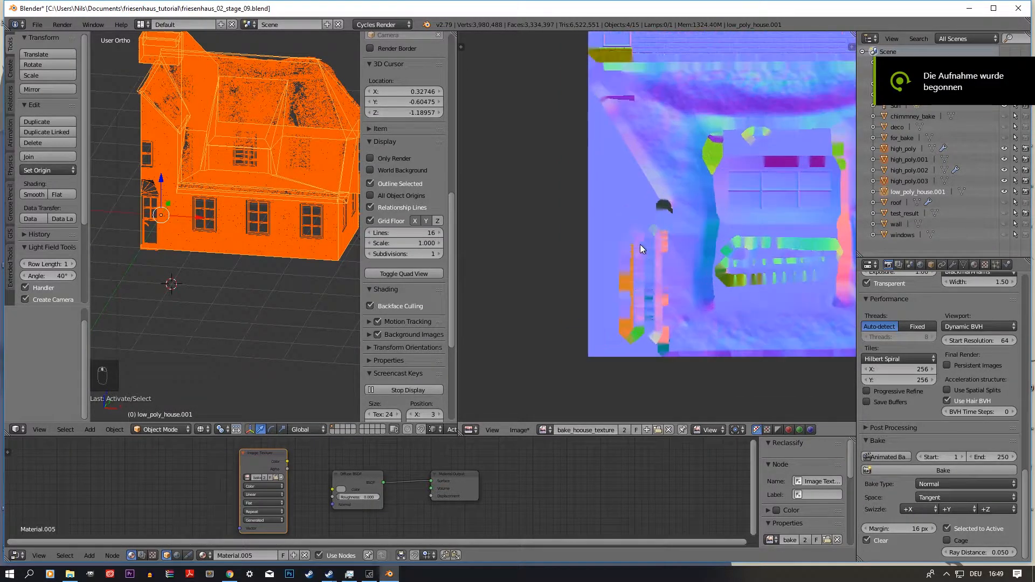
{"action": "scroll", "coordinate": [636, 139], "scroll_direction": "down", "scroll_amount": 2}
{"action": "scroll", "coordinate": [637, 128], "scroll_direction": "down", "scroll_amount": 3}
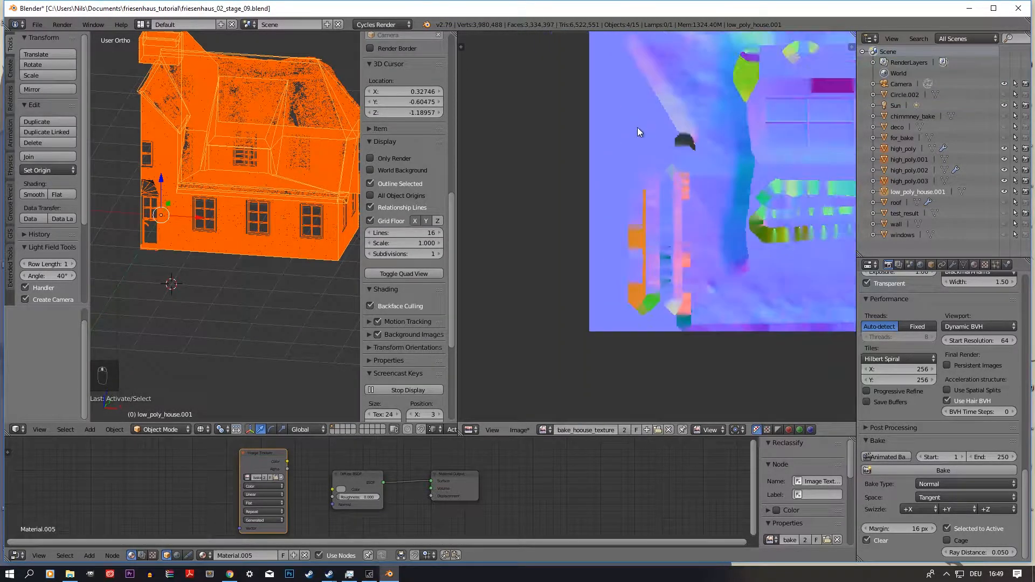
{"action": "scroll", "coordinate": [591, 281], "scroll_direction": "up", "scroll_amount": 4}
{"action": "middle_click_drag", "start_coordinate": [652, 228], "coordinate": [757, 243]}
{"action": "scroll", "coordinate": [619, 245], "scroll_direction": "up", "scroll_amount": 3}
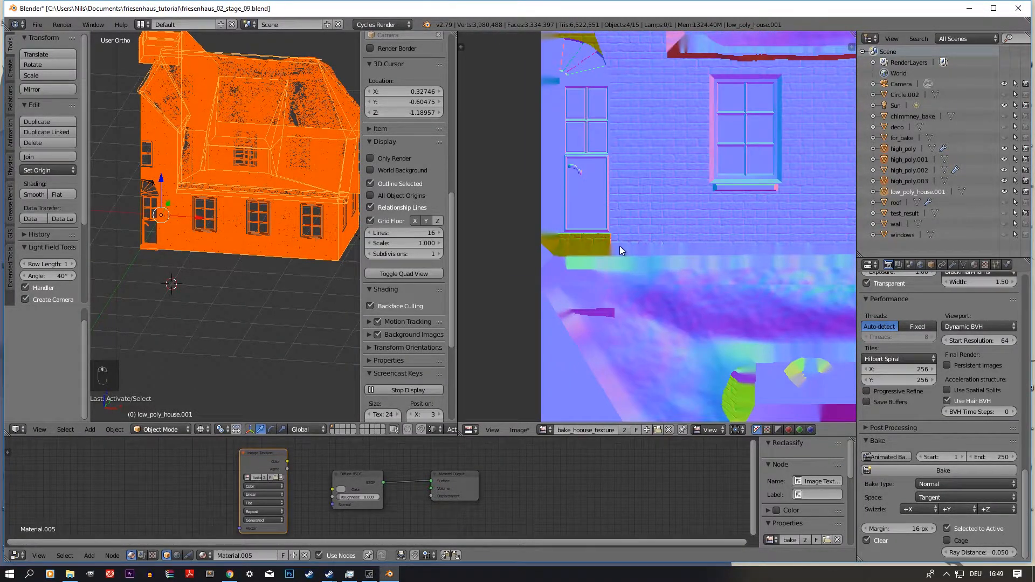
{"action": "scroll", "coordinate": [619, 246], "scroll_direction": "down", "scroll_amount": 3}
{"action": "middle_click_drag", "start_coordinate": [706, 195], "coordinate": [657, 226]}
{"action": "scroll", "coordinate": [657, 225], "scroll_direction": "down", "scroll_amount": 3}
{"action": "middle_click_drag", "start_coordinate": [753, 230], "coordinate": [637, 241]}
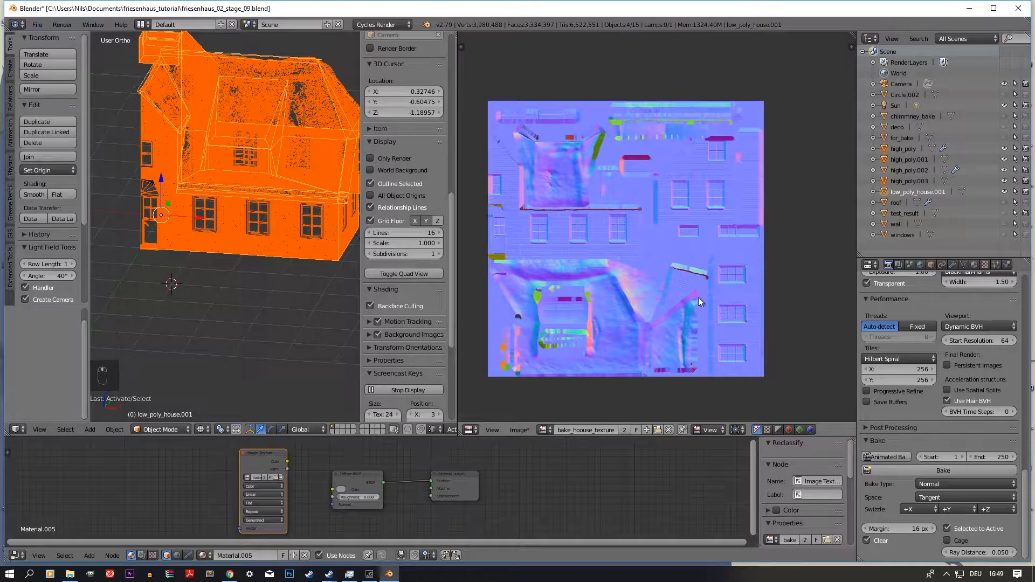
- Inspect the new map's side walls and the front door's handle, step and arch for baking errors
{"action": "scroll", "coordinate": [670, 325], "scroll_direction": "up", "scroll_amount": 5}
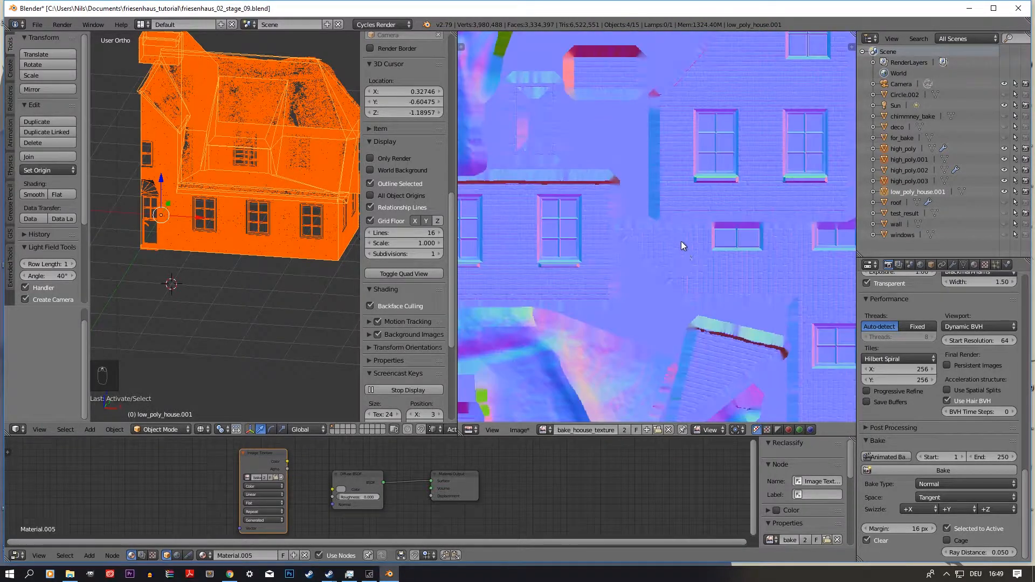
{"action": "scroll", "coordinate": [685, 251], "scroll_direction": "down", "scroll_amount": 2}
{"action": "middle_click_drag", "start_coordinate": [551, 283], "coordinate": [610, 282]}
{"action": "middle_click_drag", "start_coordinate": [495, 292], "coordinate": [672, 257]}
{"action": "scroll", "coordinate": [672, 264], "scroll_direction": "up", "scroll_amount": 4}
{"action": "scroll", "coordinate": [672, 276], "scroll_direction": "up", "scroll_amount": 2}
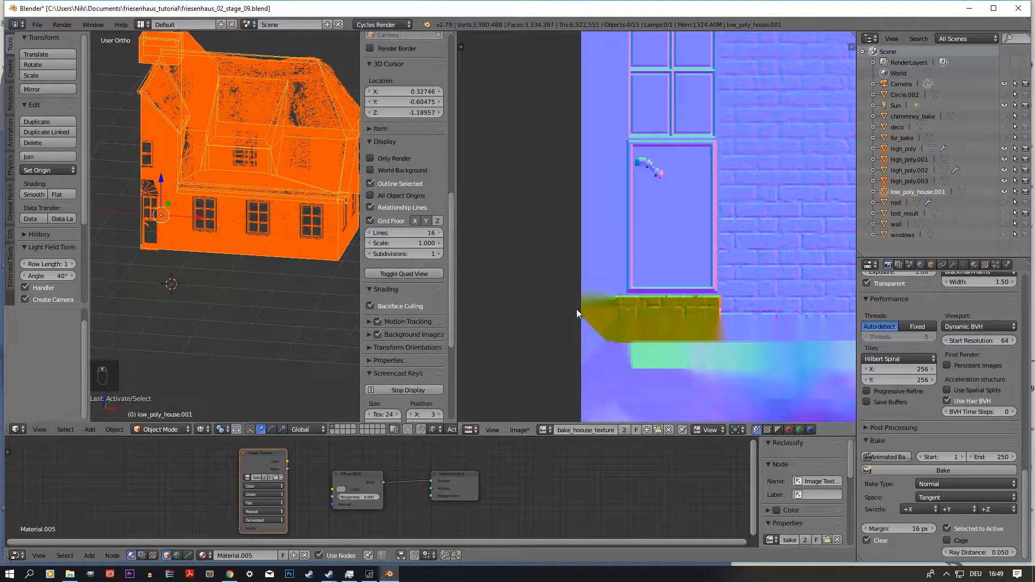
{"action": "scroll", "coordinate": [615, 237], "scroll_direction": "down", "scroll_amount": 3}
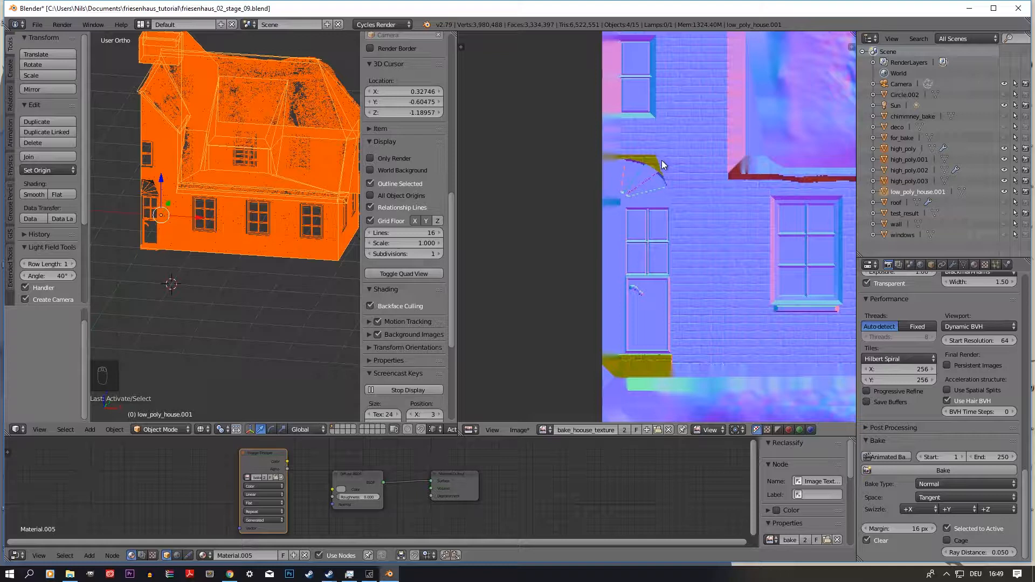
{"action": "middle_click_drag", "start_coordinate": [662, 161], "coordinate": [614, 275]}
{"action": "scroll", "coordinate": [616, 278], "scroll_direction": "down", "scroll_amount": 1}
- Inspect the baked window sills under the ground-floor windows and review the whole normal map
{"action": "scroll", "coordinate": [672, 202], "scroll_direction": "down", "scroll_amount": 2}
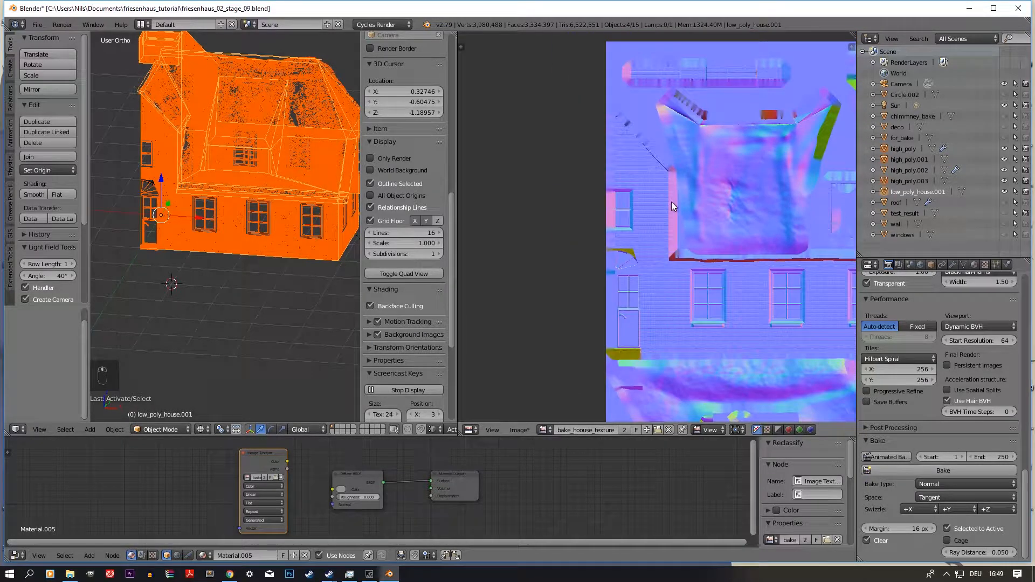
{"action": "scroll", "coordinate": [668, 296], "scroll_direction": "up", "scroll_amount": 8}
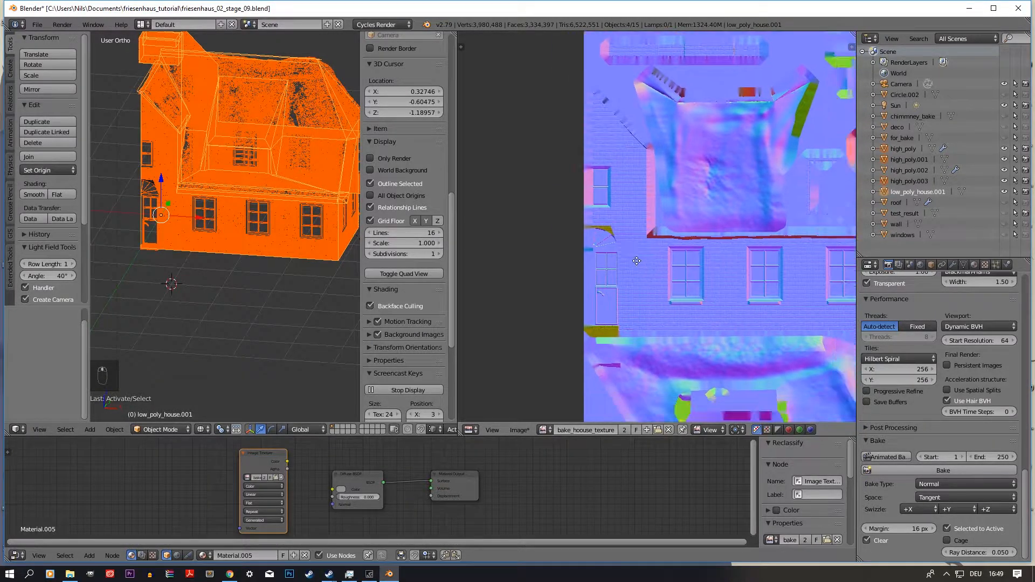
{"action": "scroll", "coordinate": [629, 298], "scroll_direction": "down", "scroll_amount": 1}
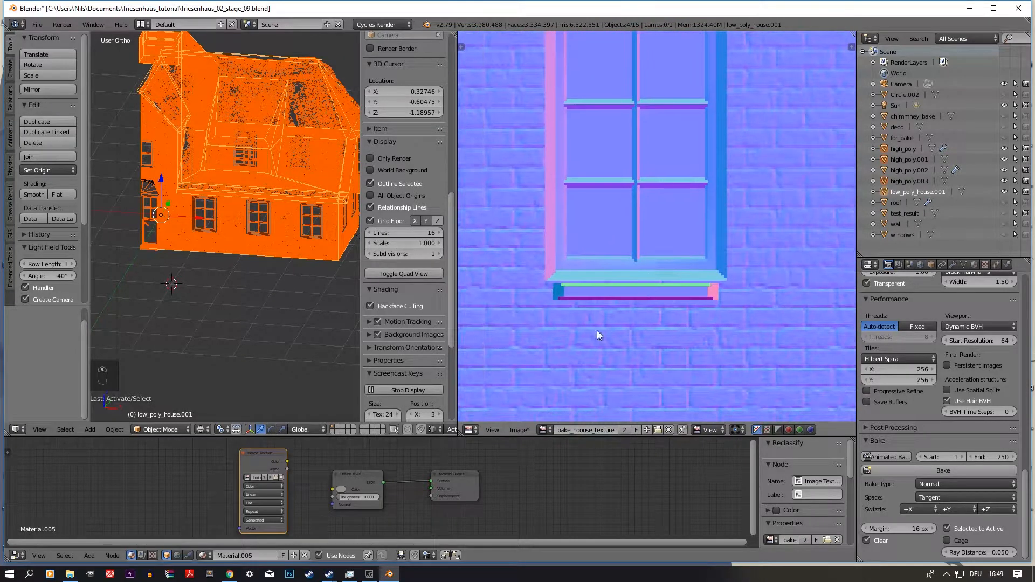
{"action": "scroll", "coordinate": [700, 347], "scroll_direction": "down", "scroll_amount": 4}
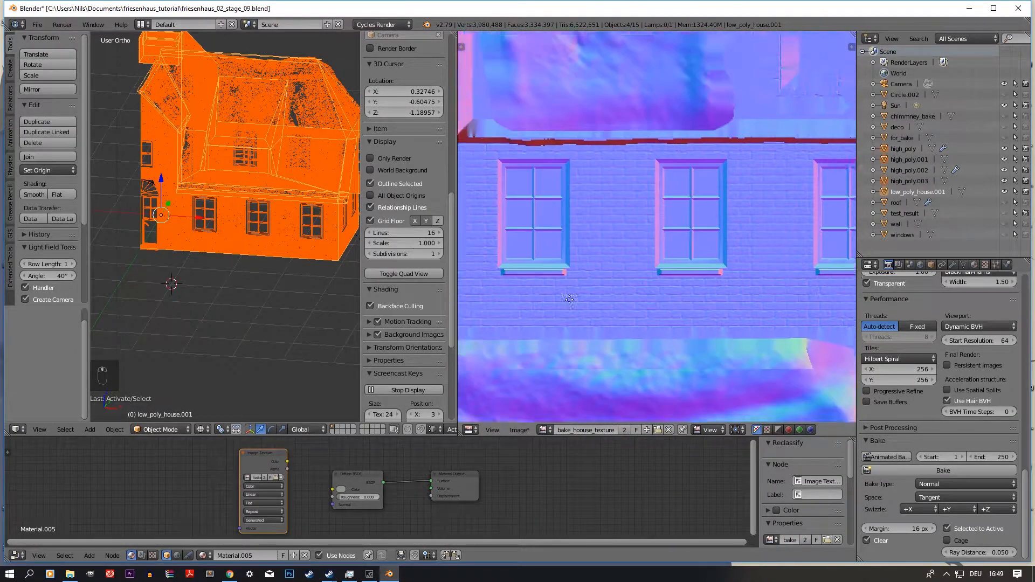
{"action": "scroll", "coordinate": [657, 277], "scroll_direction": "down", "scroll_amount": 3}
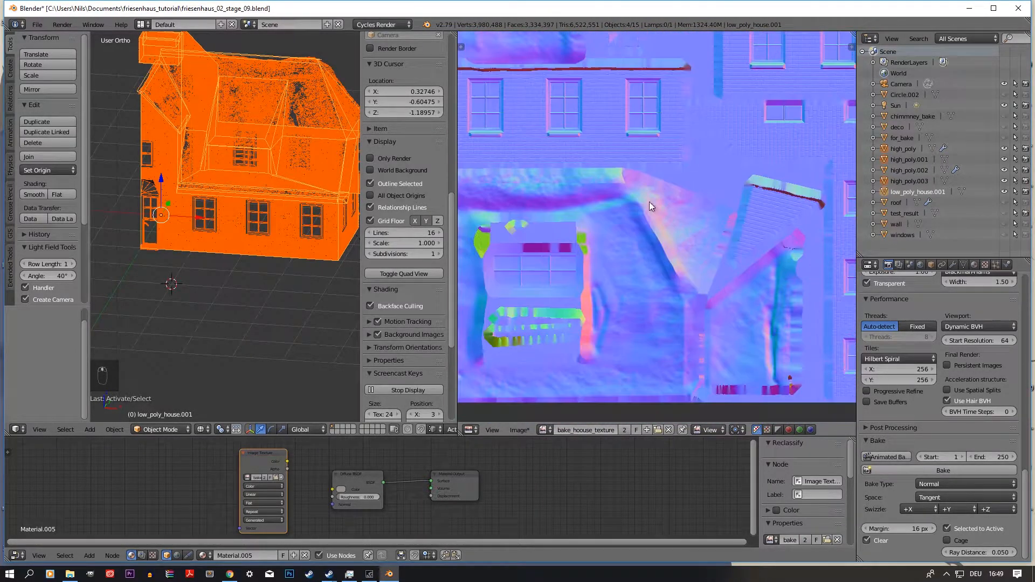
{"action": "scroll", "coordinate": [669, 215], "scroll_direction": "down", "scroll_amount": 1}
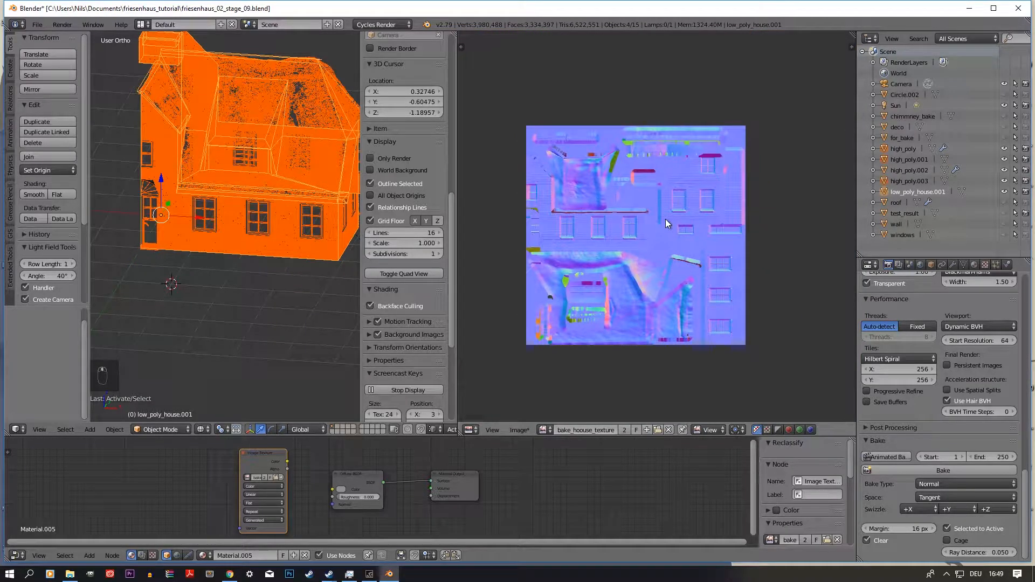
- Start saving the baked normal map as an image, with the existing house_tutorial_nrml file in the video_house folder as target
{"action": "left_click", "coordinate": [528, 425]}
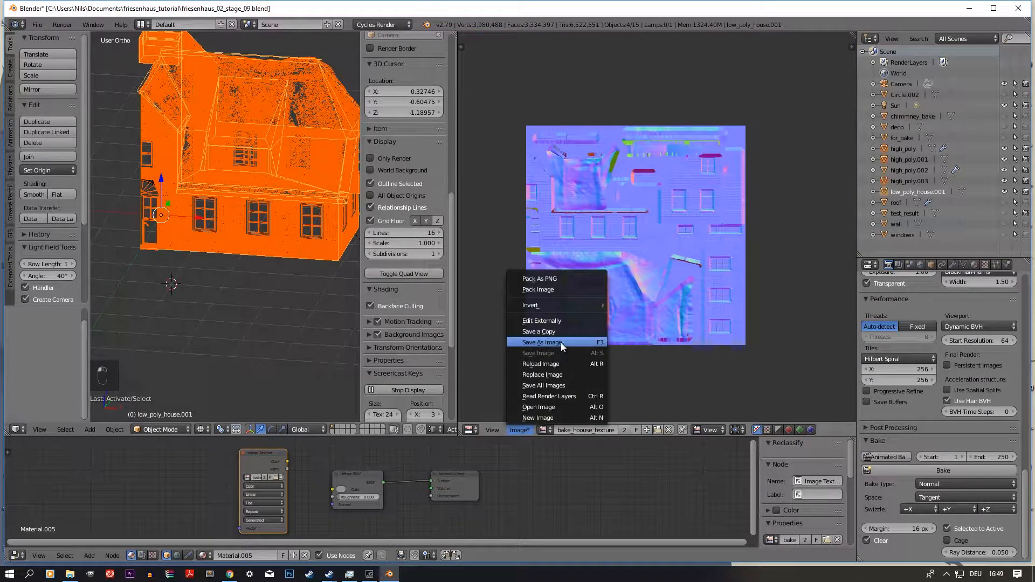
{"action": "left_click", "coordinate": [561, 341]}
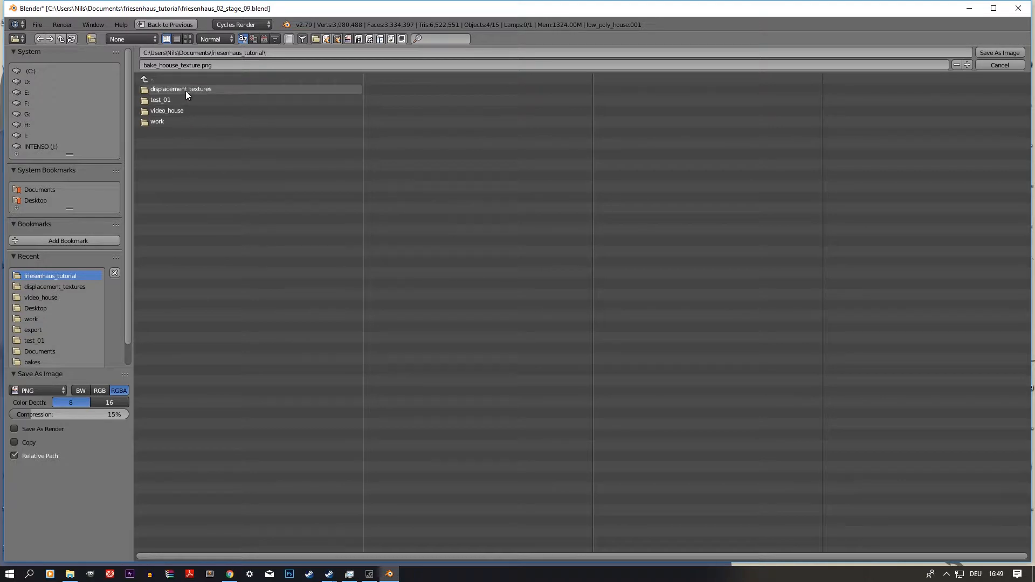
{"action": "left_click", "coordinate": [192, 111]}
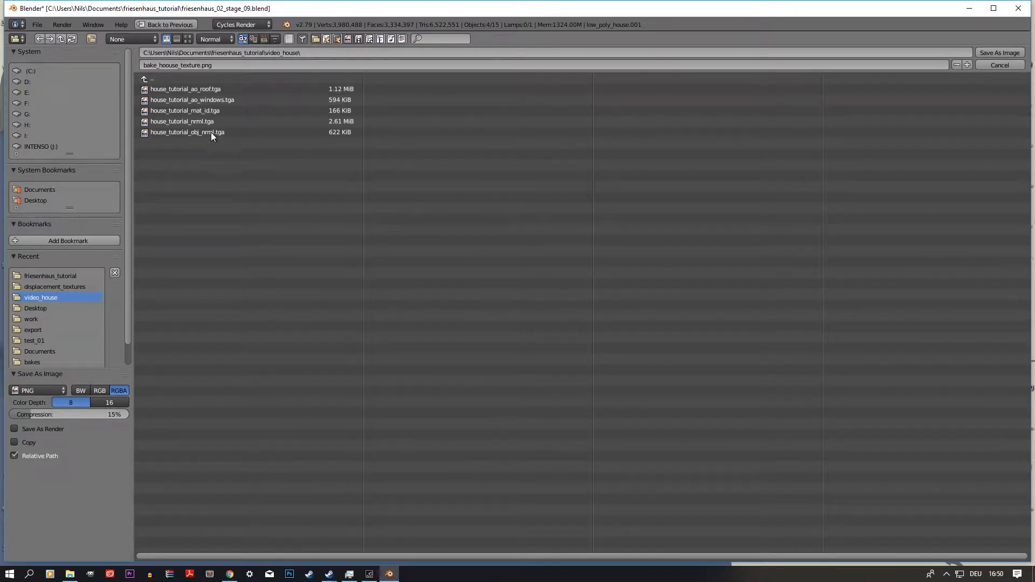
{"action": "left_click", "coordinate": [224, 121]}
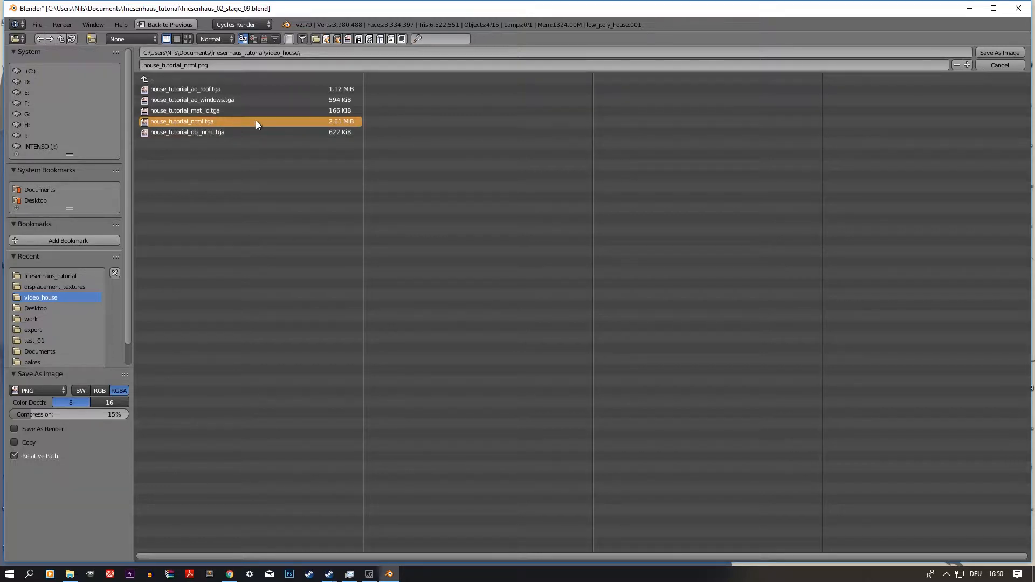
- Set the file format to Targa and save the normal map over house_tutorial_nrml.tga
{"action": "left_click", "coordinate": [34, 392]}
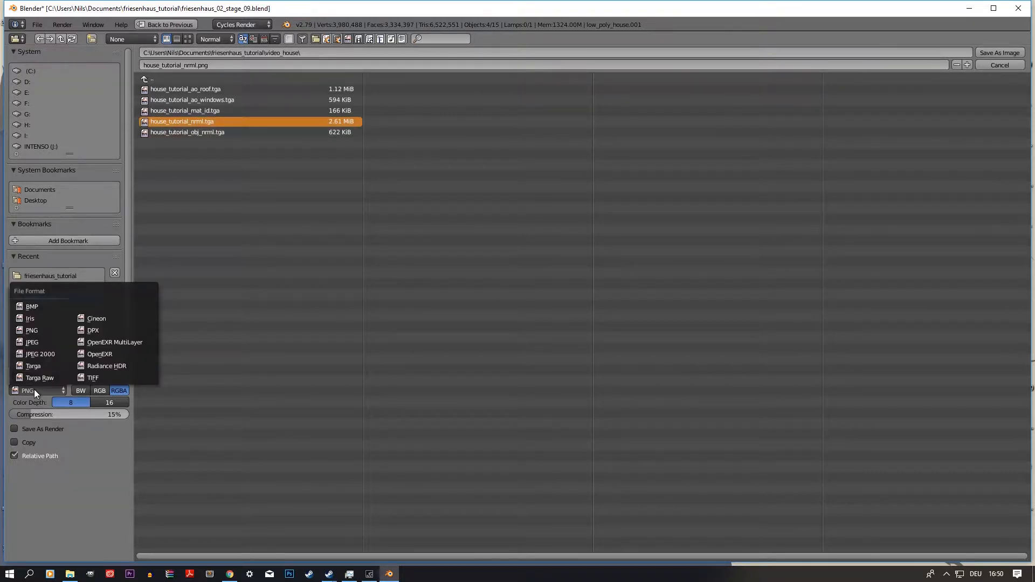
{"action": "left_click", "coordinate": [42, 366]}
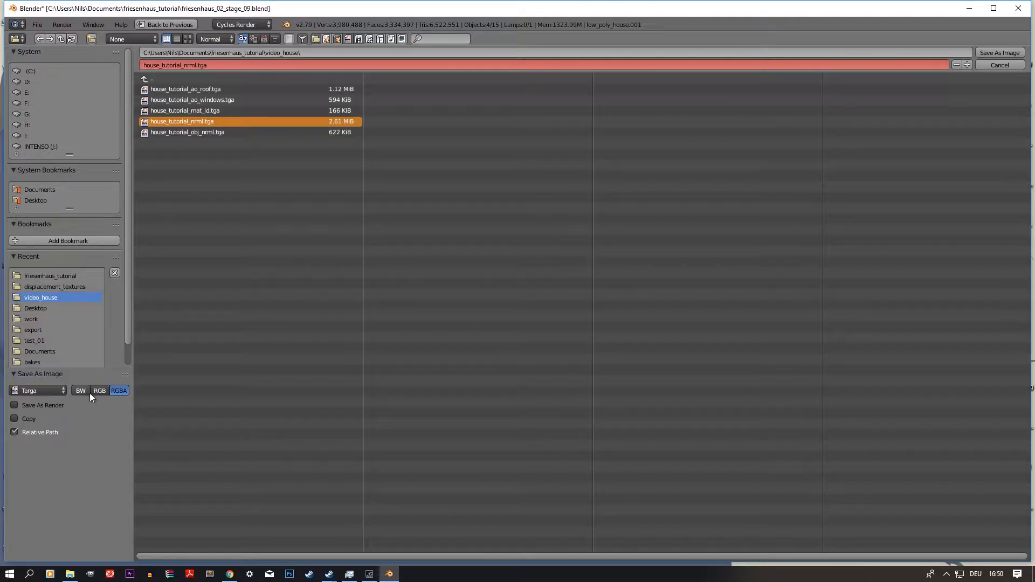
{"action": "left_click", "coordinate": [37, 393]}
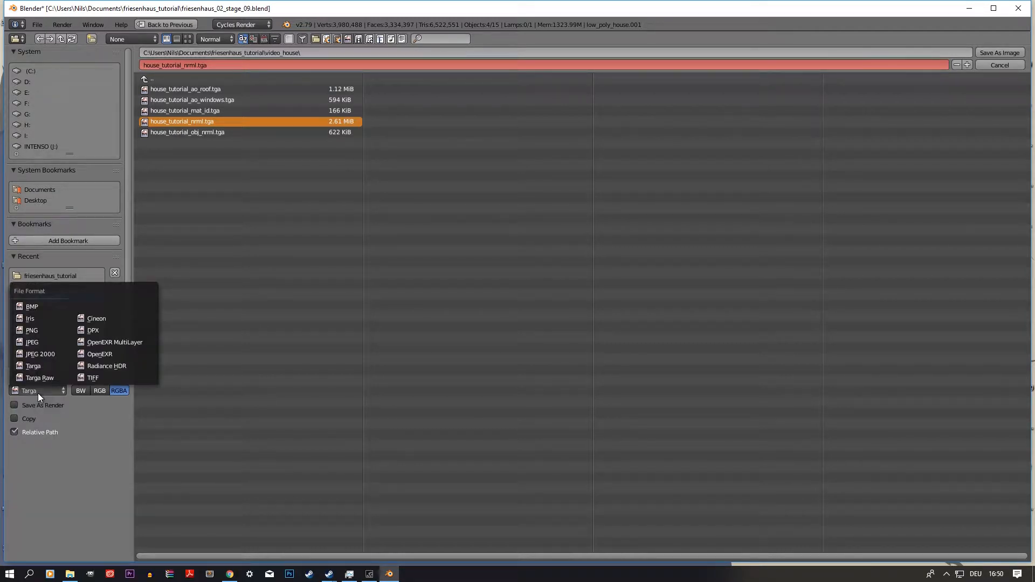
{"action": "left_click", "coordinate": [38, 394]}
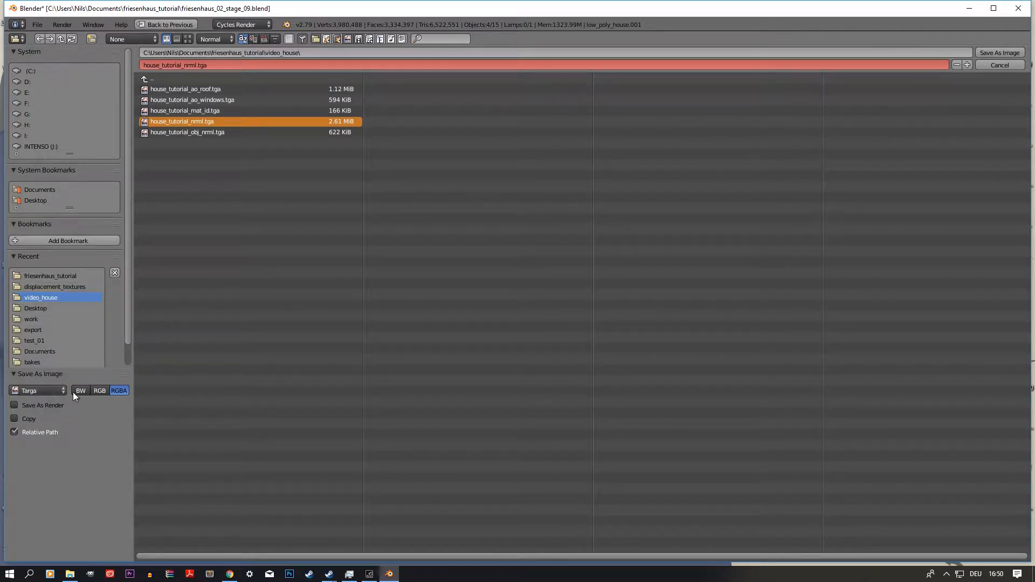
{"action": "left_click", "coordinate": [51, 392]}
{"action": "left_click", "coordinate": [47, 391]}
{"action": "left_click", "coordinate": [48, 391]}
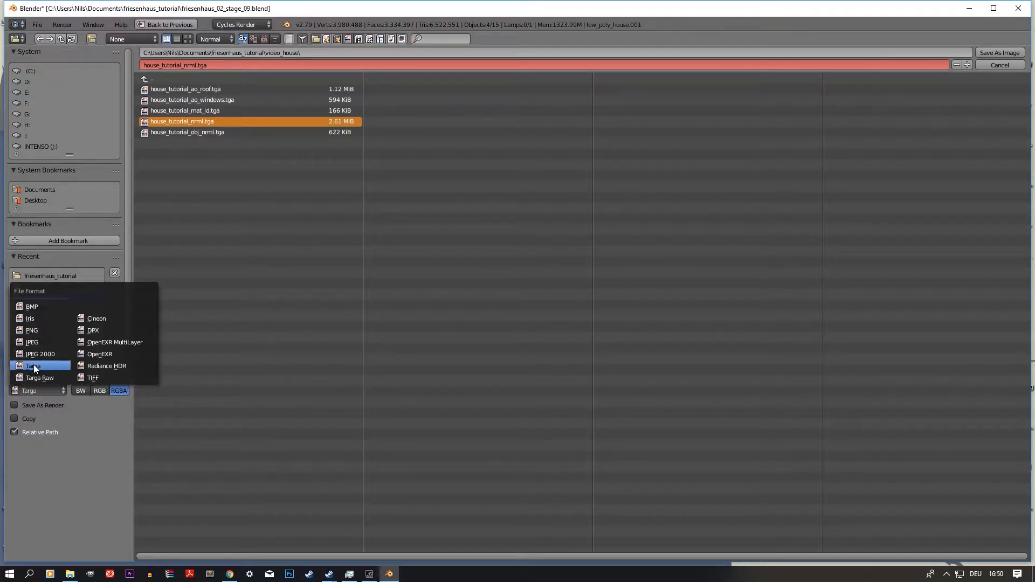
{"action": "left_click", "coordinate": [33, 366]}
{"action": "left_click", "coordinate": [48, 390]}
{"action": "left_click", "coordinate": [86, 421]}
{"action": "left_click", "coordinate": [14, 418]}
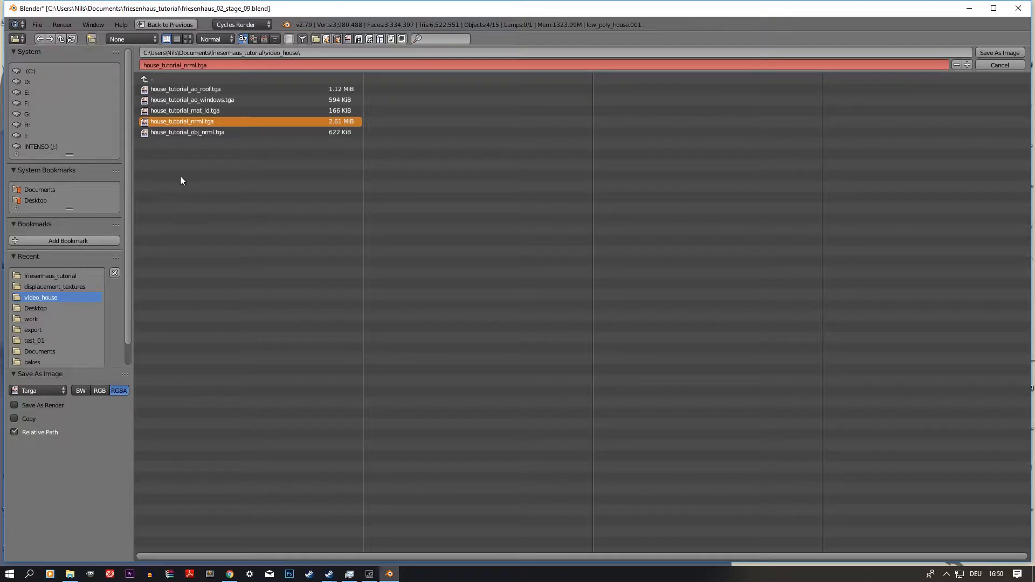
{"action": "left_click", "coordinate": [1001, 52]}
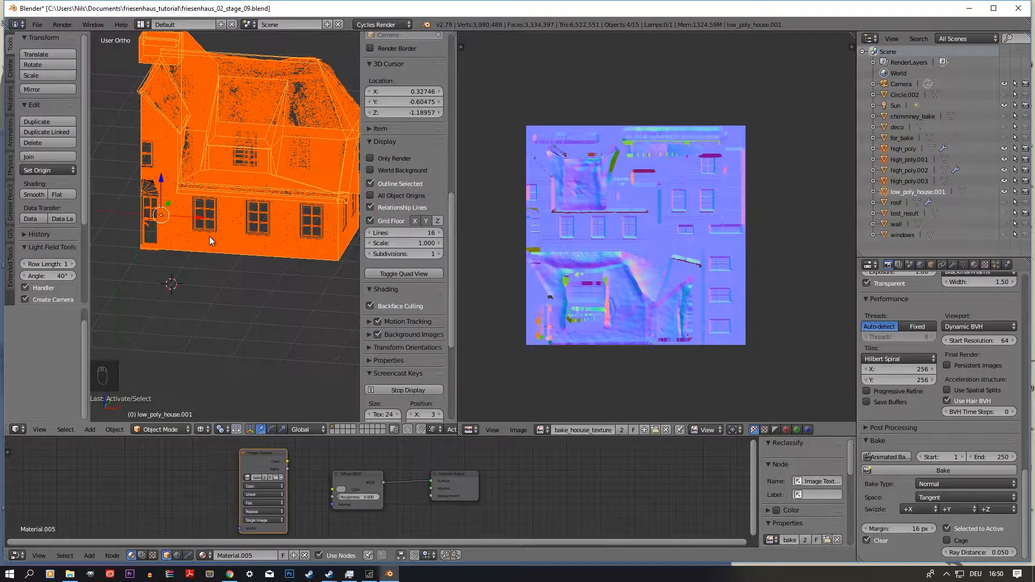
- Hide low_poly_house.001 and show the high-poly house in solid shading
{"action": "scroll", "coordinate": [209, 237], "scroll_direction": "down", "scroll_amount": 2}
{"action": "middle_click_drag", "start_coordinate": [241, 238], "coordinate": [238, 268]}
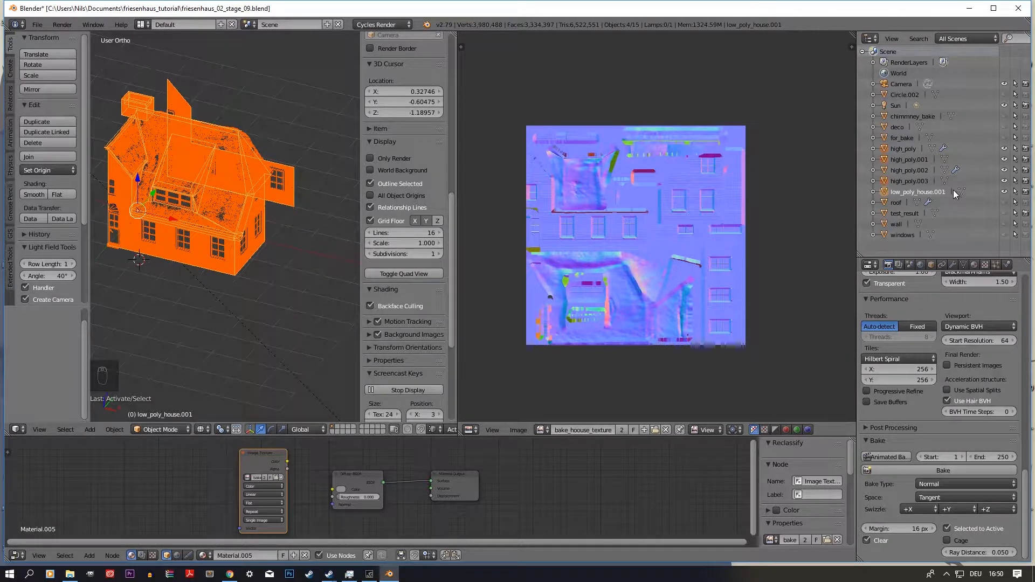
{"action": "left_click", "coordinate": [1004, 191]}
{"action": "left_click", "coordinate": [202, 429]}
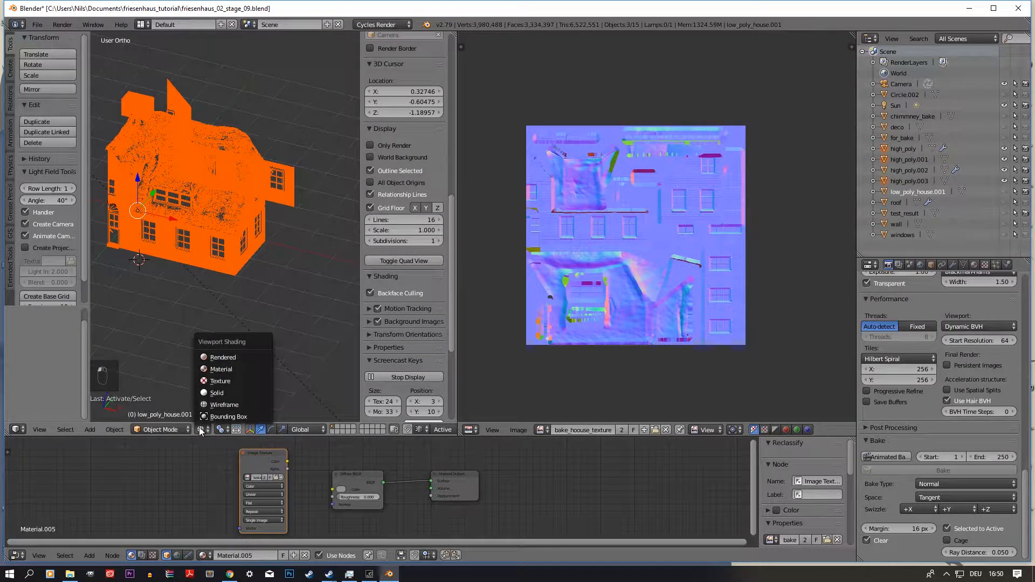
{"action": "left_click", "coordinate": [220, 394]}
- Examine the material colours on the high-poly house's roof, walls, windows and door from several sides
{"action": "scroll", "coordinate": [236, 301], "scroll_direction": "up", "scroll_amount": 4}
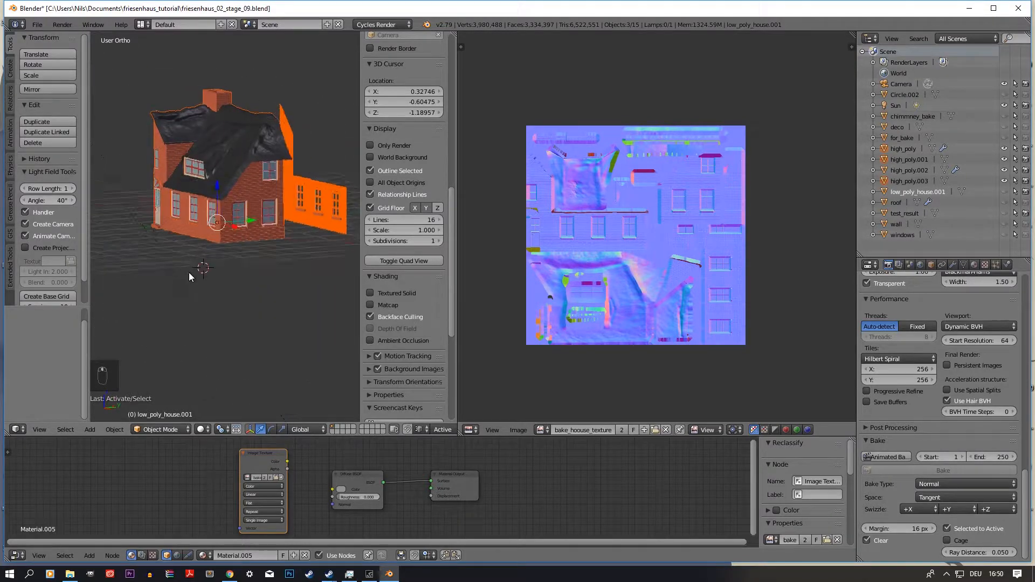
{"action": "middle_click_drag", "start_coordinate": [229, 266], "coordinate": [231, 219]}
{"action": "scroll", "coordinate": [252, 246], "scroll_direction": "up", "scroll_amount": 5}
{"action": "scroll", "coordinate": [251, 246], "scroll_direction": "down", "scroll_amount": 5}
{"action": "middle_click_drag", "start_coordinate": [220, 271], "coordinate": [247, 236]}
{"action": "scroll", "coordinate": [247, 273], "scroll_direction": "down", "scroll_amount": 2}
{"action": "scroll", "coordinate": [229, 260], "scroll_direction": "down", "scroll_amount": 2}
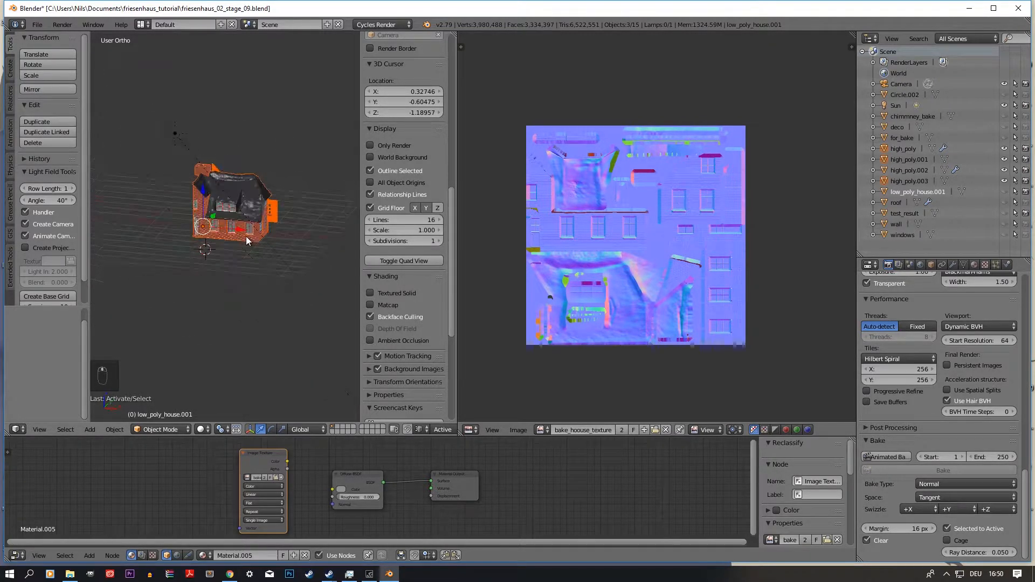
{"action": "scroll", "coordinate": [247, 235], "scroll_direction": "up", "scroll_amount": 3}
{"action": "scroll", "coordinate": [247, 239], "scroll_direction": "up", "scroll_amount": 3}
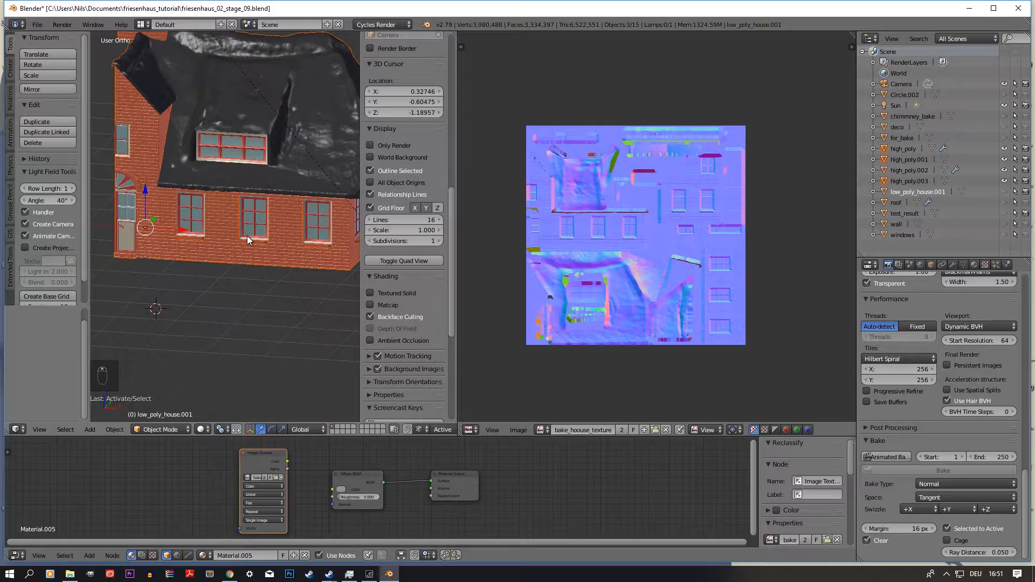
{"action": "middle_click_drag", "start_coordinate": [208, 250], "coordinate": [199, 260]}
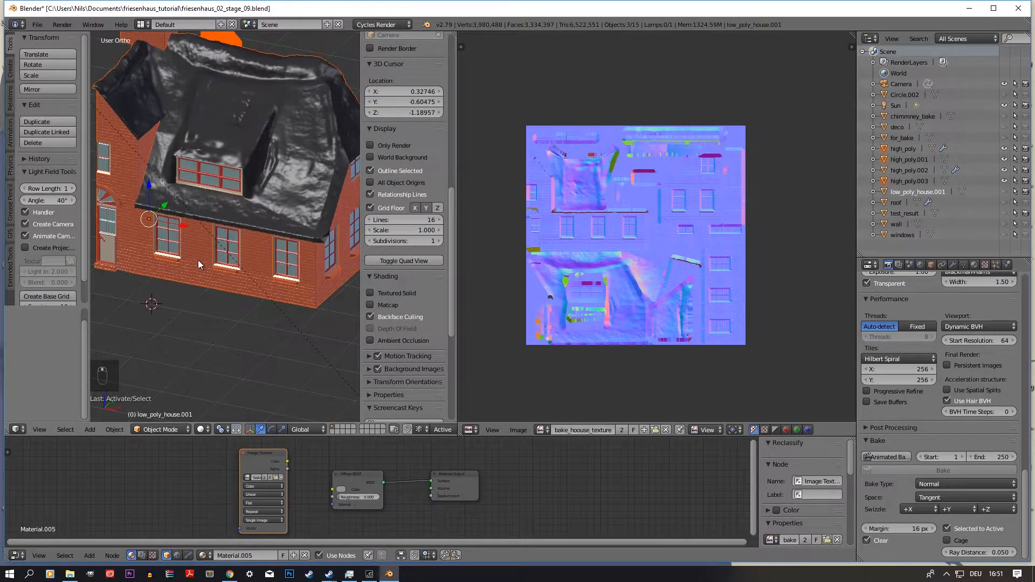
{"action": "key", "text": "z"}
{"action": "key", "text": "z"}
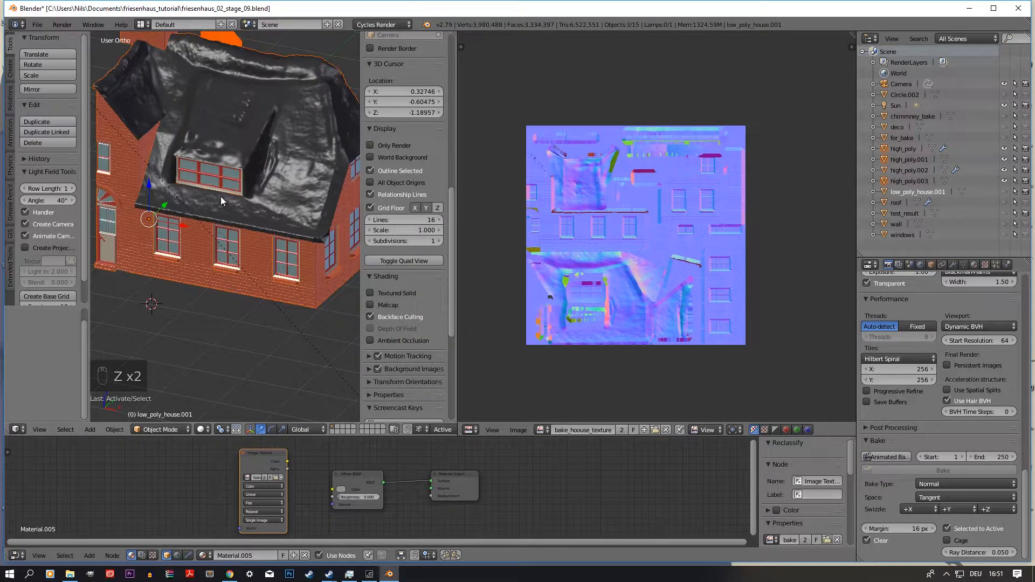
- Select only high_poly.002, inspect the arch above the front door up close, and leave the viewport in wireframe shading
{"action": "left_click", "coordinate": [908, 171]}
{"action": "scroll", "coordinate": [235, 244], "scroll_direction": "down", "scroll_amount": 2}
{"action": "key", "text": "z"}
{"action": "key", "text": "z"}
{"action": "key", "text": "z"}
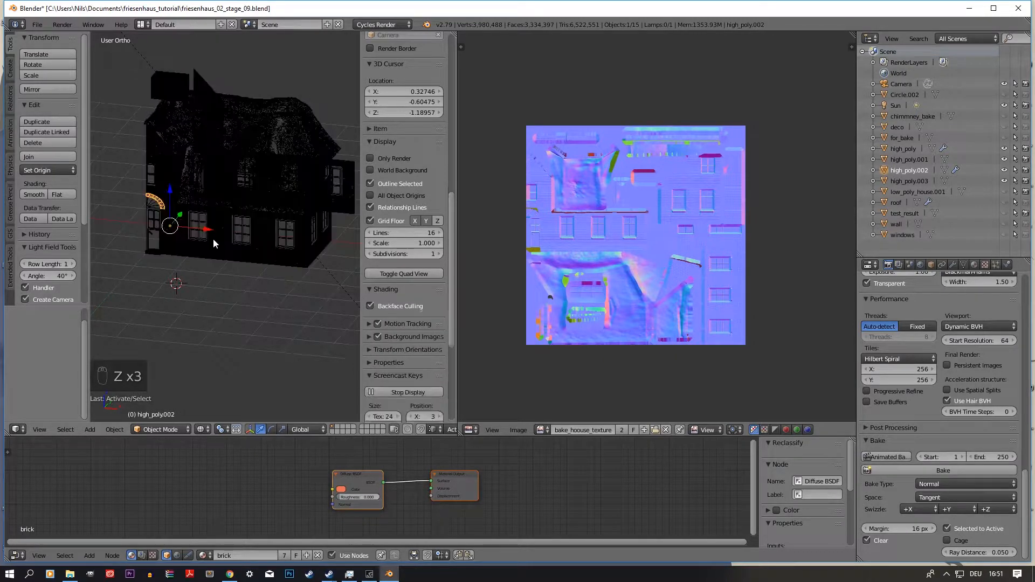
{"action": "middle_click_drag", "start_coordinate": [155, 231], "coordinate": [193, 233]}
{"action": "scroll", "coordinate": [193, 234], "scroll_direction": "up", "scroll_amount": 1}
{"action": "scroll", "coordinate": [166, 227], "scroll_direction": "up", "scroll_amount": 8}
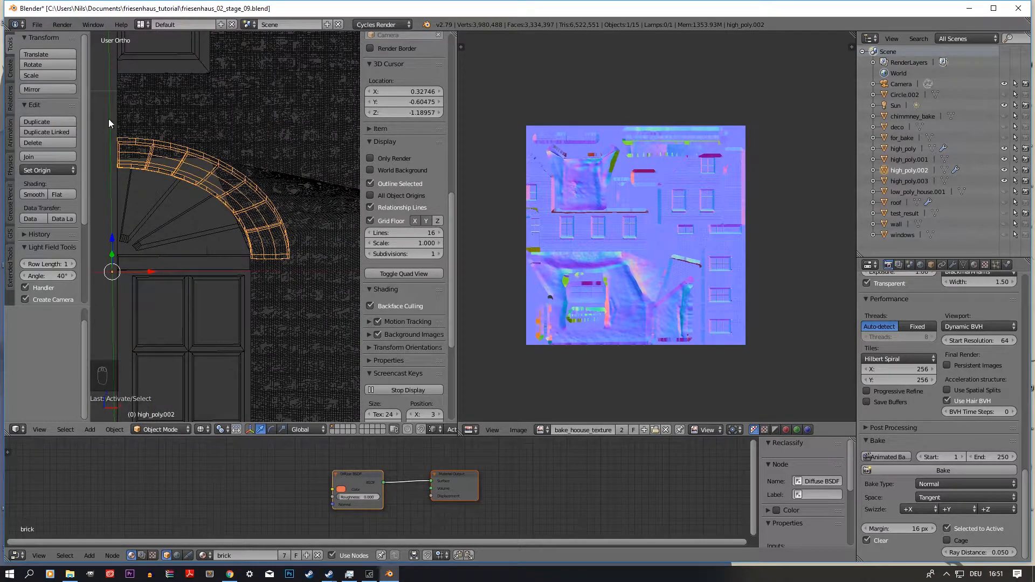
{"action": "scroll", "coordinate": [208, 247], "scroll_direction": "down", "scroll_amount": 10}
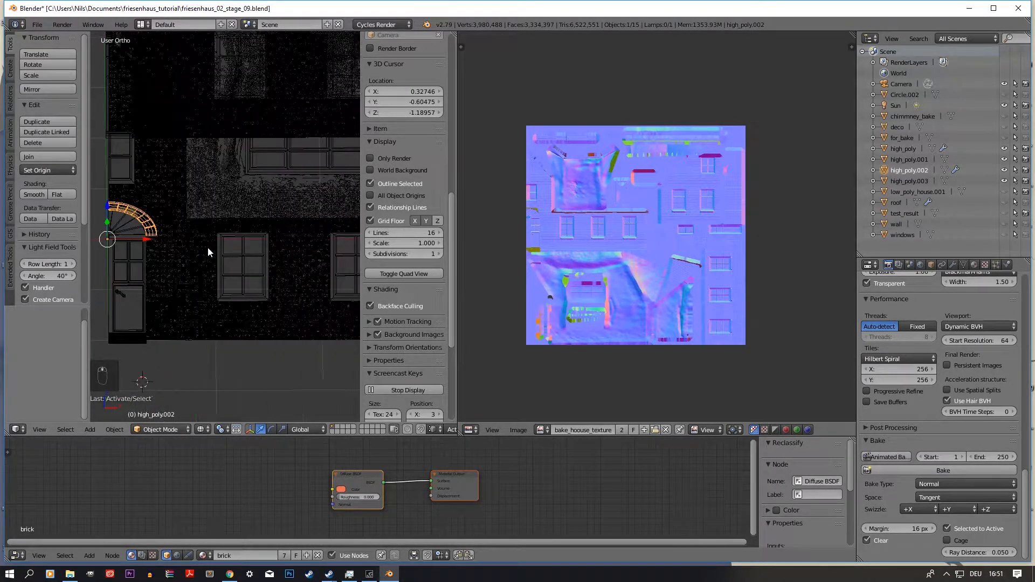
{"action": "key", "text": "z"}
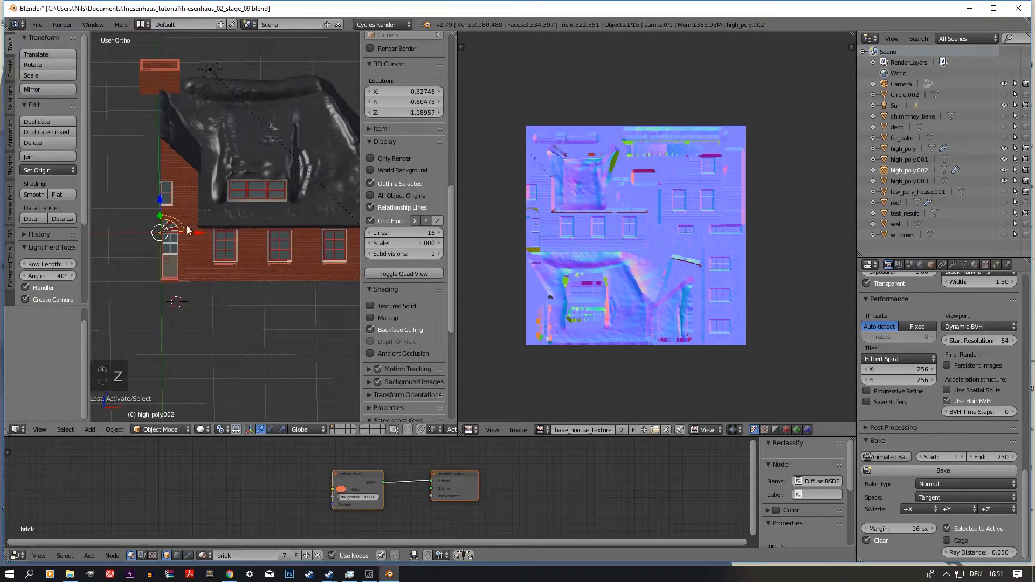
{"action": "key", "text": "z"}
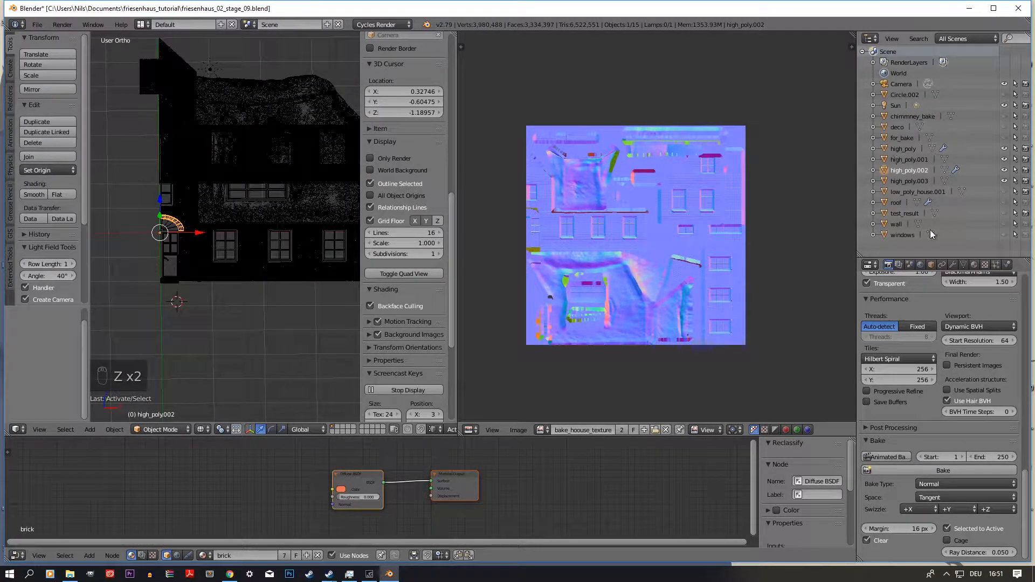
- Add high_poly.003, high_poly.001 and high_poly to the selection, make low_poly_house.001 the active object and unhide it
{"action": "left_click", "coordinate": [905, 182], "text": "ctrl"}
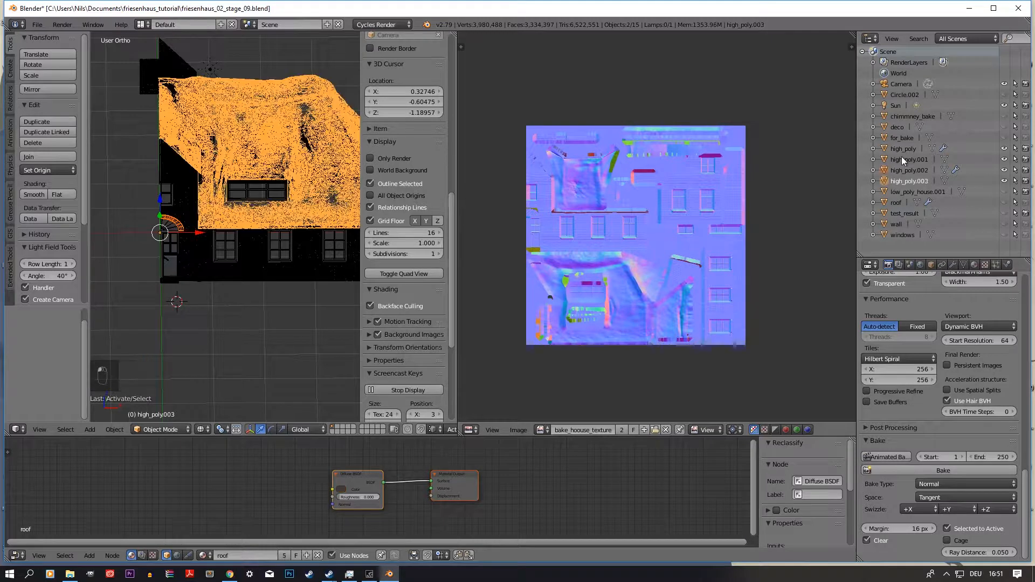
{"action": "left_click", "coordinate": [902, 159], "text": "ctrl"}
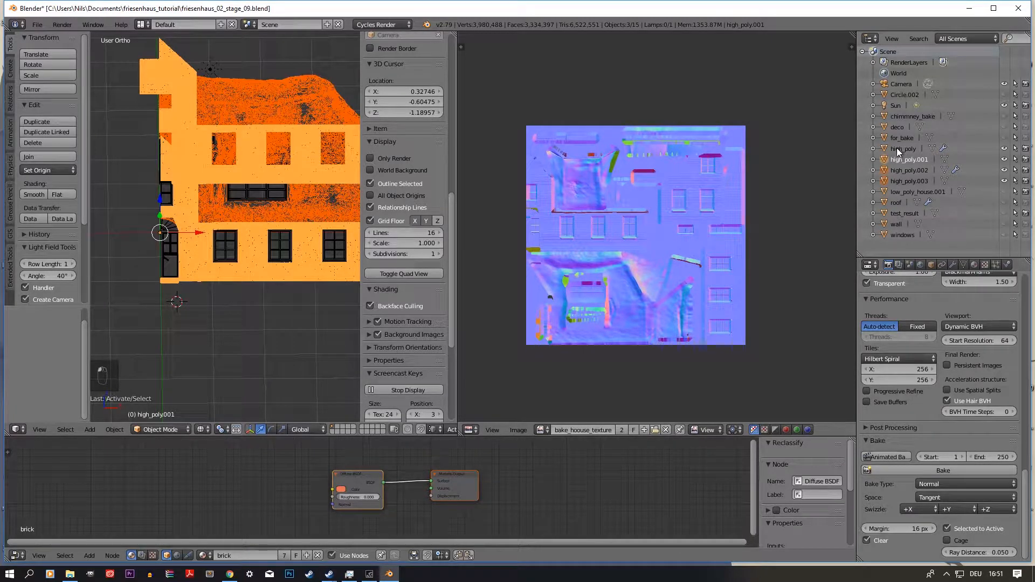
{"action": "left_click", "coordinate": [897, 148], "text": "ctrl"}
{"action": "middle_click_drag", "start_coordinate": [234, 276], "coordinate": [308, 241]}
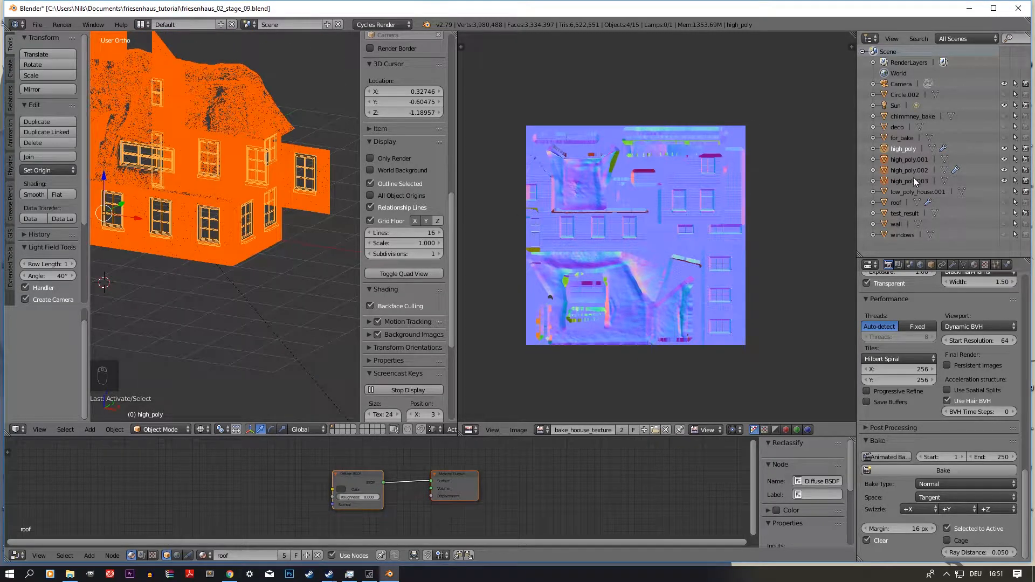
{"action": "left_click", "coordinate": [910, 193], "text": "ctrl"}
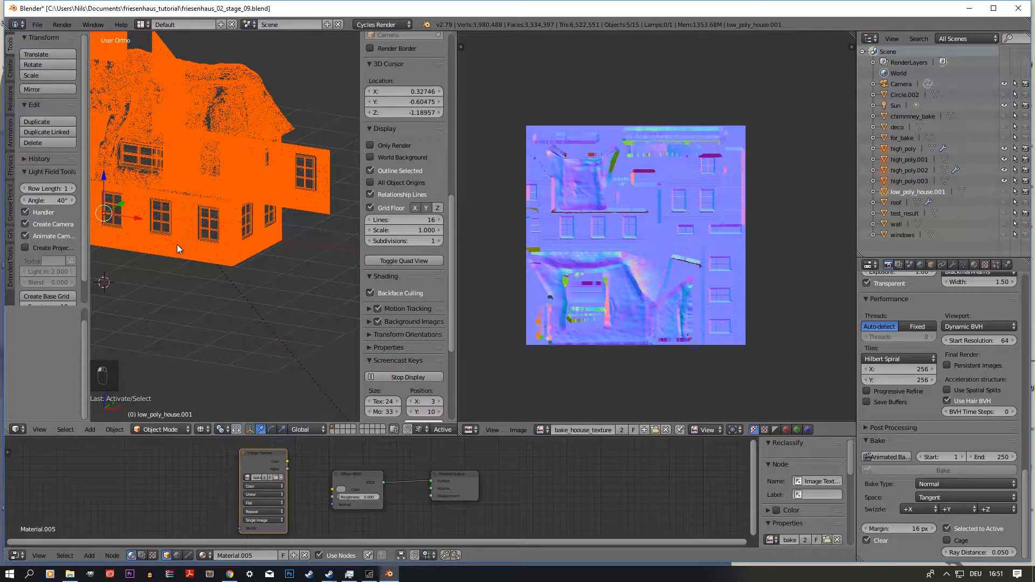
{"action": "left_click", "coordinate": [1003, 192]}
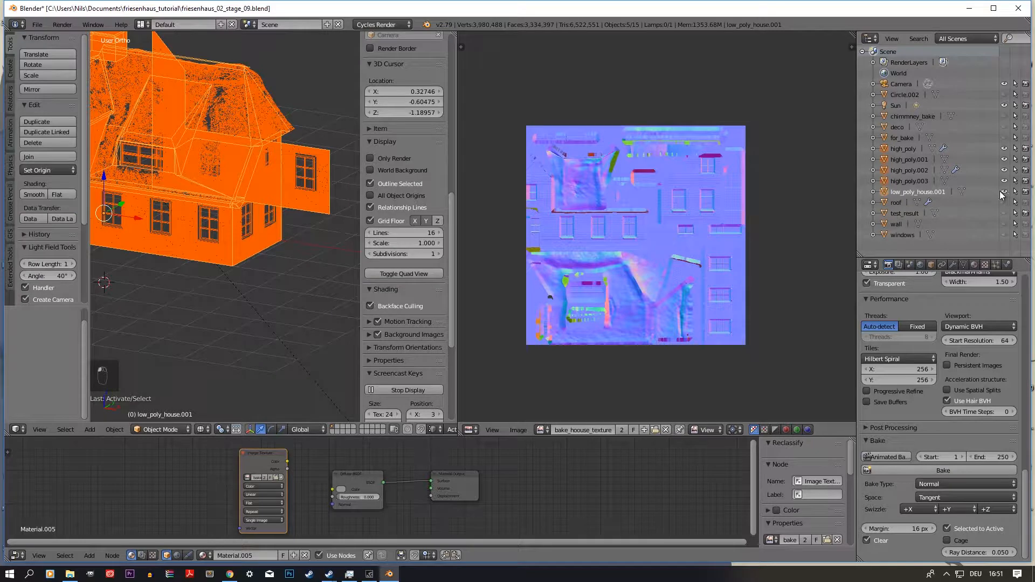
{"action": "middle_click_drag", "start_coordinate": [183, 219], "coordinate": [231, 222]}
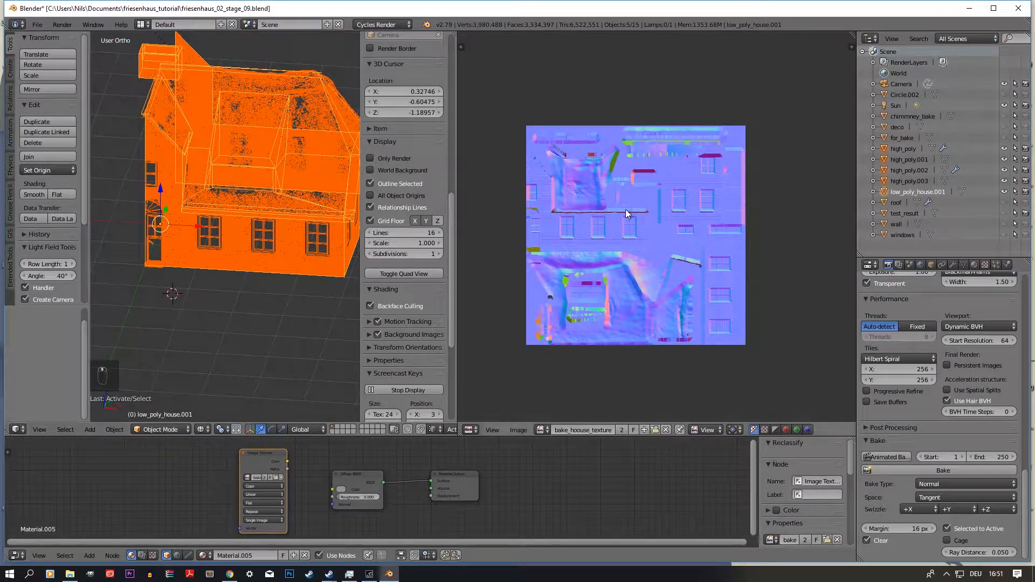
{"action": "scroll", "coordinate": [253, 261], "scroll_direction": "down", "scroll_amount": 2}
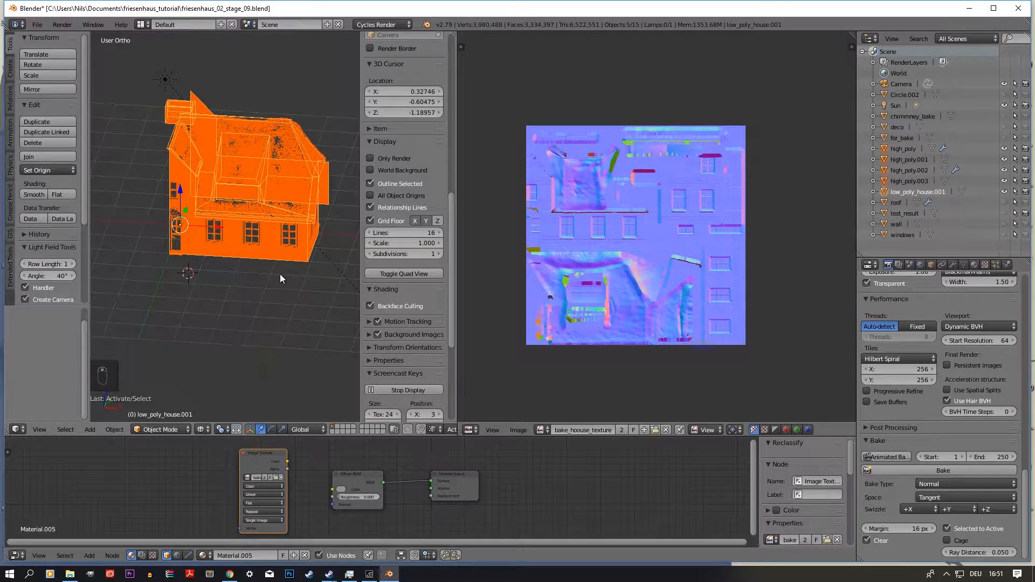
- Set the bake type to Diffuse with only the Color contribution and bake the selected high-poly parts onto the low-poly house
{"action": "left_click", "coordinate": [943, 483]}
{"action": "left_click", "coordinate": [941, 389]}
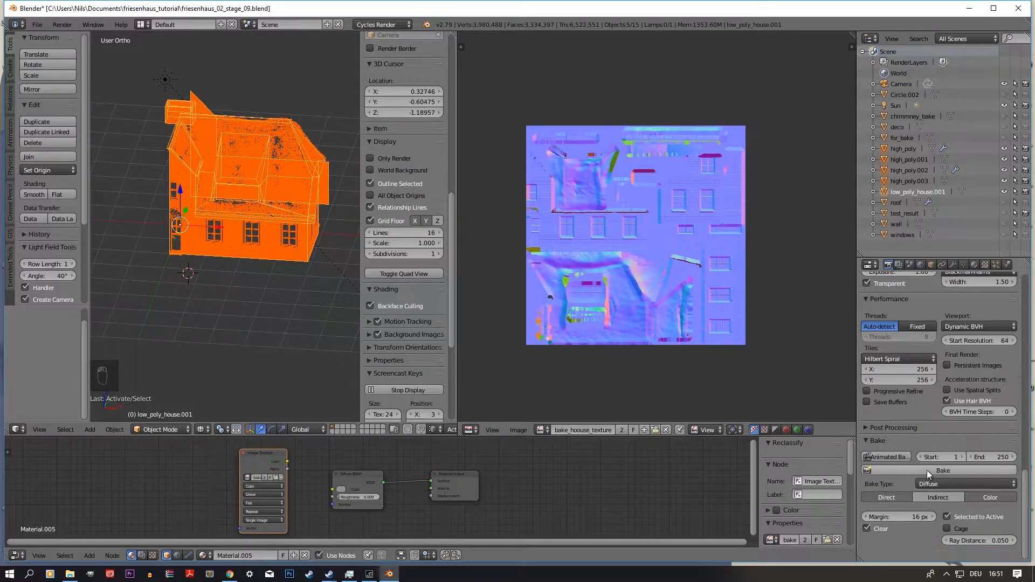
{"action": "left_click", "coordinate": [946, 516]}
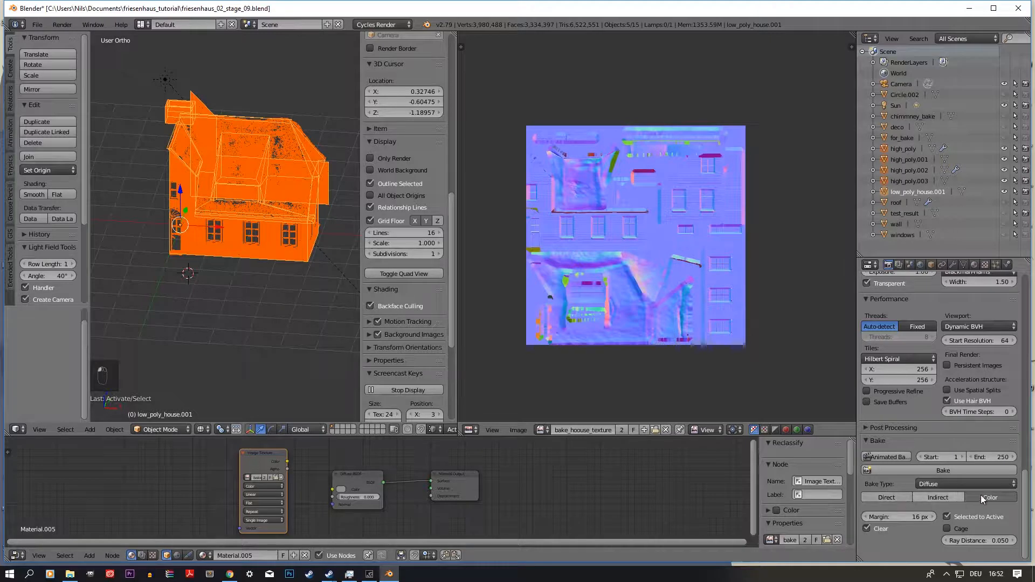
{"action": "left_click", "coordinate": [953, 469]}
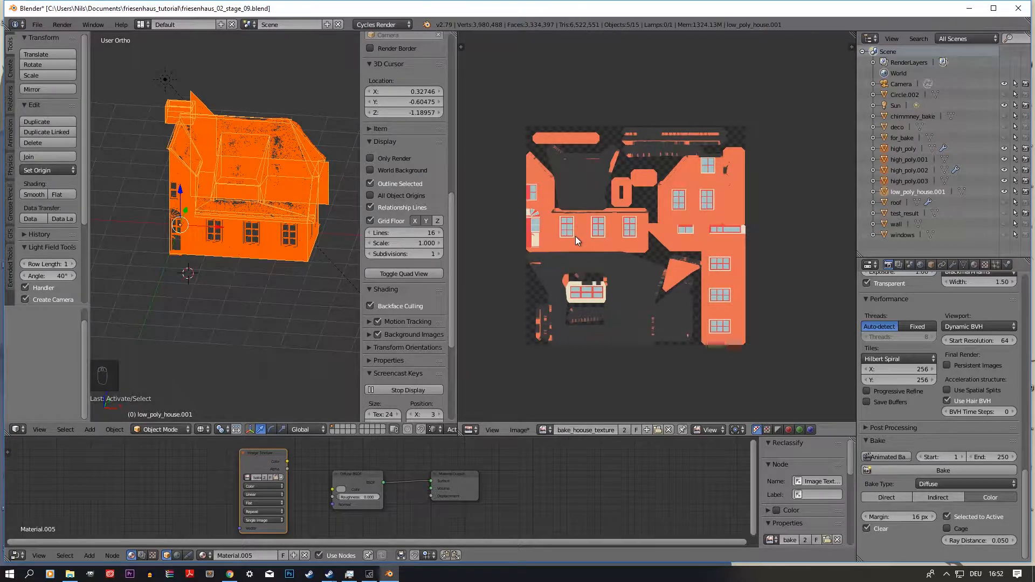
- Inspect the baked colour map around the front wall, the door and the dormer window
{"action": "scroll", "coordinate": [617, 270], "scroll_direction": "up", "scroll_amount": 6}
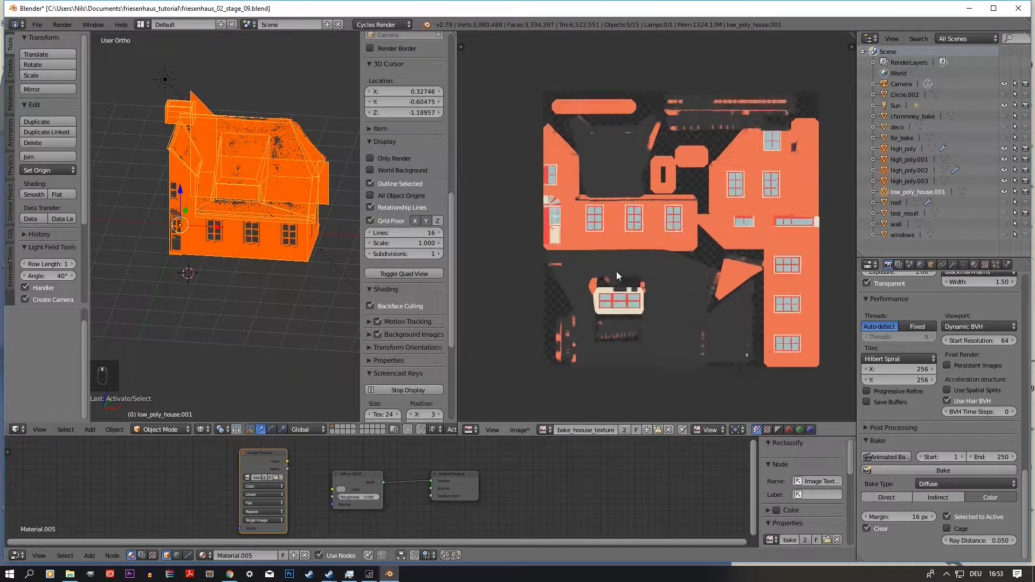
{"action": "scroll", "coordinate": [668, 280], "scroll_direction": "down", "scroll_amount": 3}
{"action": "middle_click_drag", "start_coordinate": [672, 213], "coordinate": [658, 301]}
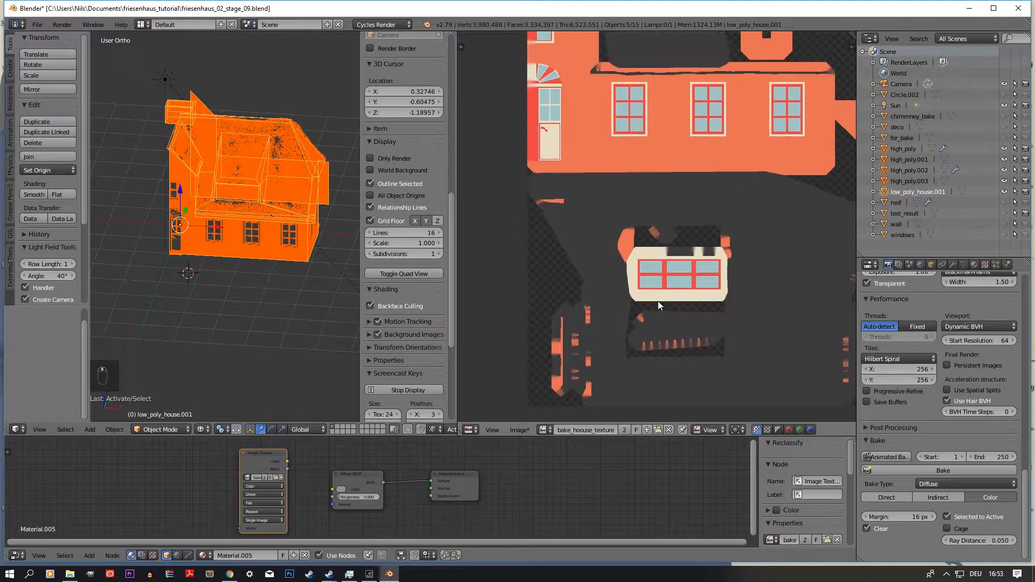
- Examine the baked colour map along the eaves strip above the front windows
{"action": "middle_click_drag", "start_coordinate": [634, 231], "coordinate": [644, 267]}
{"action": "middle_click_drag", "start_coordinate": [611, 205], "coordinate": [609, 286]}
{"action": "scroll", "coordinate": [708, 222], "scroll_direction": "up", "scroll_amount": 4}
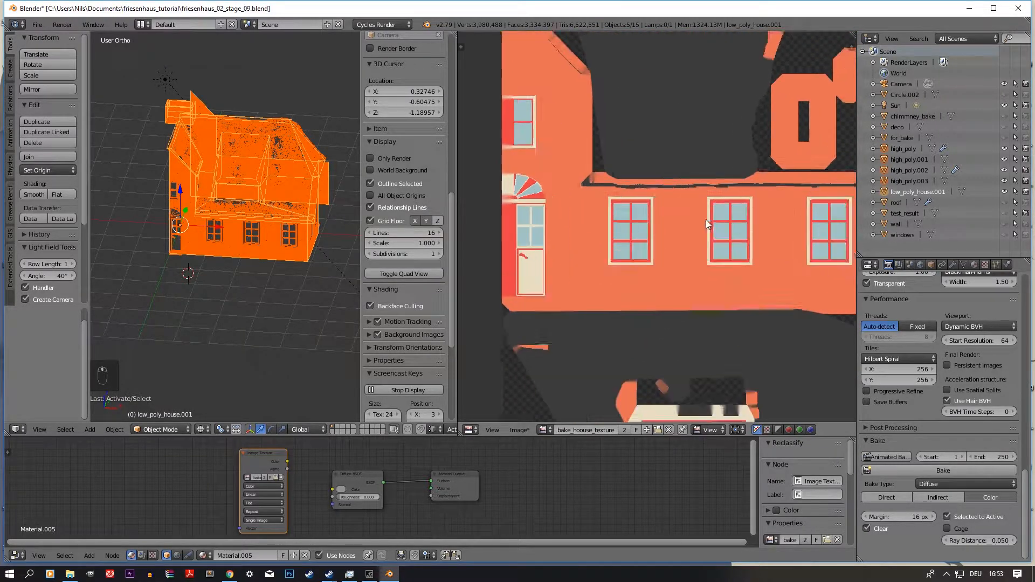
{"action": "middle_click_drag", "start_coordinate": [569, 214], "coordinate": [672, 267]}
{"action": "scroll", "coordinate": [668, 249], "scroll_direction": "down", "scroll_amount": 2}
{"action": "scroll", "coordinate": [653, 271], "scroll_direction": "up", "scroll_amount": 3}
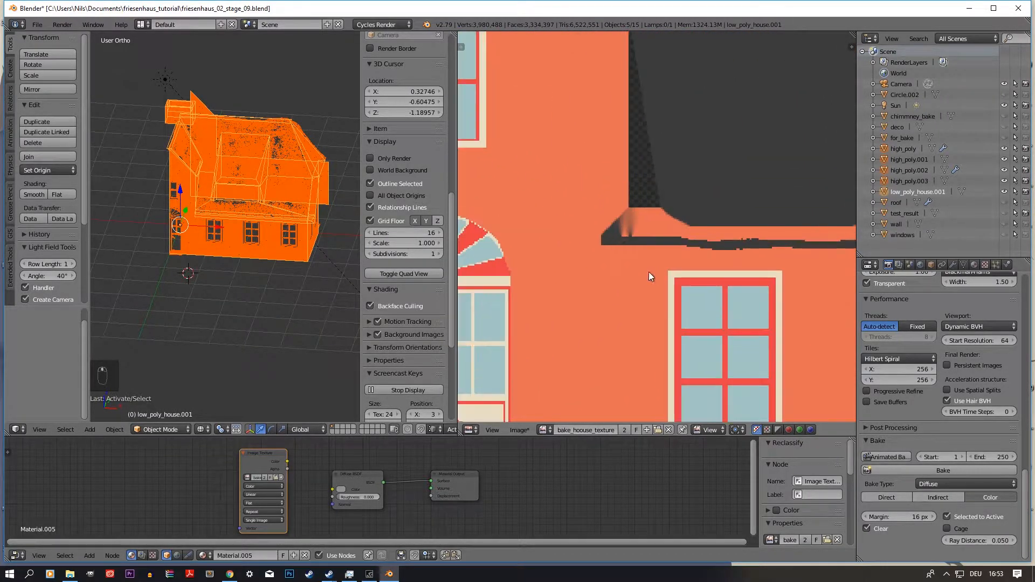
{"action": "middle_click_drag", "start_coordinate": [831, 242], "coordinate": [655, 242]}
{"action": "middle_click_drag", "start_coordinate": [765, 236], "coordinate": [558, 254]}
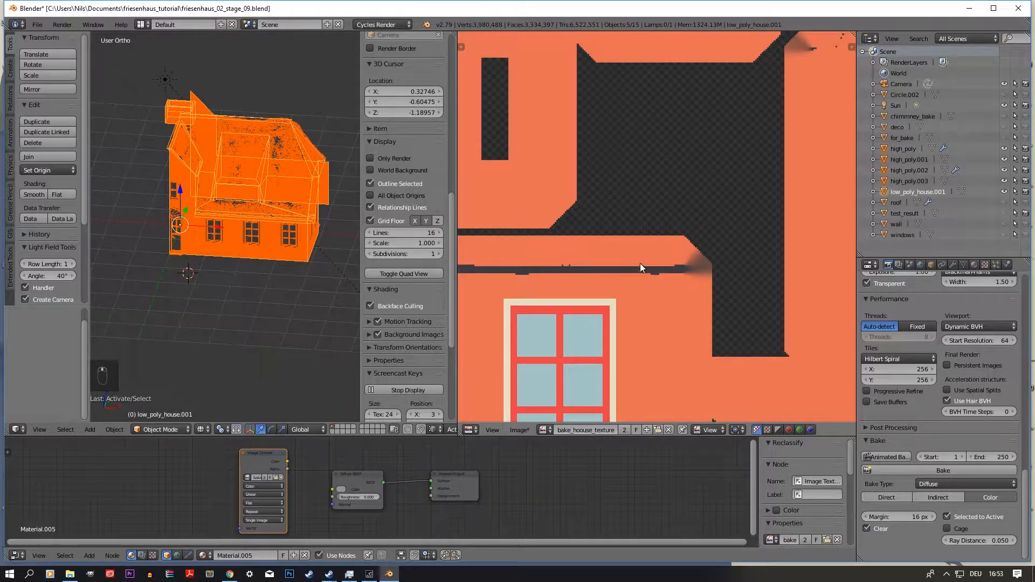
{"action": "scroll", "coordinate": [595, 261], "scroll_direction": "down", "scroll_amount": 4}
{"action": "scroll", "coordinate": [648, 245], "scroll_direction": "down", "scroll_amount": 3}
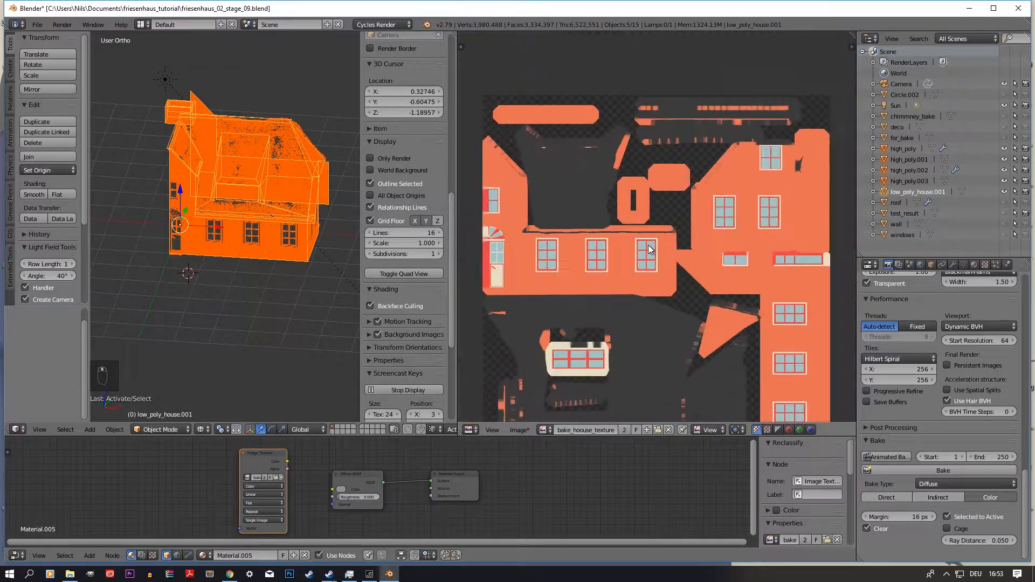
- Examine the baked colour map on the gable wall and its chimney section for dark artefacts
{"action": "scroll", "coordinate": [648, 245], "scroll_direction": "down", "scroll_amount": 2}
{"action": "middle_click_drag", "start_coordinate": [674, 239], "coordinate": [577, 236]}
{"action": "scroll", "coordinate": [580, 232], "scroll_direction": "up", "scroll_amount": 5}
{"action": "middle_click_drag", "start_coordinate": [624, 181], "coordinate": [644, 277]}
{"action": "scroll", "coordinate": [600, 285], "scroll_direction": "up", "scroll_amount": 4}
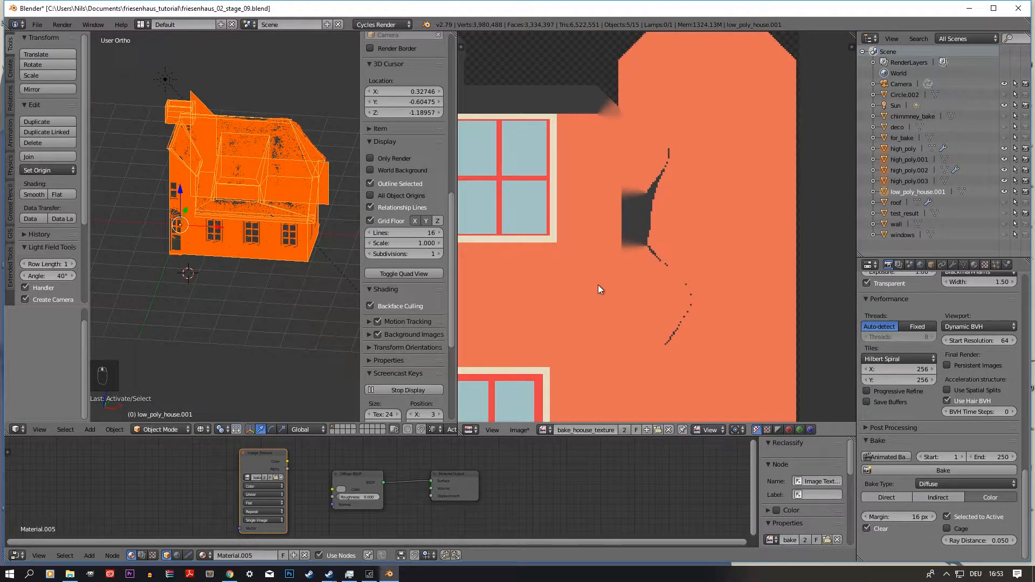
{"action": "scroll", "coordinate": [597, 287], "scroll_direction": "down", "scroll_amount": 3}
{"action": "middle_click_drag", "start_coordinate": [592, 313], "coordinate": [700, 138]}
{"action": "scroll", "coordinate": [665, 192], "scroll_direction": "down", "scroll_amount": 4}
{"action": "middle_click_drag", "start_coordinate": [577, 268], "coordinate": [652, 241]}
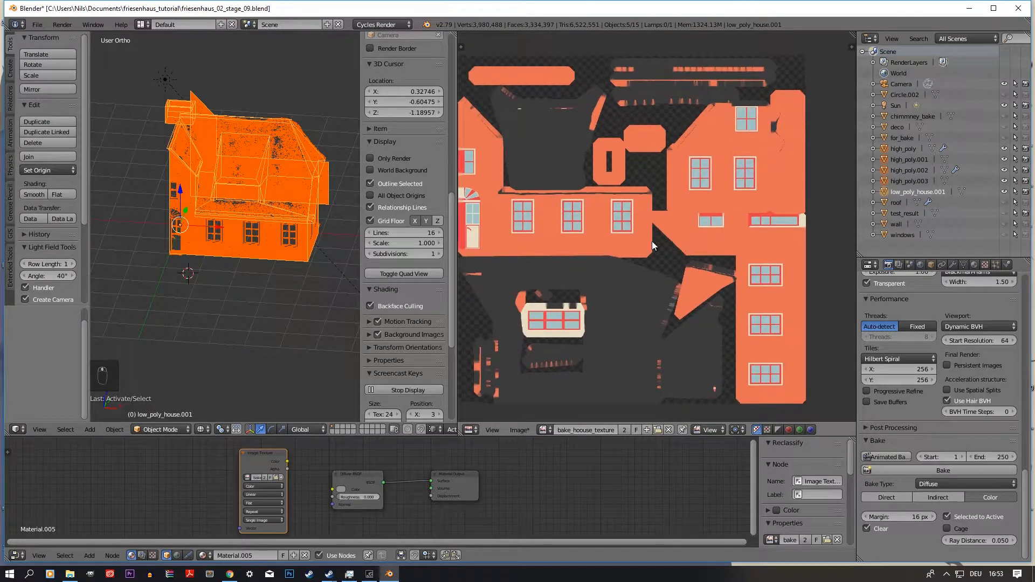
- Examine the baked door handle, the arched window above the door and the side wall windows up close
{"action": "scroll", "coordinate": [651, 241], "scroll_direction": "up", "scroll_amount": 8}
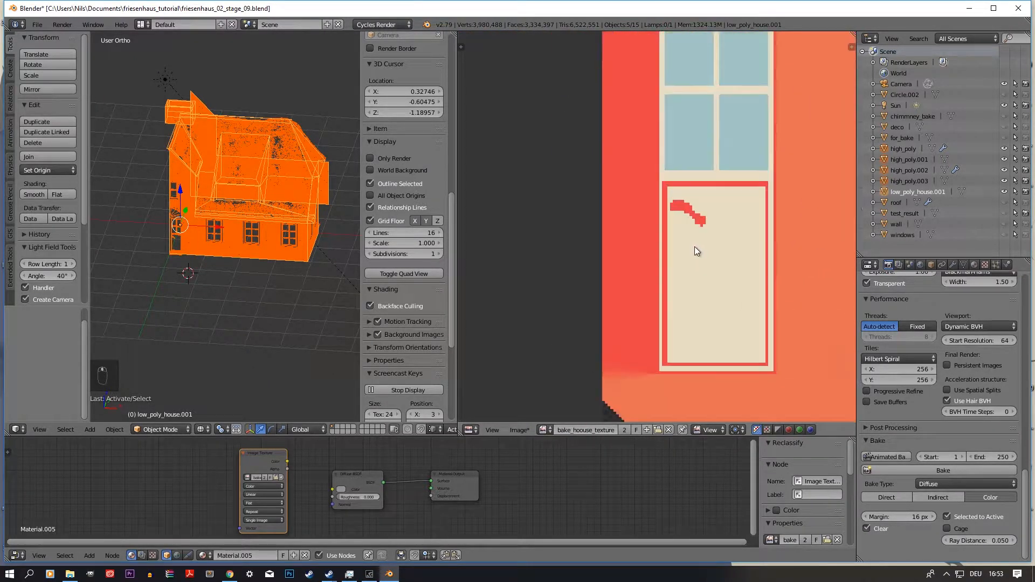
{"action": "scroll", "coordinate": [648, 298], "scroll_direction": "down", "scroll_amount": 4}
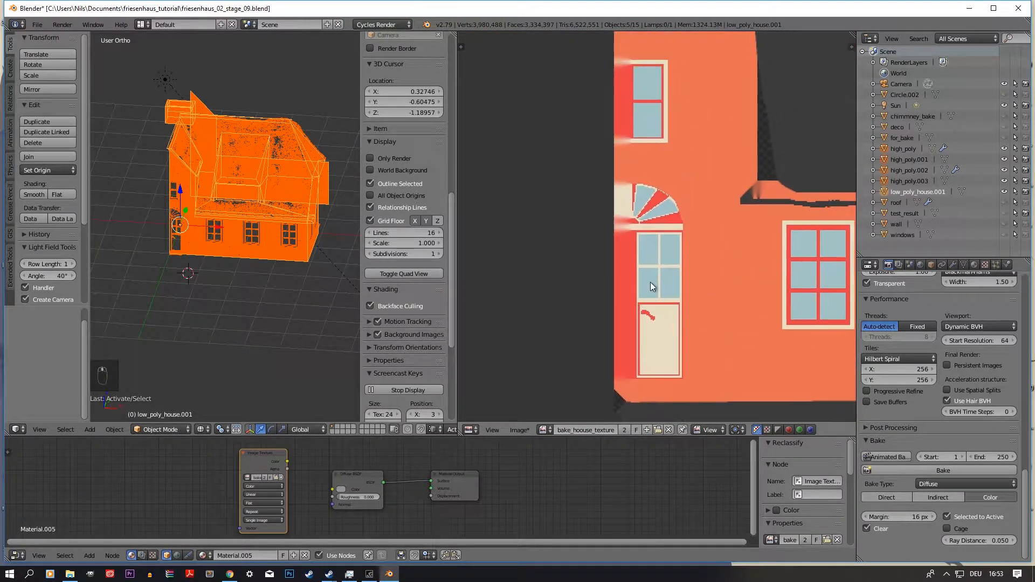
{"action": "scroll", "coordinate": [659, 267], "scroll_direction": "up", "scroll_amount": 6}
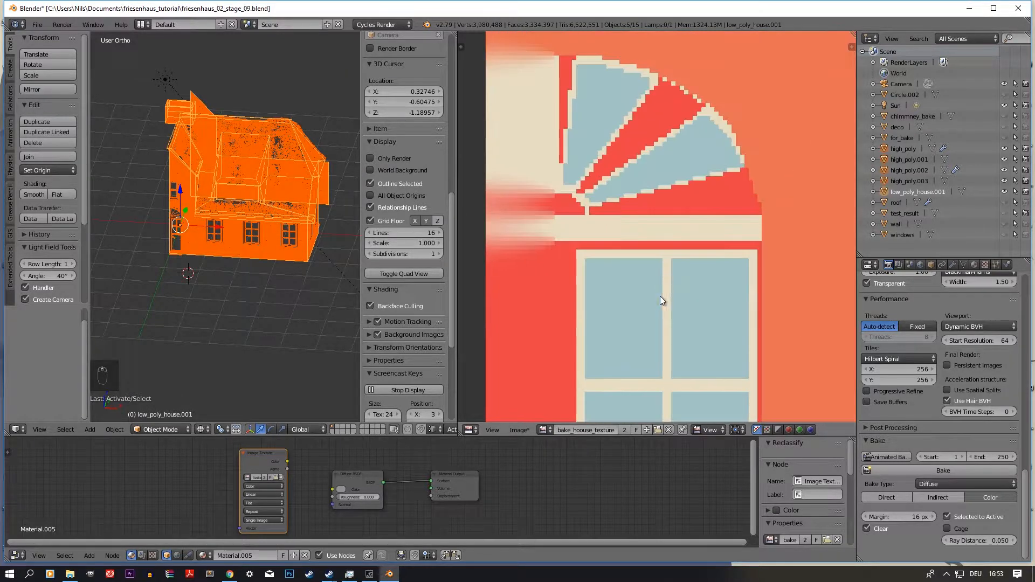
{"action": "scroll", "coordinate": [655, 258], "scroll_direction": "down", "scroll_amount": 4}
{"action": "scroll", "coordinate": [658, 156], "scroll_direction": "up", "scroll_amount": 5}
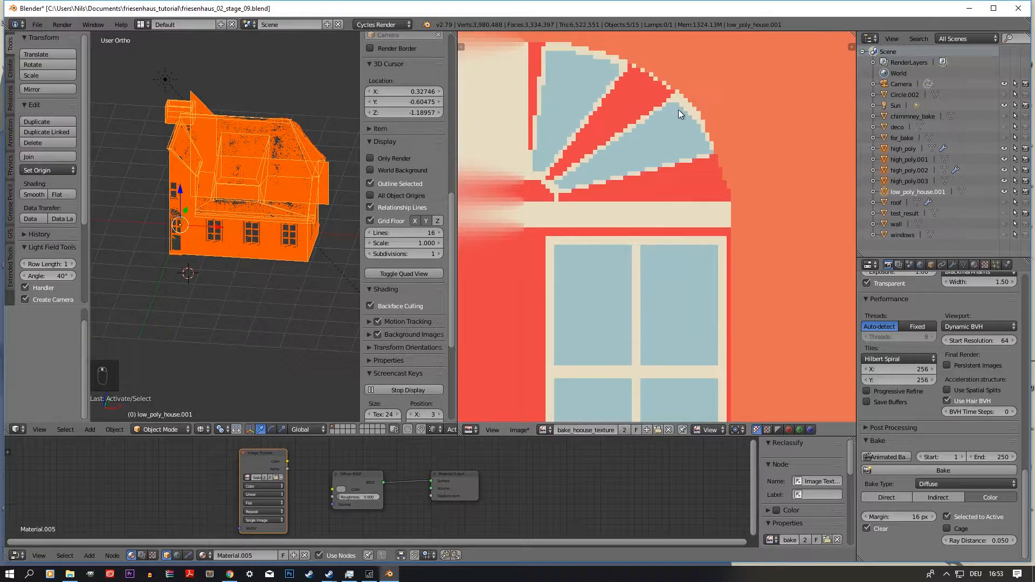
{"action": "scroll", "coordinate": [701, 178], "scroll_direction": "down", "scroll_amount": 7}
{"action": "scroll", "coordinate": [607, 235], "scroll_direction": "down", "scroll_amount": 5}
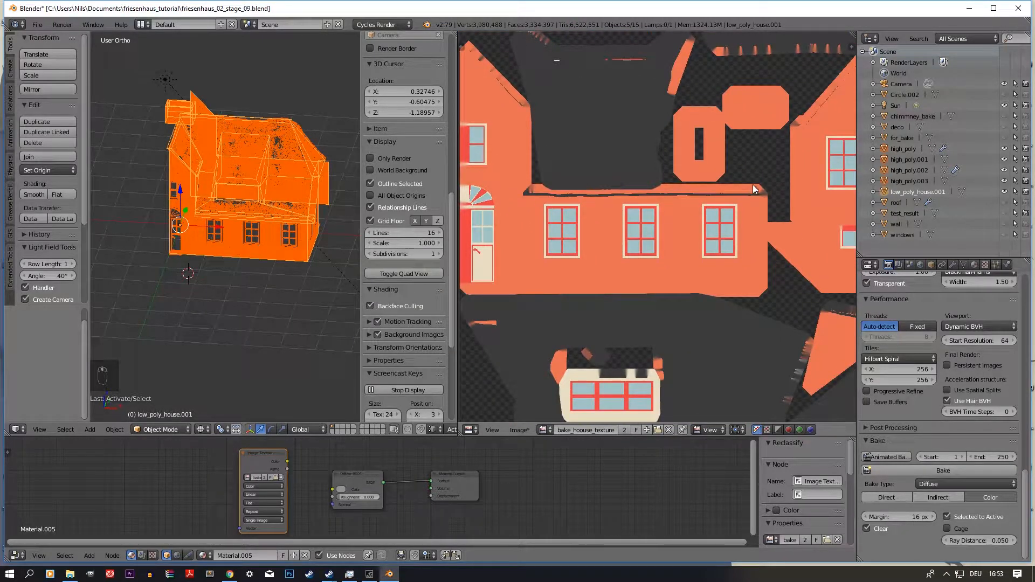
{"action": "middle_click_drag", "start_coordinate": [742, 275], "coordinate": [672, 225]}
{"action": "scroll", "coordinate": [672, 224], "scroll_direction": "up", "scroll_amount": 5}
{"action": "middle_click_drag", "start_coordinate": [697, 54], "coordinate": [678, 162]}
{"action": "scroll", "coordinate": [678, 162], "scroll_direction": "down", "scroll_amount": 3}
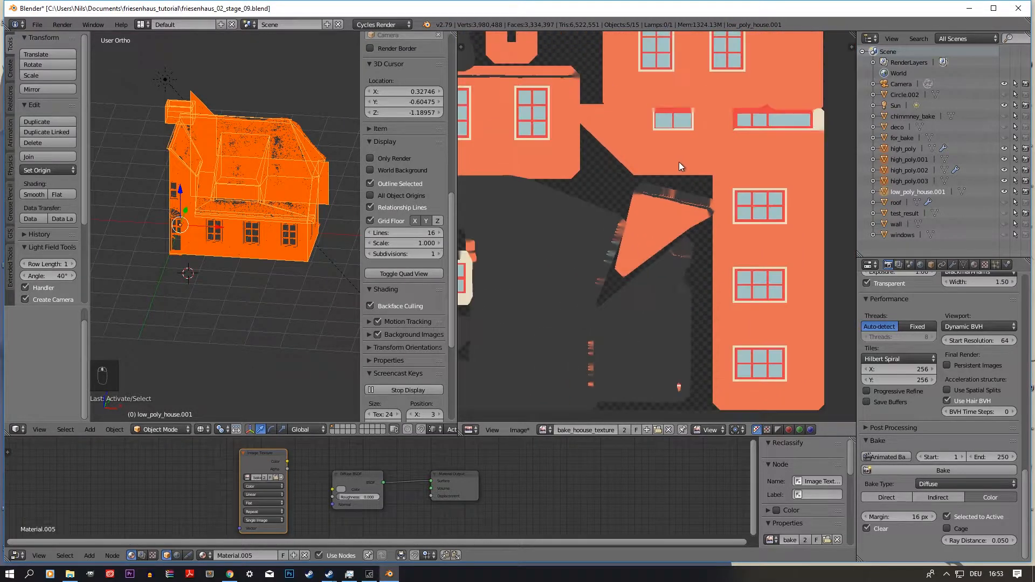
- Set the bake ray distance to 0.004 and bake the diffuse colour map again
{"action": "left_click", "coordinate": [982, 540]}
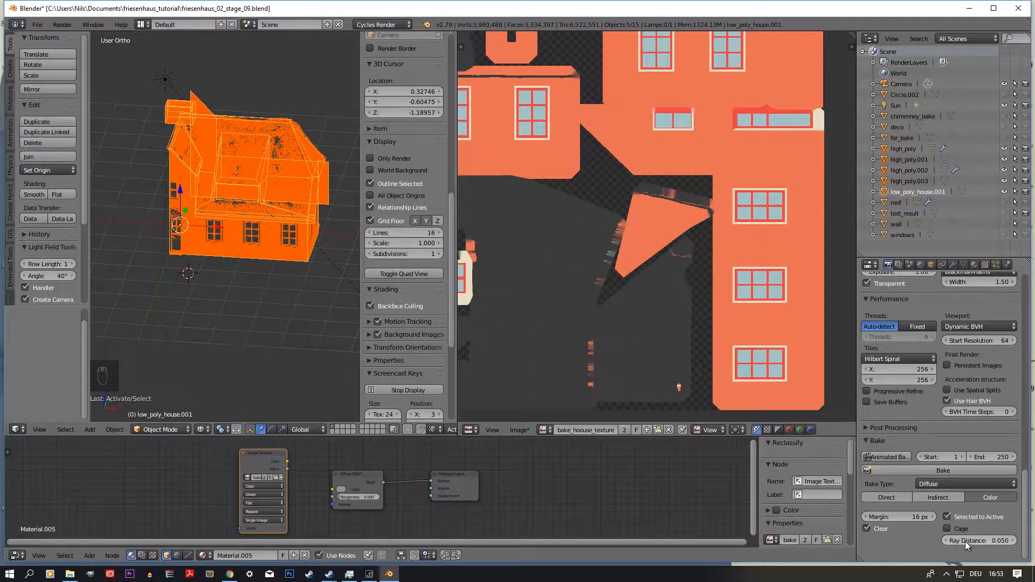
{"action": "left_click", "coordinate": [975, 540]}
{"action": "type", "text": "4"}
{"action": "key", "text": "Return"}
{"action": "left_click", "coordinate": [950, 471]}
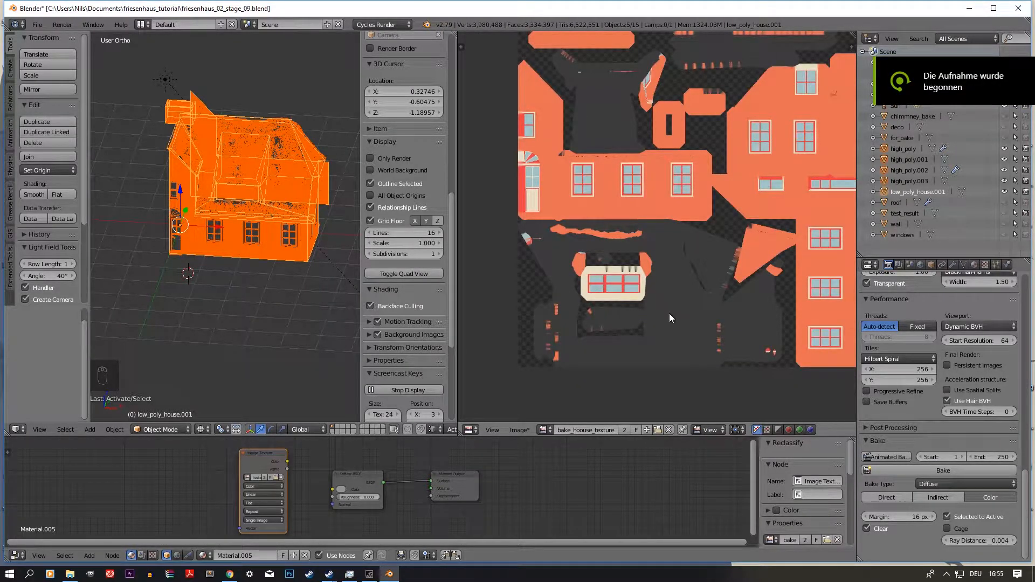
- Save the rebaked colour map as a Targa image, overwriting house_tutorial_mat_id.tga in the video_house folder
{"action": "middle_click_drag", "start_coordinate": [669, 312], "coordinate": [607, 379]}
{"action": "middle_click_drag", "start_coordinate": [684, 335], "coordinate": [676, 222]}
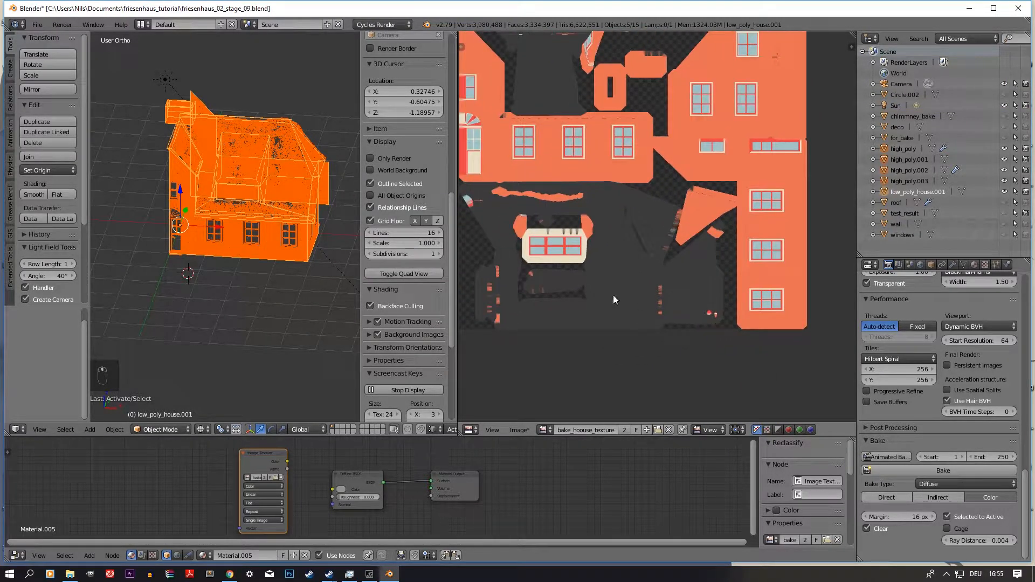
{"action": "middle_click_drag", "start_coordinate": [613, 296], "coordinate": [687, 260]}
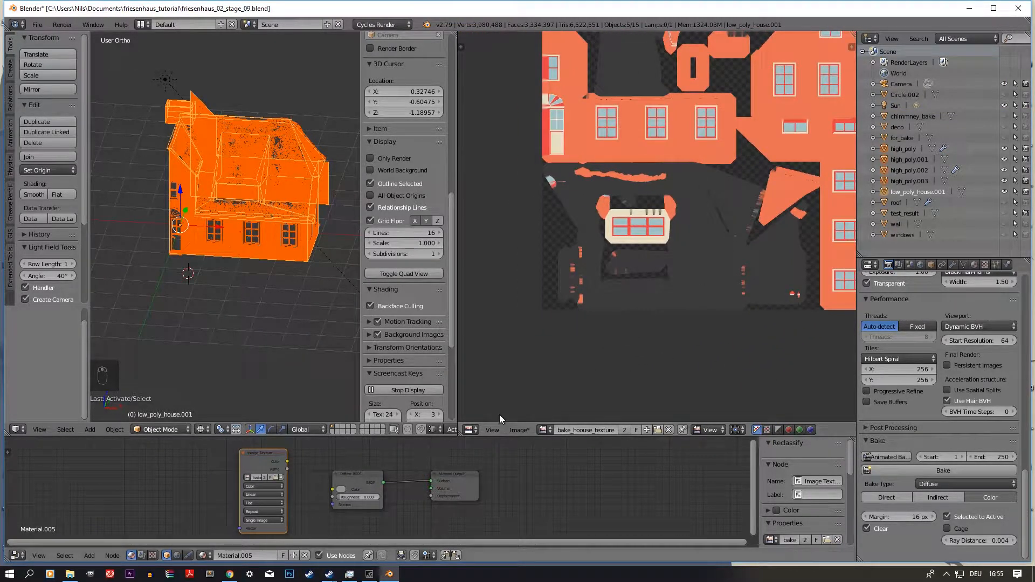
{"action": "left_click", "coordinate": [520, 430]}
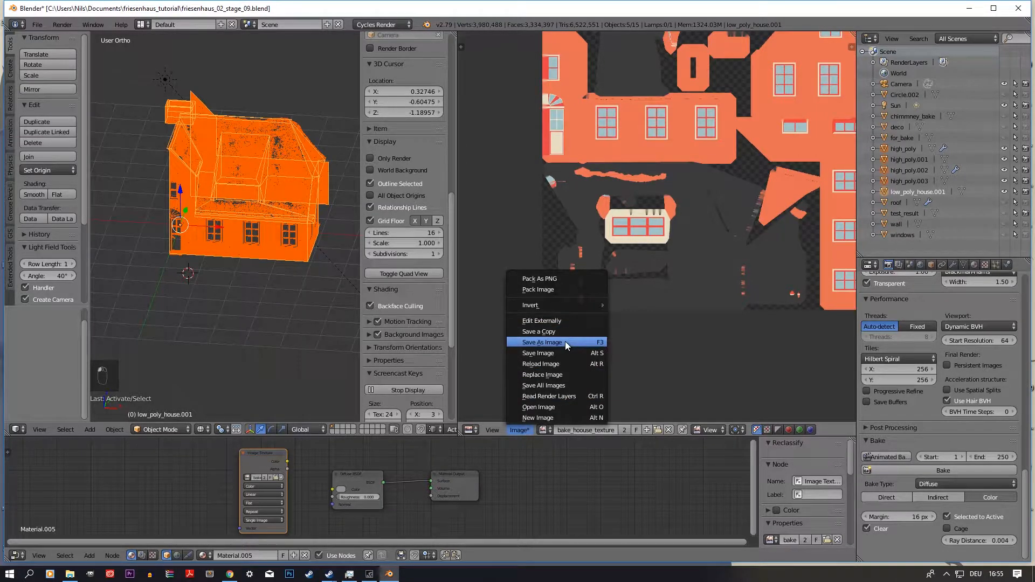
{"action": "left_click", "coordinate": [565, 341]}
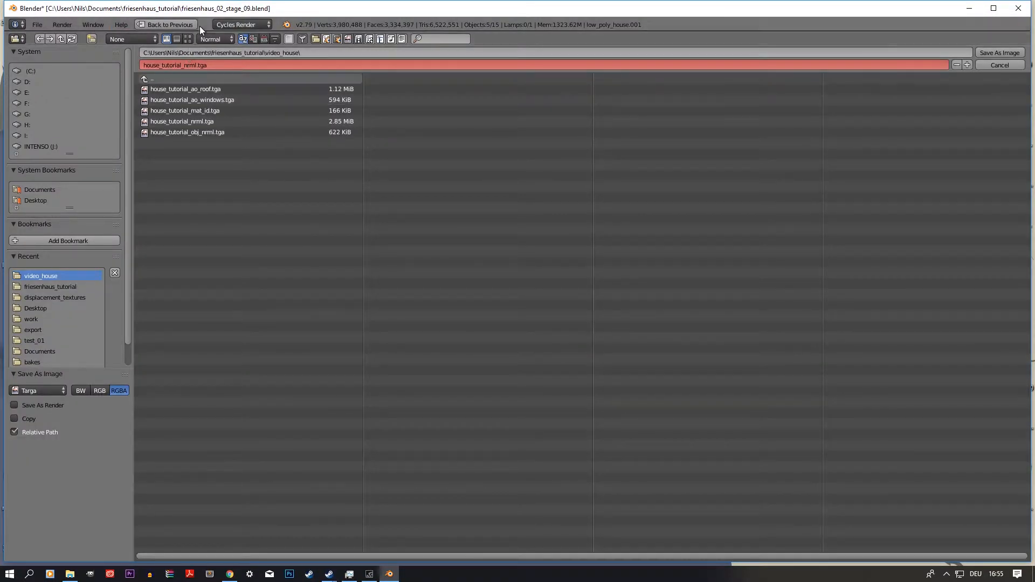
{"action": "left_click", "coordinate": [217, 115]}
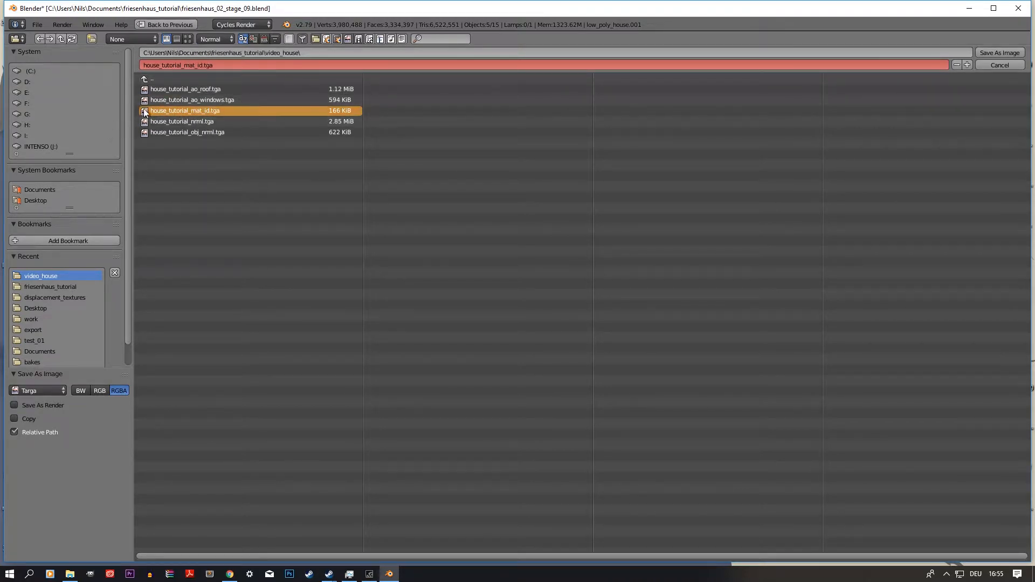
{"action": "left_click", "coordinate": [1003, 54]}
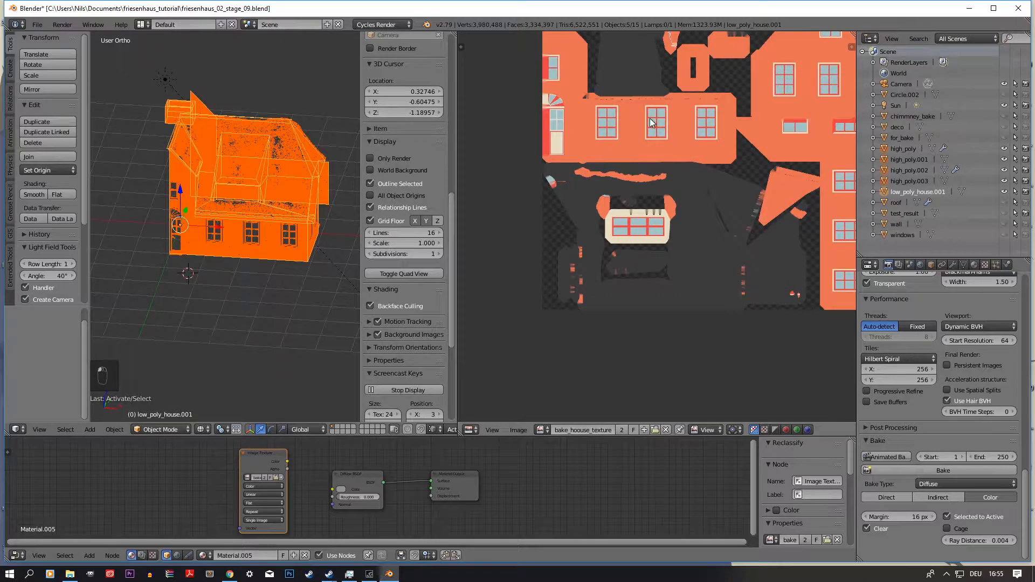
- Examine the rebaked colour map across the front wall, the gable wall and the side wall windows
{"action": "middle_click_drag", "start_coordinate": [653, 124], "coordinate": [607, 238]}
{"action": "middle_click_drag", "start_coordinate": [664, 285], "coordinate": [607, 230]}
{"action": "scroll", "coordinate": [571, 226], "scroll_direction": "down", "scroll_amount": 2}
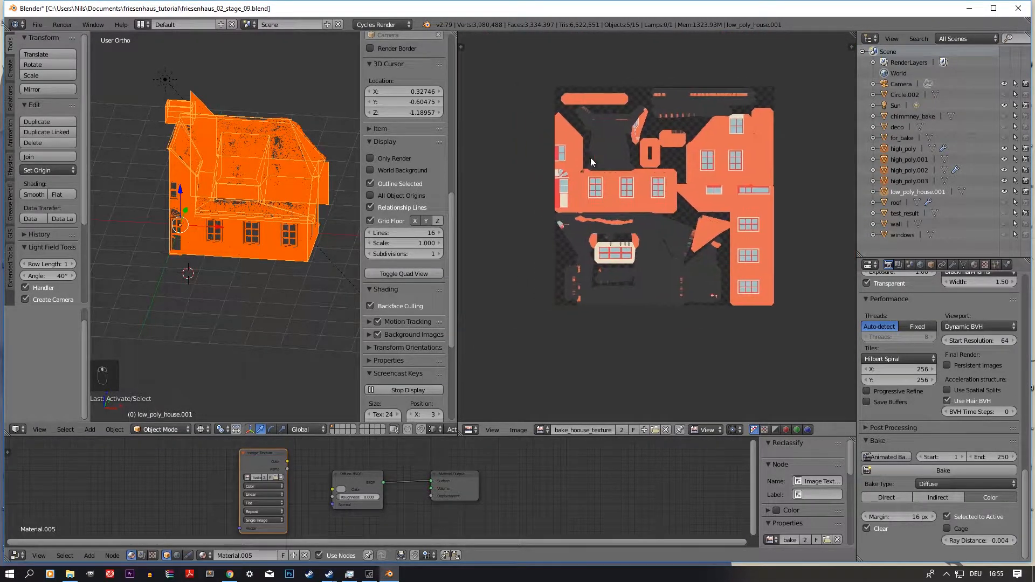
{"action": "scroll", "coordinate": [670, 178], "scroll_direction": "up", "scroll_amount": 5}
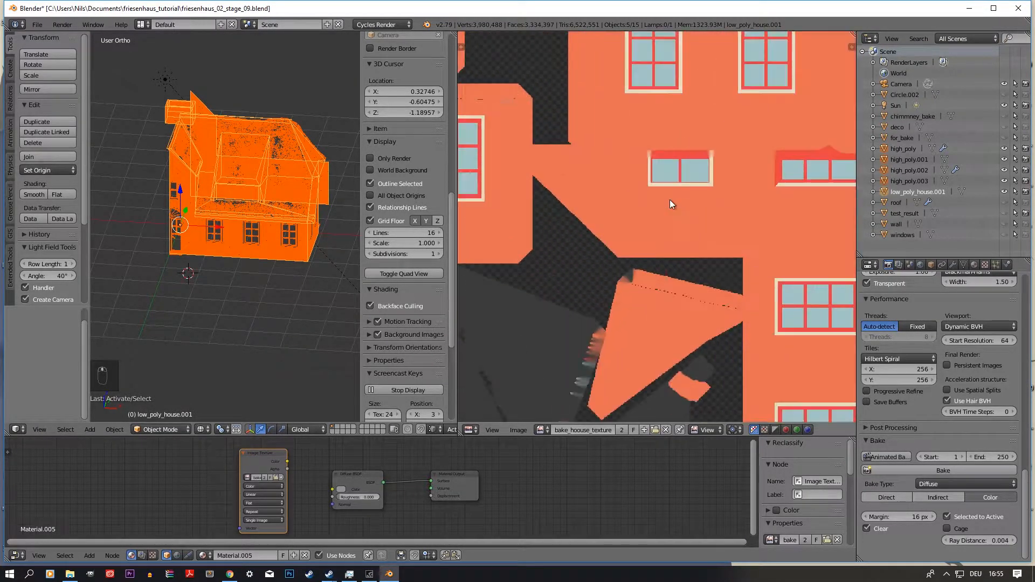
{"action": "scroll", "coordinate": [604, 205], "scroll_direction": "down", "scroll_amount": 3}
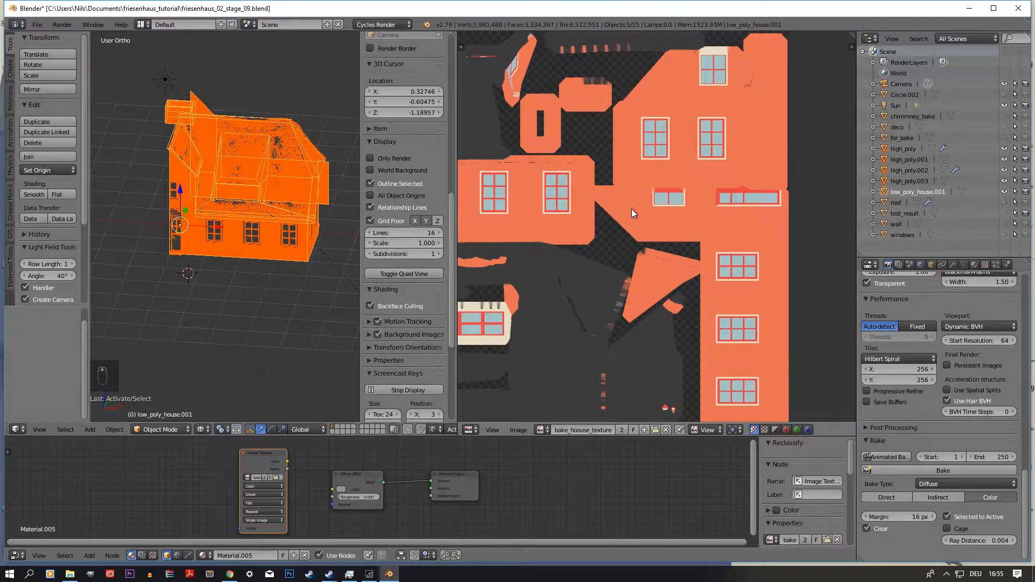
{"action": "middle_click_drag", "start_coordinate": [547, 230], "coordinate": [669, 221]}
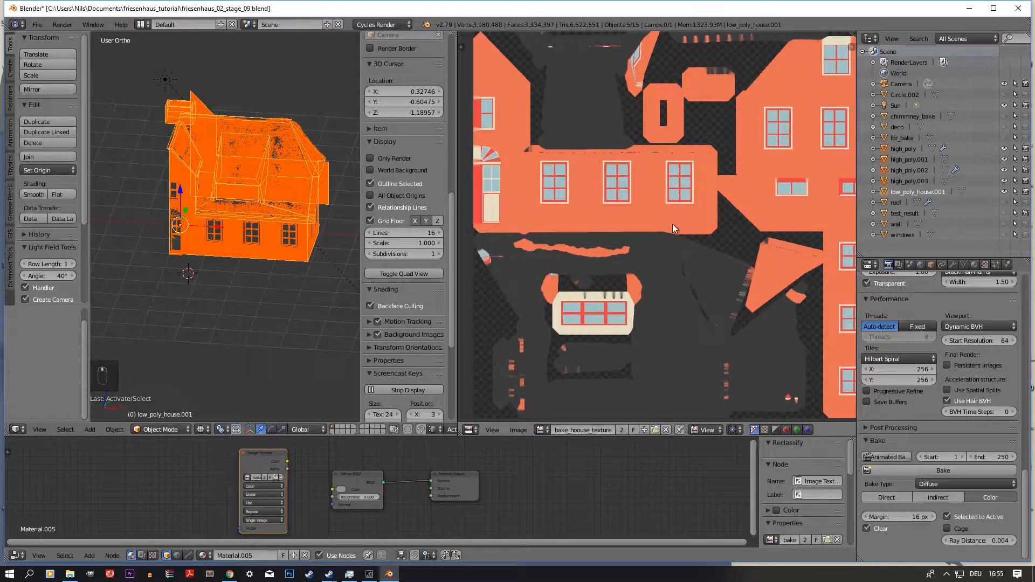
{"action": "scroll", "coordinate": [704, 264], "scroll_direction": "down", "scroll_amount": 4}
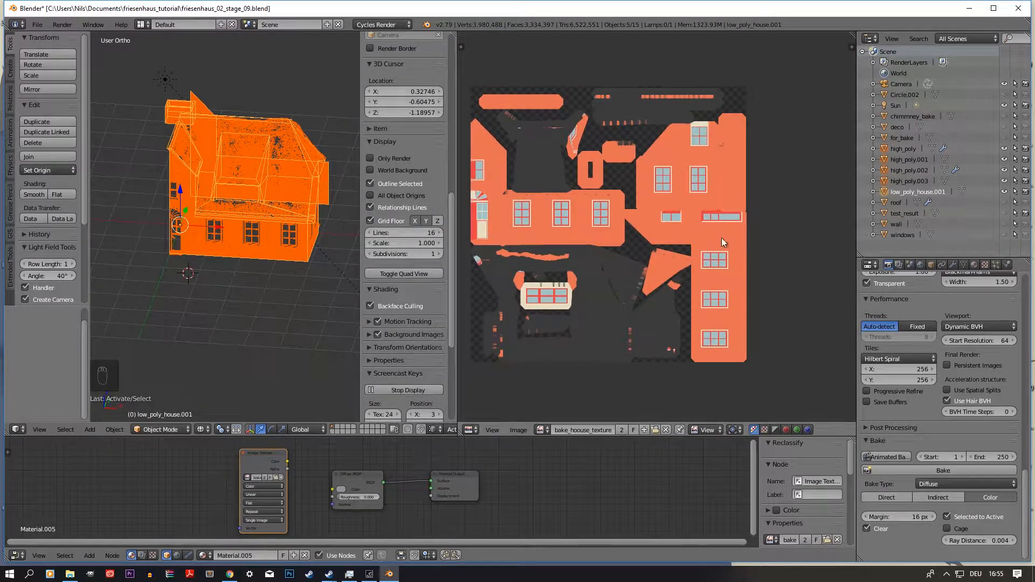
{"action": "scroll", "coordinate": [758, 247], "scroll_direction": "up", "scroll_amount": 4}
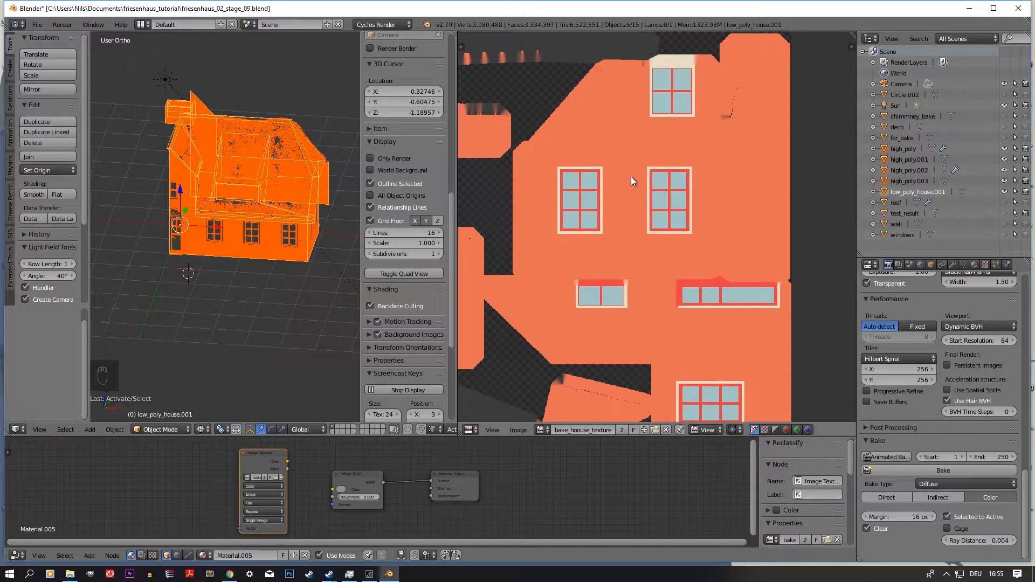
{"action": "scroll", "coordinate": [629, 176], "scroll_direction": "down", "scroll_amount": 4}
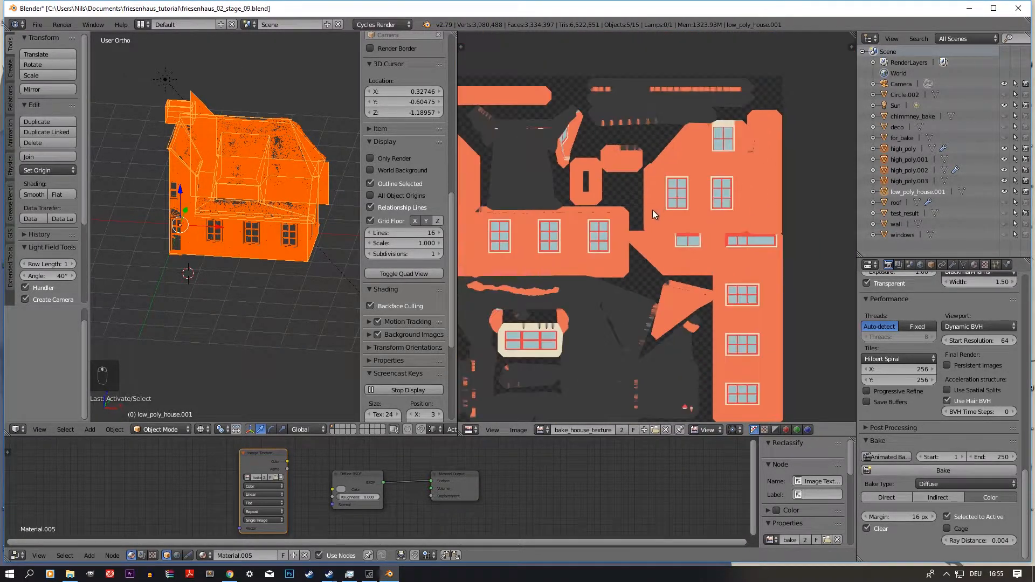
{"action": "scroll", "coordinate": [653, 214], "scroll_direction": "down", "scroll_amount": 2}
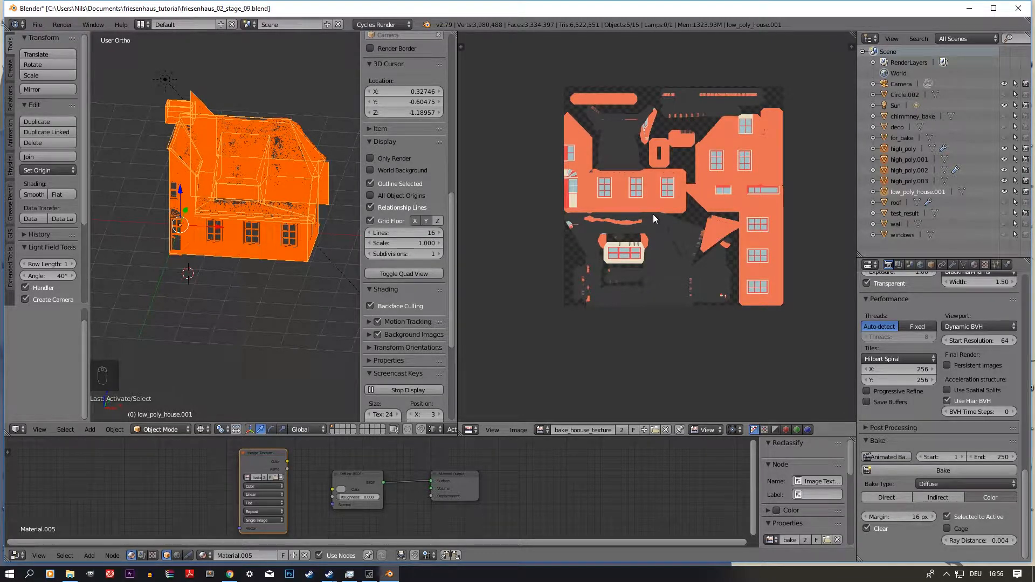
{"action": "middle_click_drag", "start_coordinate": [691, 209], "coordinate": [664, 232]}
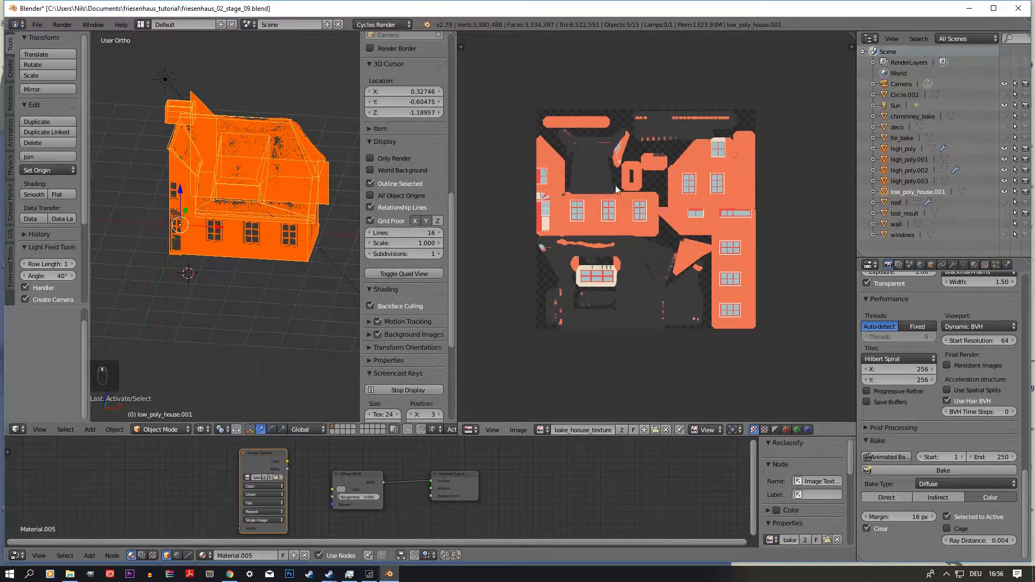
{"action": "scroll", "coordinate": [677, 249], "scroll_direction": "up", "scroll_amount": 3}
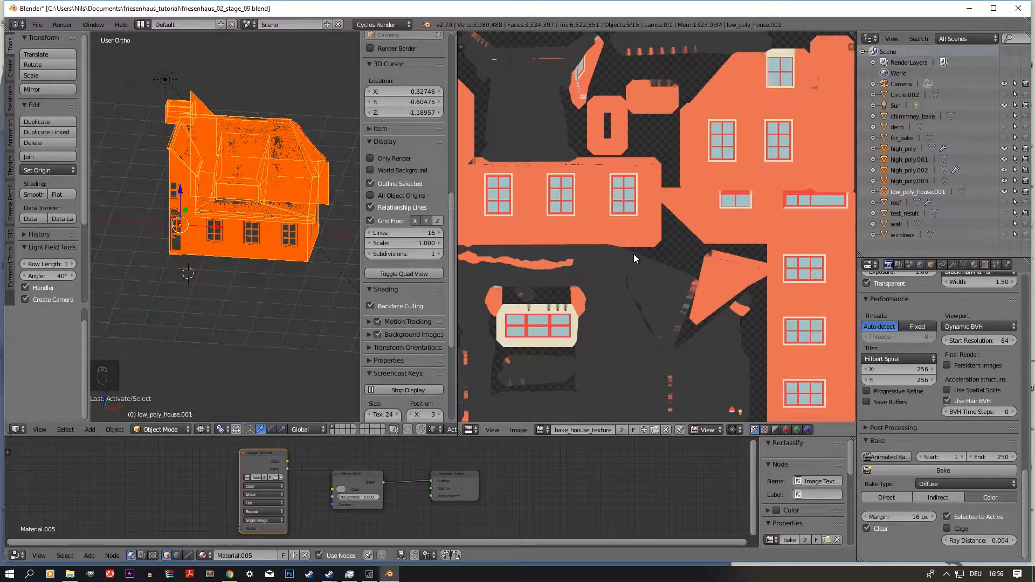
{"action": "scroll", "coordinate": [634, 256], "scroll_direction": "down", "scroll_amount": 3}
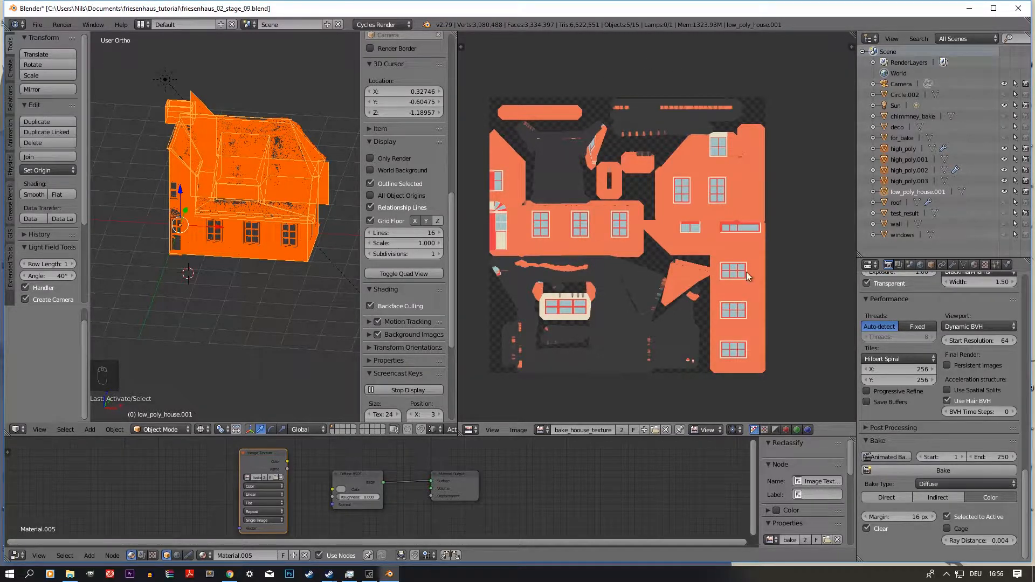
- Set the bake type to Normal in Object space and turn off baking from selected to active
{"action": "middle_click_drag", "start_coordinate": [251, 308], "coordinate": [234, 287]}
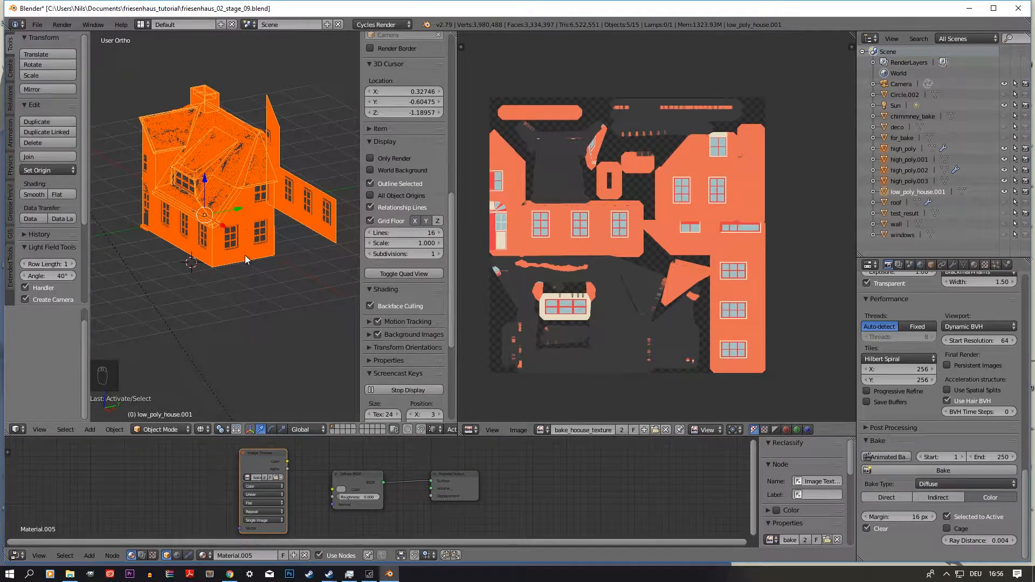
{"action": "middle_click_drag", "start_coordinate": [565, 274], "coordinate": [590, 238]}
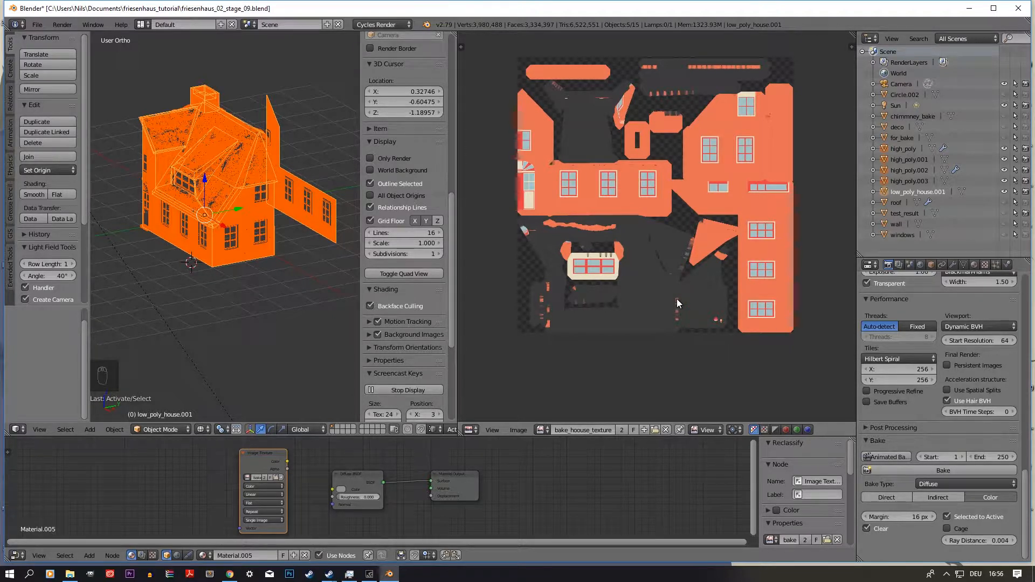
{"action": "middle_click_drag", "start_coordinate": [721, 310], "coordinate": [679, 285]}
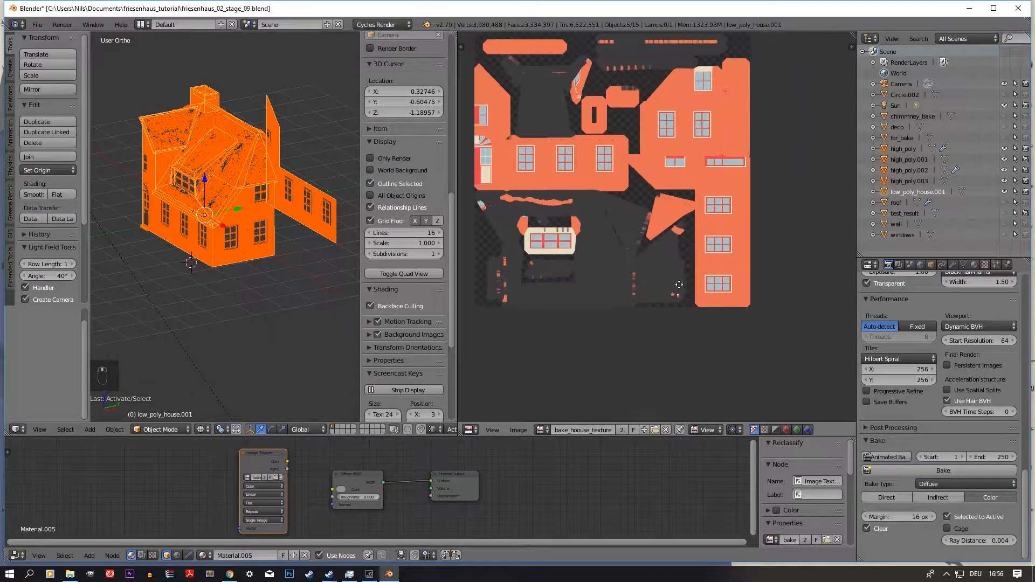
{"action": "left_click", "coordinate": [949, 486]}
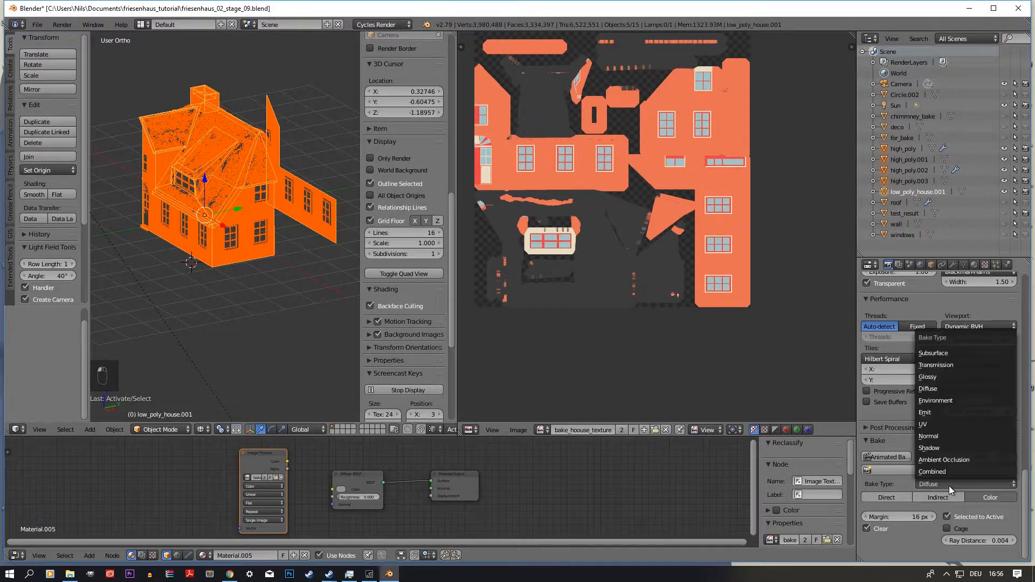
{"action": "left_click", "coordinate": [948, 434]}
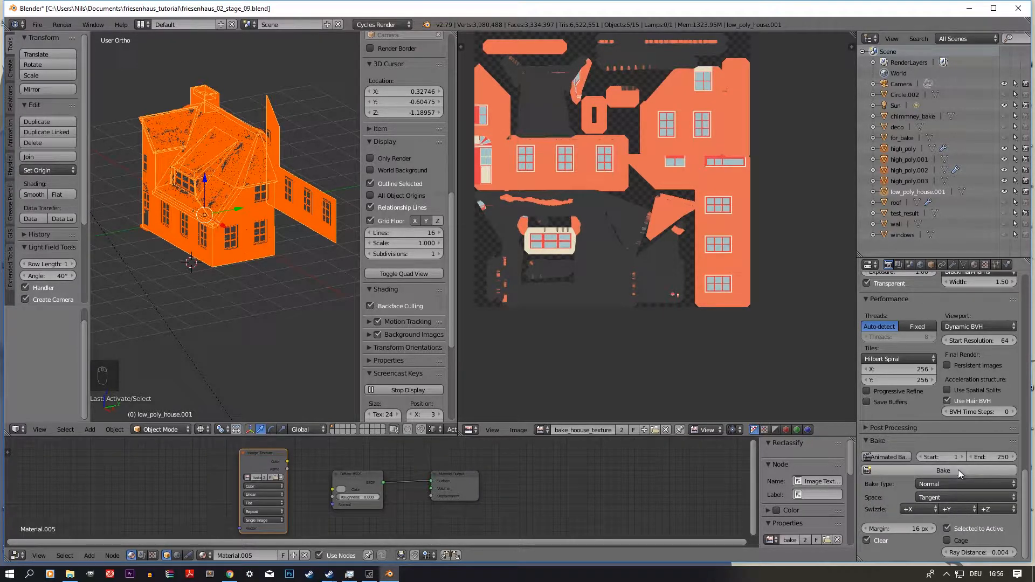
{"action": "left_click", "coordinate": [944, 498]}
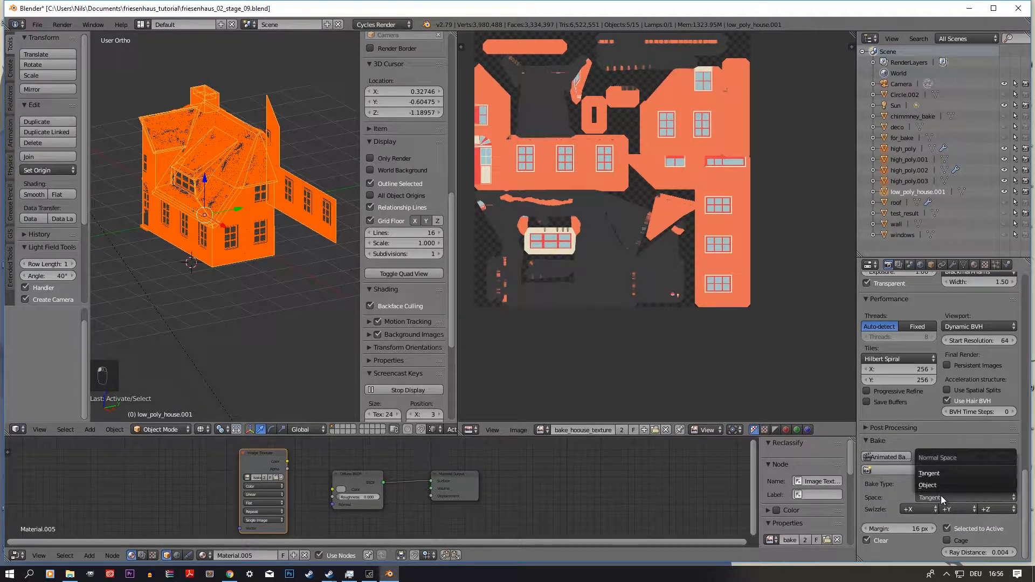
{"action": "left_click", "coordinate": [938, 487]}
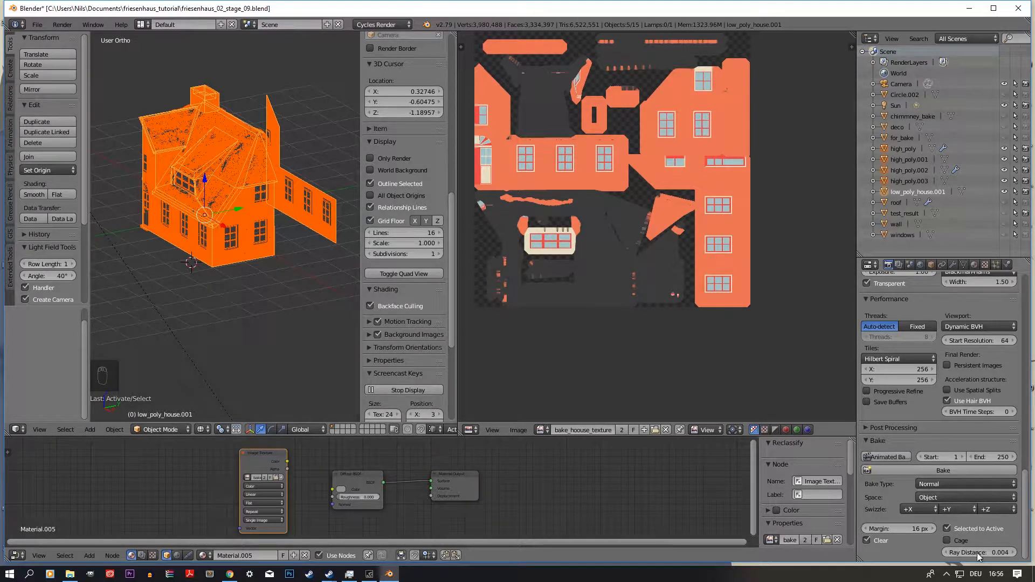
{"action": "left_click", "coordinate": [947, 529]}
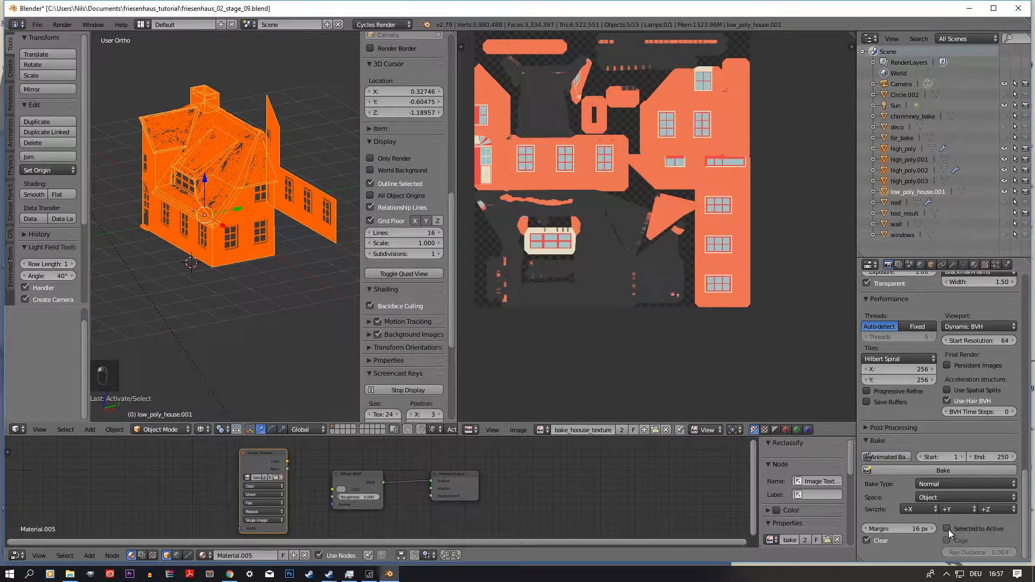
- Select only the low-poly house and check its full UV layout in Edit Mode with all faces selected
{"action": "right_click", "coordinate": [241, 267]}
{"action": "right_click", "coordinate": [240, 266]}
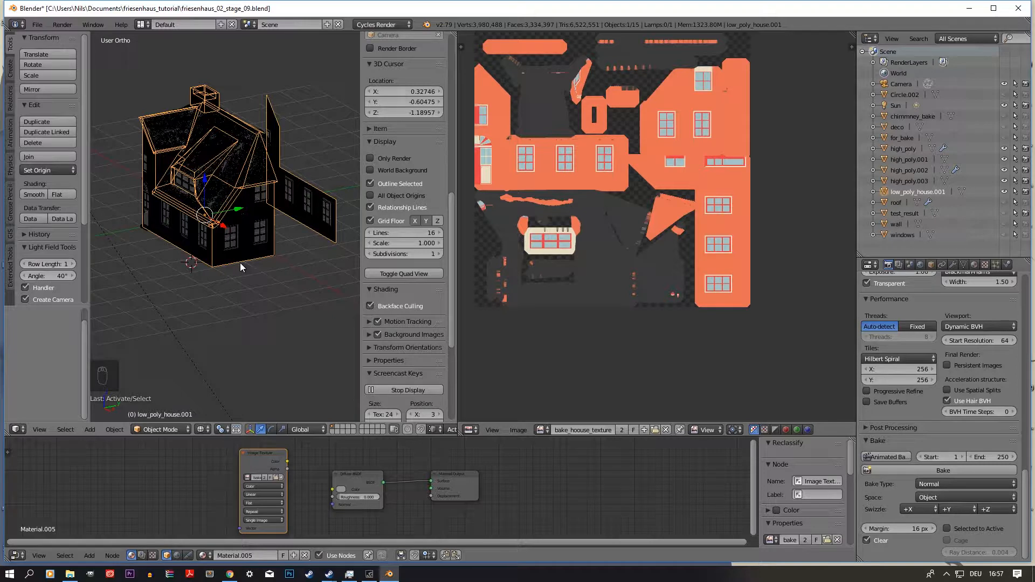
{"action": "mouse_move", "coordinate": [231, 264]}
{"action": "middle_mouse_down"}
{"action": "mouse_move", "coordinate": [237, 285]}
{"action": "mouse_move", "coordinate": [225, 278]}
{"action": "mouse_move", "coordinate": [245, 241]}
{"action": "mouse_move", "coordinate": [257, 254]}
{"action": "mouse_move", "coordinate": [243, 229]}
{"action": "mouse_move", "coordinate": [203, 265]}
{"action": "mouse_move", "coordinate": [239, 271]}
{"action": "mouse_move", "coordinate": [222, 257]}
{"action": "middle_mouse_up"}
{"action": "key", "text": "Tab"}
{"action": "key", "text": "a"}
{"action": "key", "text": "a"}
{"action": "key", "text": "a"}
{"action": "key", "text": "a"}
{"action": "scroll", "coordinate": [243, 229], "scroll_direction": "up", "scroll_amount": 3}
{"action": "scroll", "coordinate": [233, 223], "scroll_direction": "up", "scroll_amount": 2}
{"action": "scroll", "coordinate": [235, 222], "scroll_direction": "down", "scroll_amount": 4}
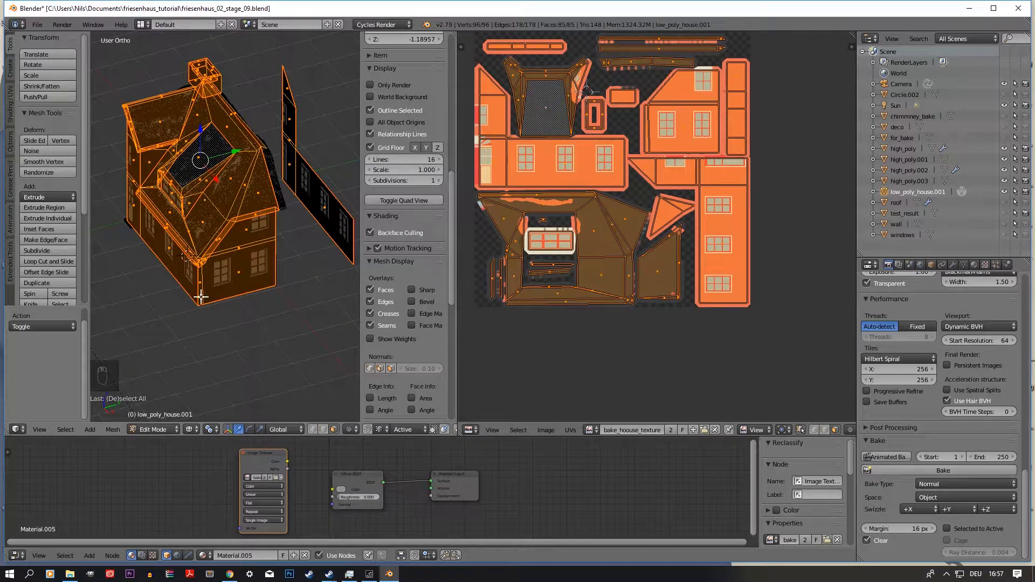
- Return to Object Mode and bake the object-space normal map of the low-poly house
{"action": "key", "text": "Tab"}
{"action": "middle_click_drag", "start_coordinate": [245, 238], "coordinate": [234, 244]}
{"action": "scroll", "coordinate": [243, 229], "scroll_direction": "down", "scroll_amount": 2}
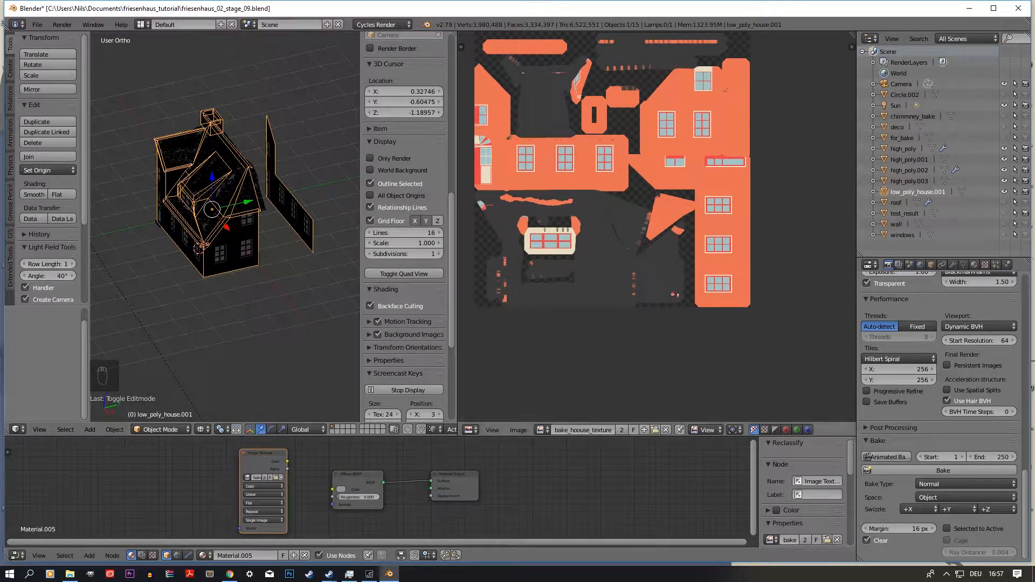
{"action": "left_click", "coordinate": [939, 470]}
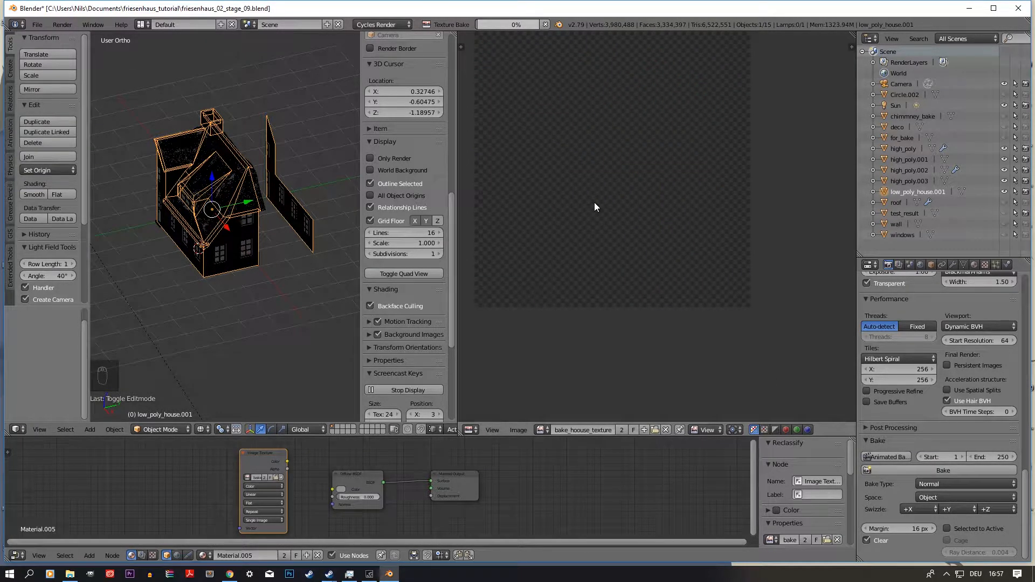
{"action": "middle_click_drag", "start_coordinate": [554, 201], "coordinate": [603, 273]}
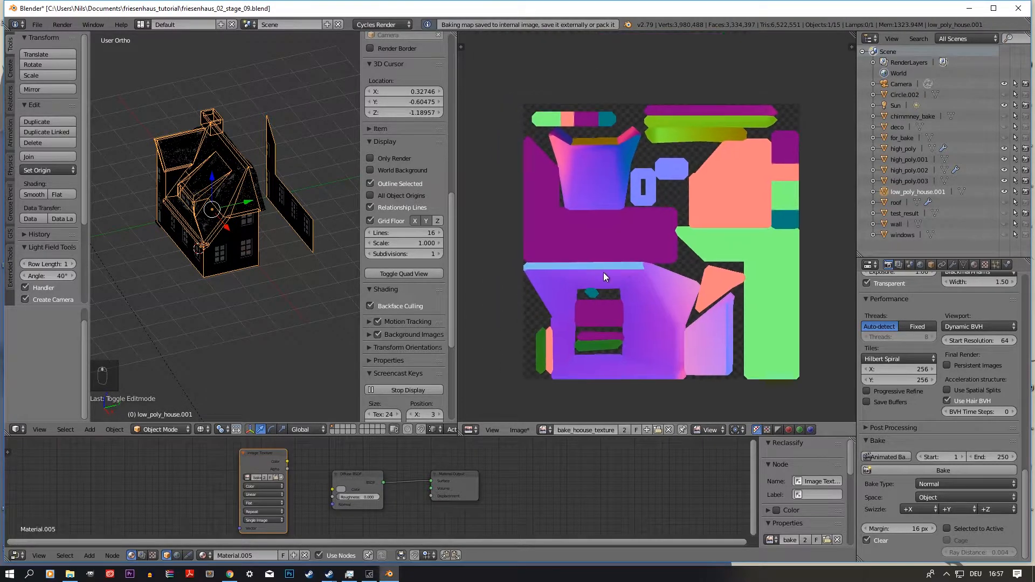
{"action": "middle_click_drag", "start_coordinate": [623, 333], "coordinate": [617, 280]}
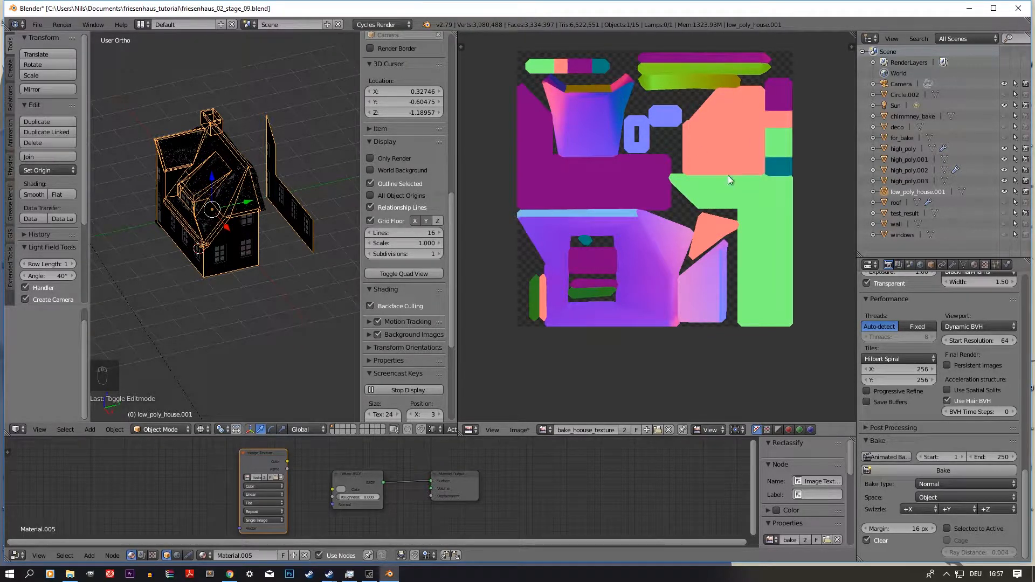
- Compare the baked normal map with the house's face directions and display the model in solid shading
{"action": "middle_click_drag", "start_coordinate": [244, 221], "coordinate": [225, 183]}
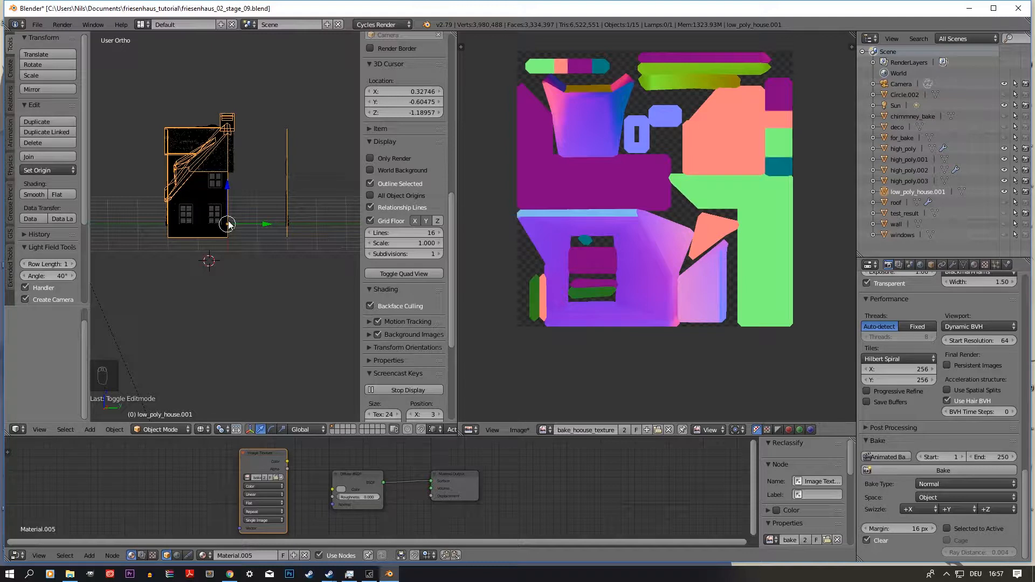
{"action": "scroll", "coordinate": [234, 203], "scroll_direction": "up", "scroll_amount": 5, "text": "shift"}
{"action": "scroll", "coordinate": [218, 213], "scroll_direction": "down", "scroll_amount": 2, "text": "ctrl"}
{"action": "middle_click_drag", "start_coordinate": [218, 216], "coordinate": [235, 241]}
{"action": "scroll", "coordinate": [235, 240], "scroll_direction": "up", "scroll_amount": 4}
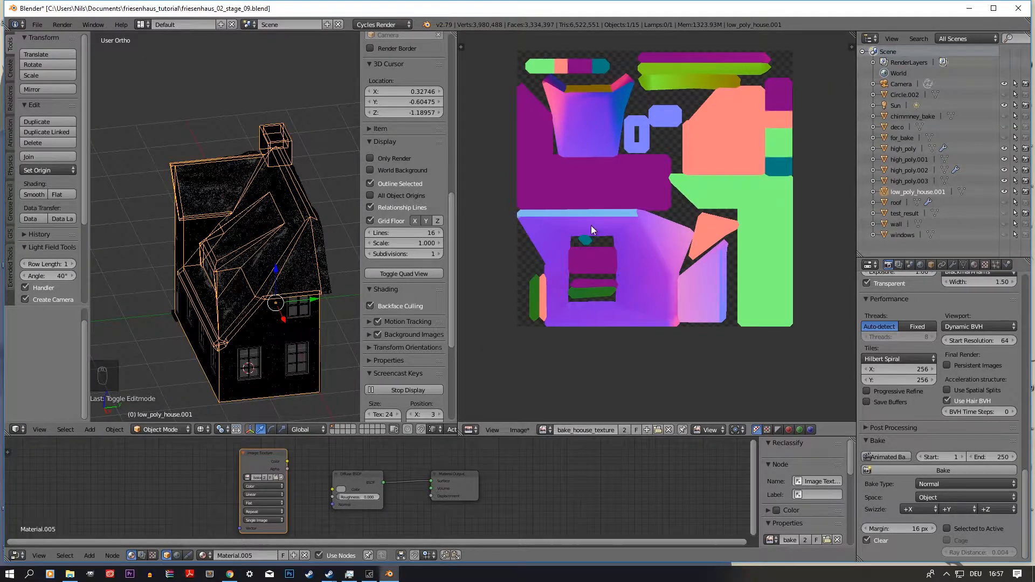
{"action": "scroll", "coordinate": [630, 157], "scroll_direction": "up", "scroll_amount": 1}
{"action": "scroll", "coordinate": [629, 158], "scroll_direction": "down", "scroll_amount": 2}
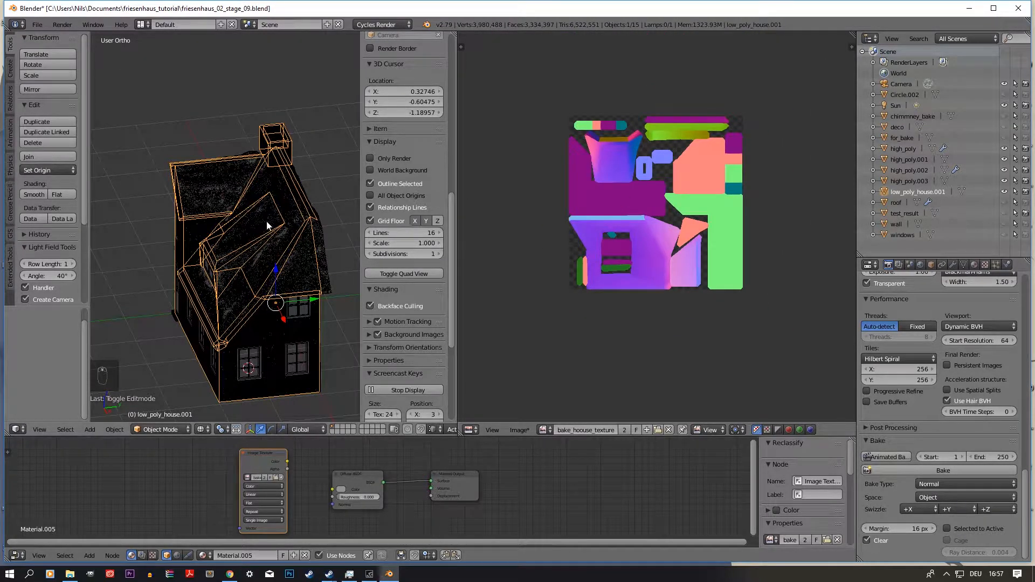
{"action": "key", "text": "z"}
{"action": "scroll", "coordinate": [270, 242], "scroll_direction": "up", "scroll_amount": 2}
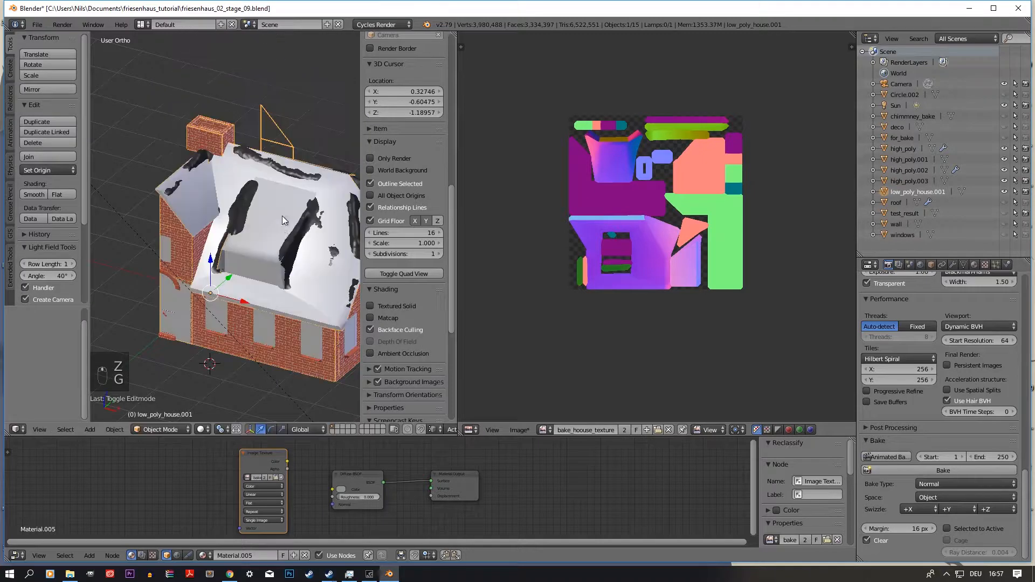
- Move the low-poly house 3.215 units up along Z, clear of the high-poly parts
{"action": "scroll", "coordinate": [286, 232], "scroll_direction": "down", "scroll_amount": 2}
{"action": "key", "text": "g"}
{"action": "left_click", "coordinate": [229, 141]}
{"action": "middle_click_drag", "start_coordinate": [228, 141], "coordinate": [201, 218]}
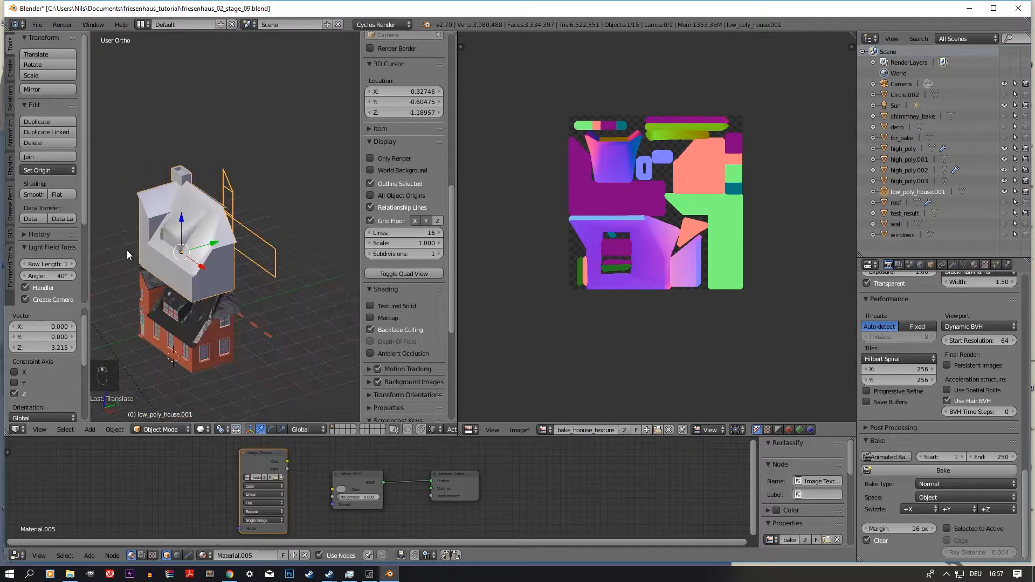
- Examine the lifted house's roof and dormer against the matching areas of the baked normal map
{"action": "middle_click_drag", "start_coordinate": [127, 251], "coordinate": [192, 252], "text": "shift"}
{"action": "scroll", "coordinate": [221, 248], "scroll_direction": "up", "scroll_amount": 6}
{"action": "middle_click_drag", "start_coordinate": [297, 254], "coordinate": [262, 233]}
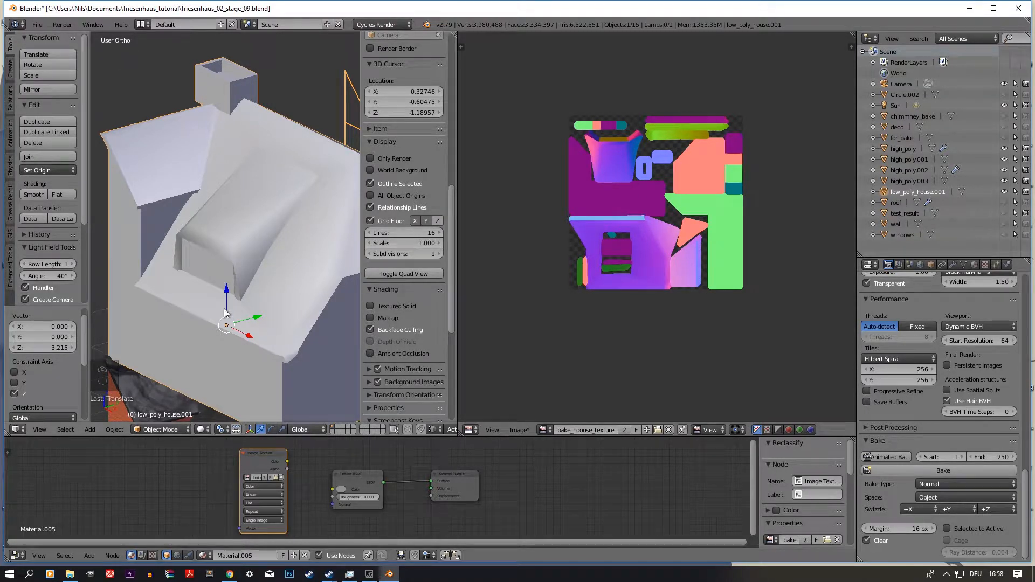
{"action": "scroll", "coordinate": [248, 277], "scroll_direction": "down", "scroll_amount": 4}
{"action": "middle_click_drag", "start_coordinate": [251, 270], "coordinate": [294, 254]}
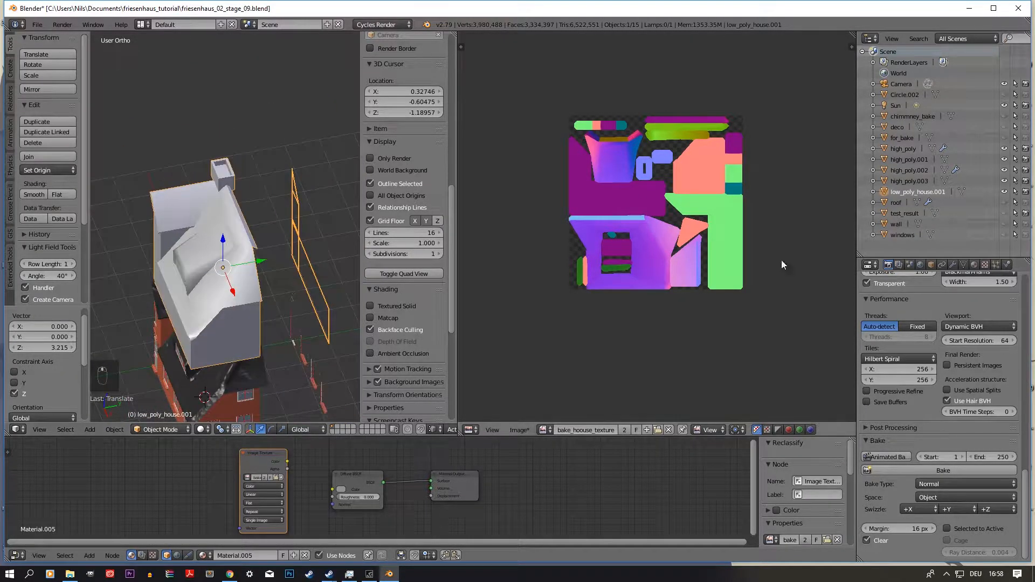
{"action": "scroll", "coordinate": [692, 251], "scroll_direction": "up", "scroll_amount": 5}
{"action": "mouse_move", "coordinate": [649, 258]}
{"action": "middle_mouse_down"}
{"action": "mouse_move", "coordinate": [696, 237]}
{"action": "mouse_move", "coordinate": [635, 266]}
{"action": "middle_mouse_up"}
{"action": "scroll", "coordinate": [697, 255], "scroll_direction": "down", "scroll_amount": 3}
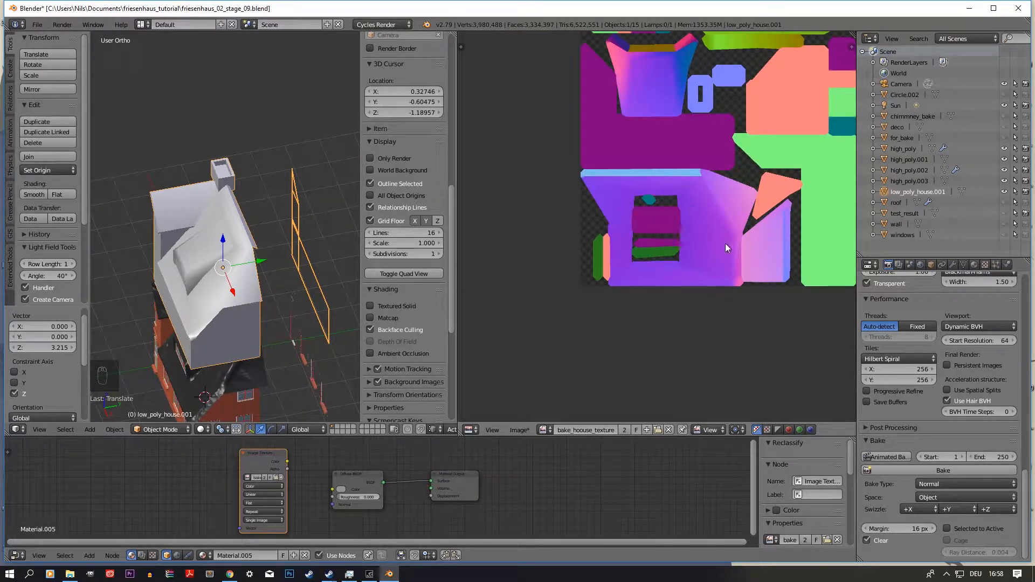
- Compare the side wall and the roof slopes with the colours of their islands in the baked map
{"action": "middle_click_drag", "start_coordinate": [209, 237], "coordinate": [221, 190]}
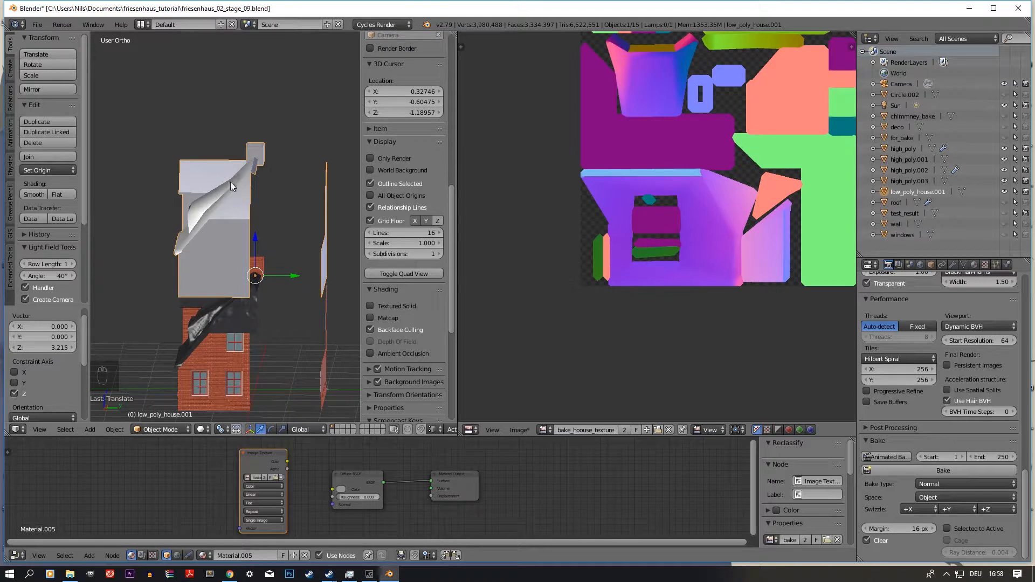
{"action": "middle_click_drag", "start_coordinate": [183, 187], "coordinate": [244, 179]}
{"action": "scroll", "coordinate": [245, 179], "scroll_direction": "up", "scroll_amount": 3}
{"action": "scroll", "coordinate": [631, 217], "scroll_direction": "down", "scroll_amount": 4}
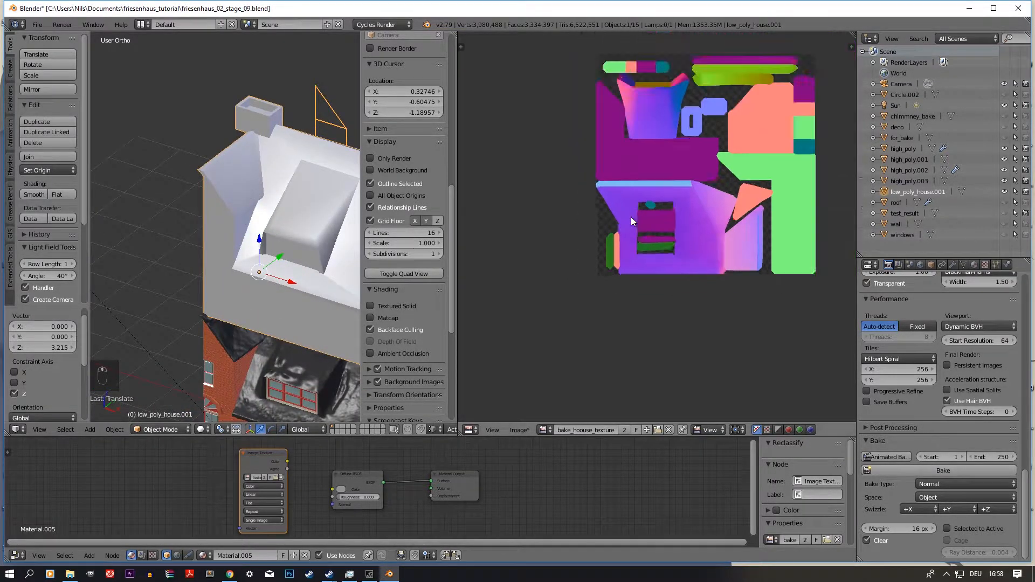
{"action": "scroll", "coordinate": [302, 204], "scroll_direction": "down", "scroll_amount": 3}
{"action": "middle_click_drag", "start_coordinate": [302, 204], "coordinate": [221, 218]}
{"action": "middle_click_drag", "start_coordinate": [699, 233], "coordinate": [671, 210]}
{"action": "middle_click_drag", "start_coordinate": [593, 214], "coordinate": [657, 241]}
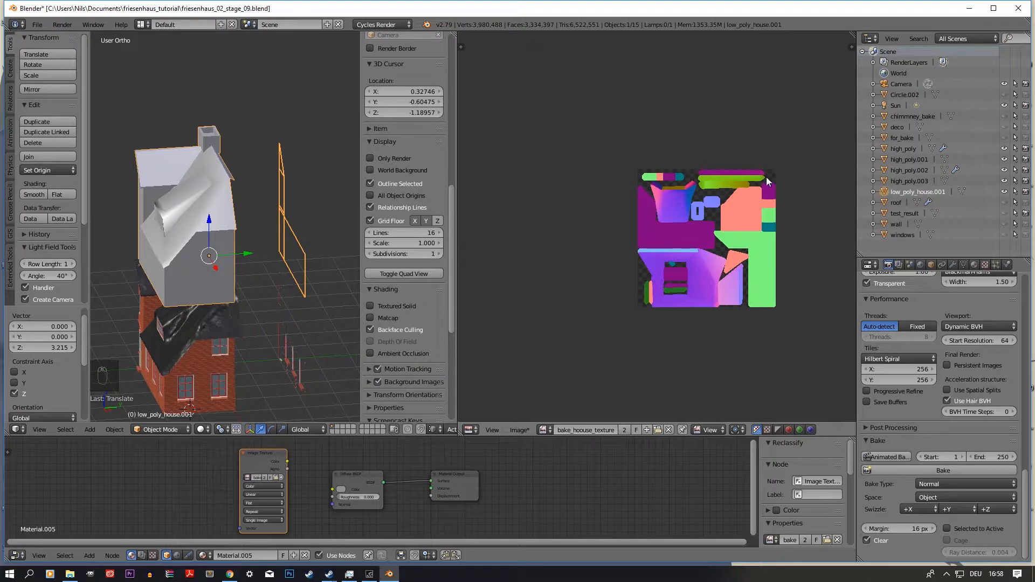
- Undo the upward move of the low-poly house
{"action": "middle_click_drag", "start_coordinate": [302, 237], "coordinate": [240, 235]}
{"action": "scroll", "coordinate": [240, 240], "scroll_direction": "up", "scroll_amount": 5}
{"action": "scroll", "coordinate": [241, 245], "scroll_direction": "down", "scroll_amount": 5}
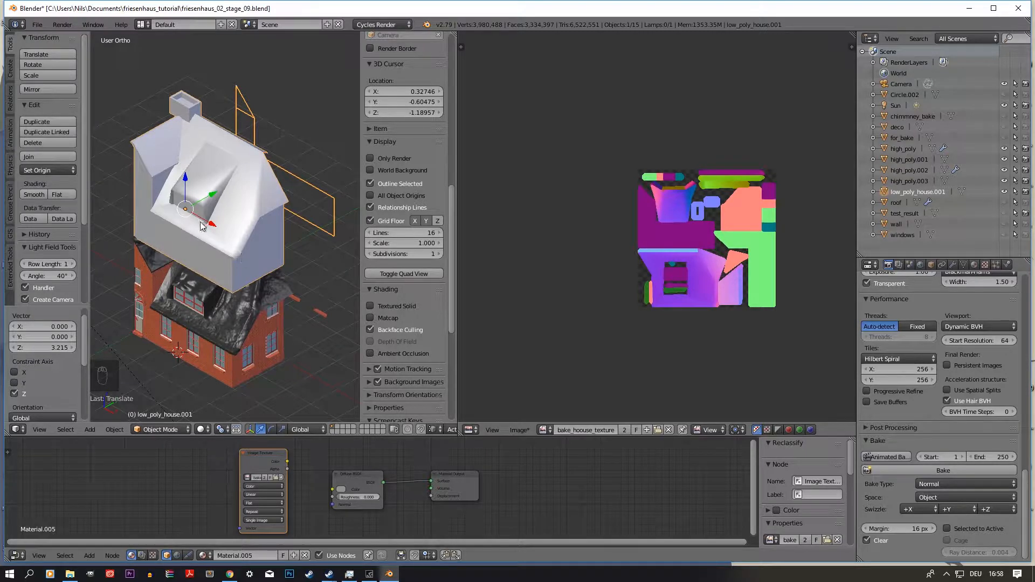
{"action": "key", "text": "ctrl+z"}
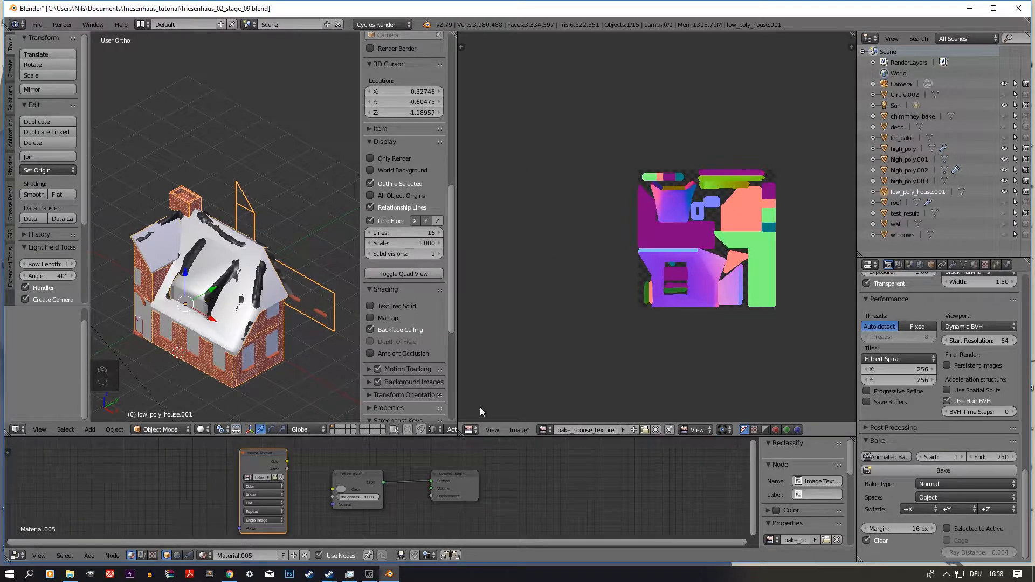
- Save the object-space normal map as a Targa image, overwriting house_tutorial_obj_nrml.tga in the video_house folder
{"action": "left_click", "coordinate": [520, 429]}
{"action": "left_click", "coordinate": [571, 341]}
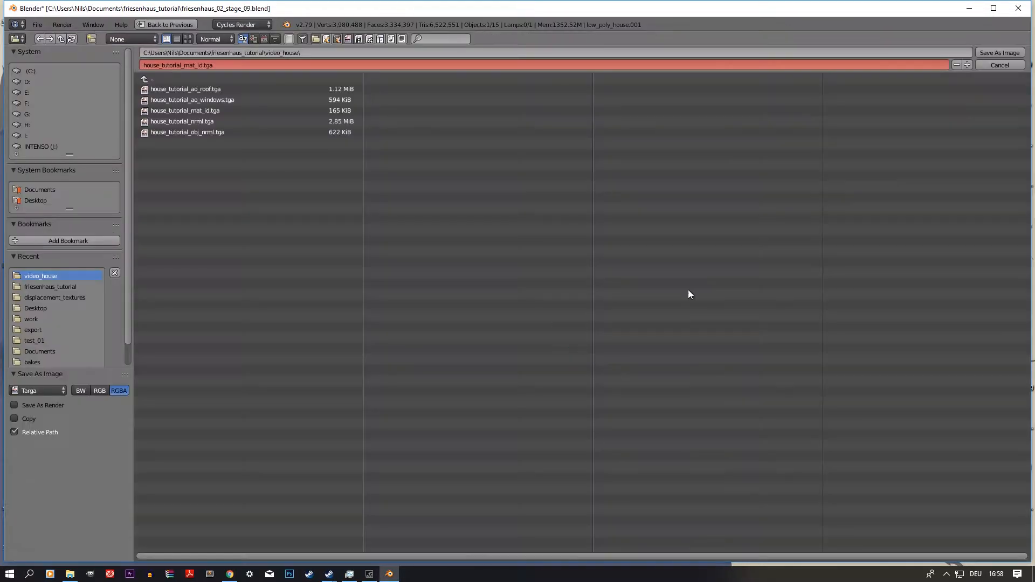
{"action": "left_click", "coordinate": [231, 132]}
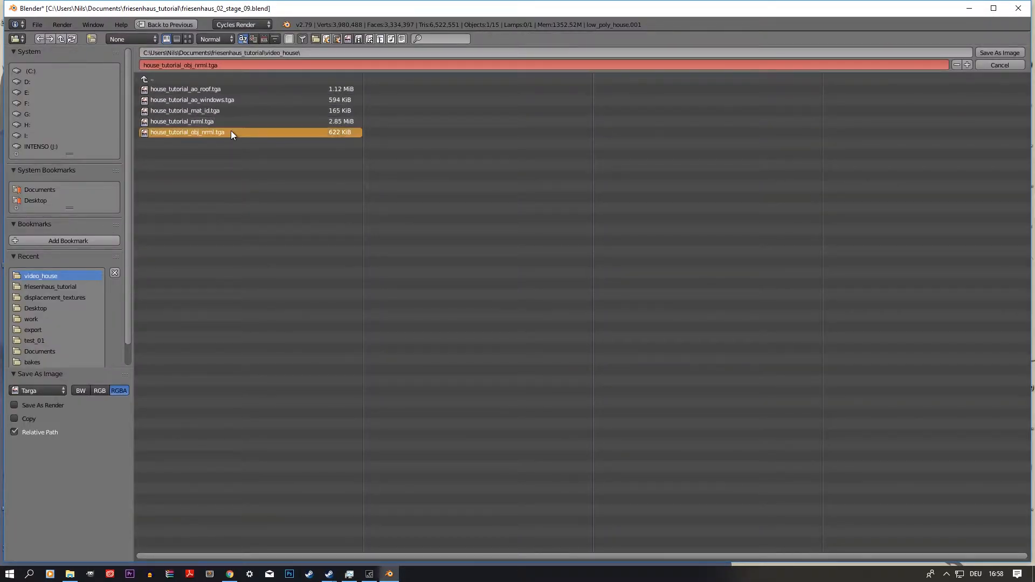
{"action": "left_click", "coordinate": [990, 52]}
{"action": "scroll", "coordinate": [707, 244], "scroll_direction": "up", "scroll_amount": 4}
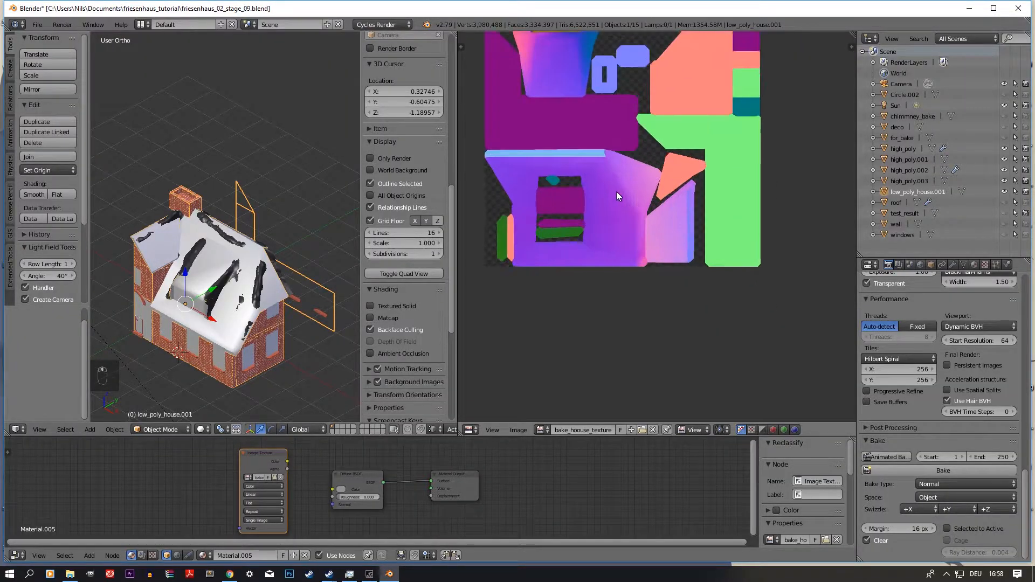
{"action": "scroll", "coordinate": [617, 192], "scroll_direction": "down", "scroll_amount": 3}
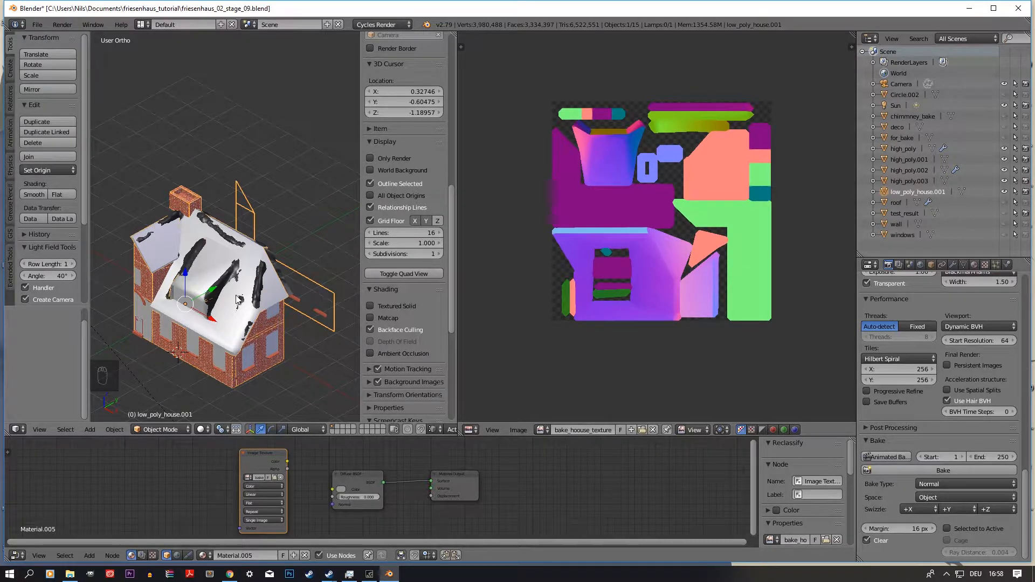
- Enter Edit Mode on the low-poly house and select all its geometry to display its UV layout over the map
{"action": "middle_click_drag", "start_coordinate": [239, 299], "coordinate": [214, 280]}
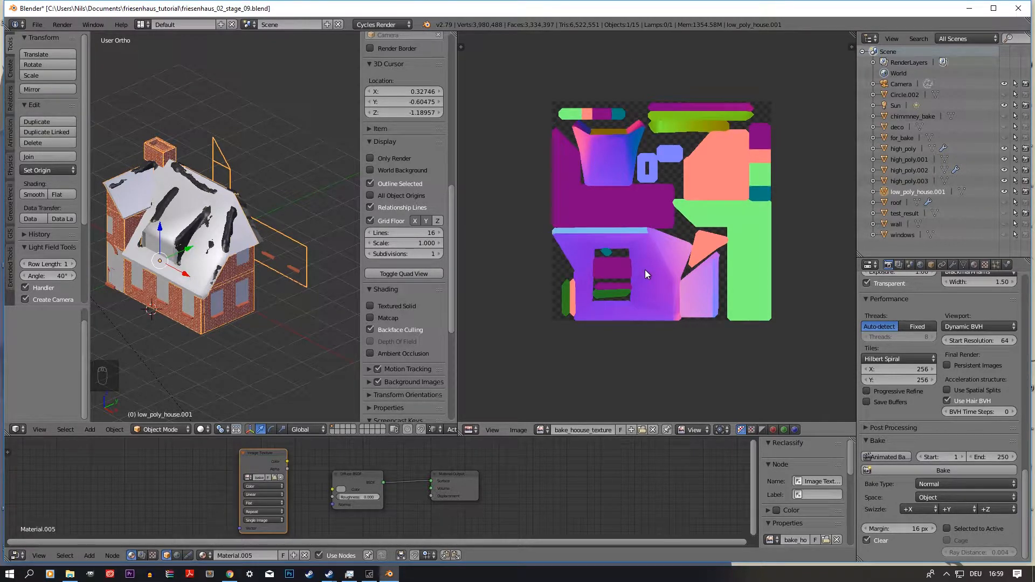
{"action": "mouse_move", "coordinate": [289, 264]}
{"action": "middle_mouse_down"}
{"action": "mouse_move", "coordinate": [263, 270]}
{"action": "mouse_move", "coordinate": [266, 310]}
{"action": "mouse_move", "coordinate": [239, 282]}
{"action": "mouse_move", "coordinate": [291, 234]}
{"action": "mouse_move", "coordinate": [198, 300]}
{"action": "mouse_move", "coordinate": [269, 291]}
{"action": "mouse_move", "coordinate": [231, 276]}
{"action": "mouse_move", "coordinate": [283, 256]}
{"action": "mouse_move", "coordinate": [307, 229]}
{"action": "mouse_move", "coordinate": [219, 305]}
{"action": "mouse_move", "coordinate": [300, 291]}
{"action": "mouse_move", "coordinate": [300, 249]}
{"action": "middle_mouse_up"}
{"action": "middle_click_drag", "start_coordinate": [219, 294], "coordinate": [248, 264]}
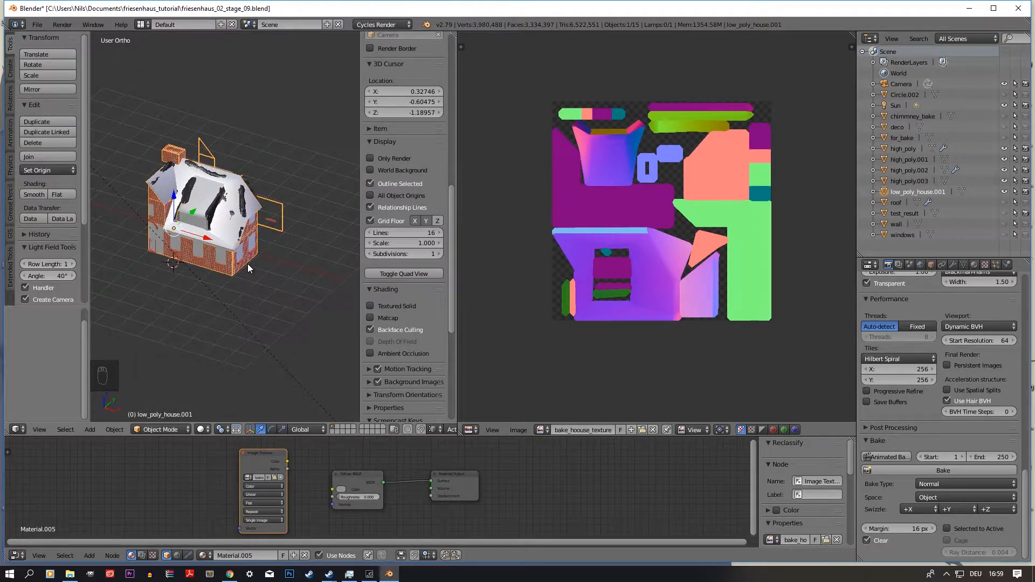
{"action": "key", "text": "Tab"}
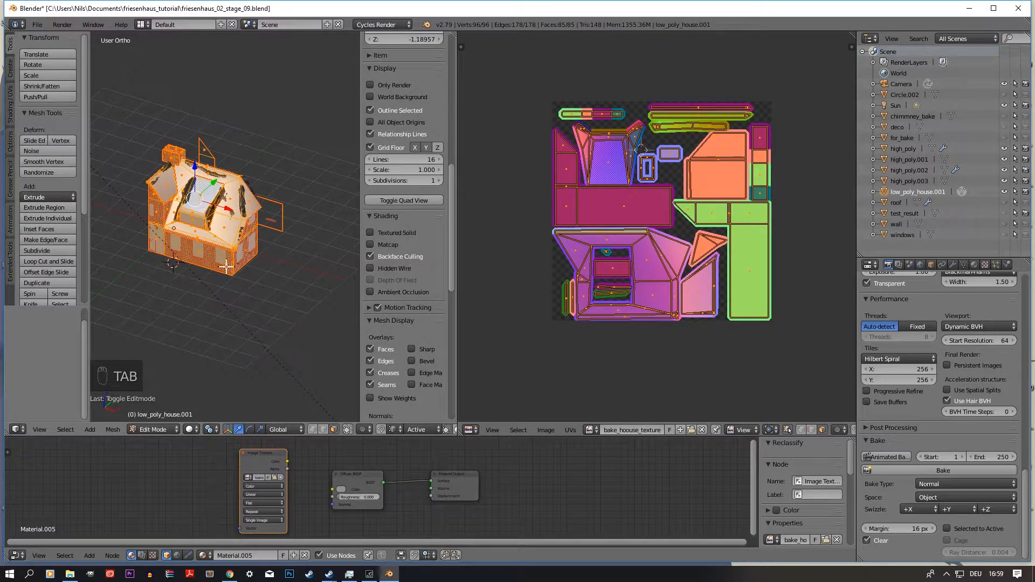
{"action": "key", "text": "a"}
{"action": "key", "text": "a"}
{"action": "key", "text": "a"}
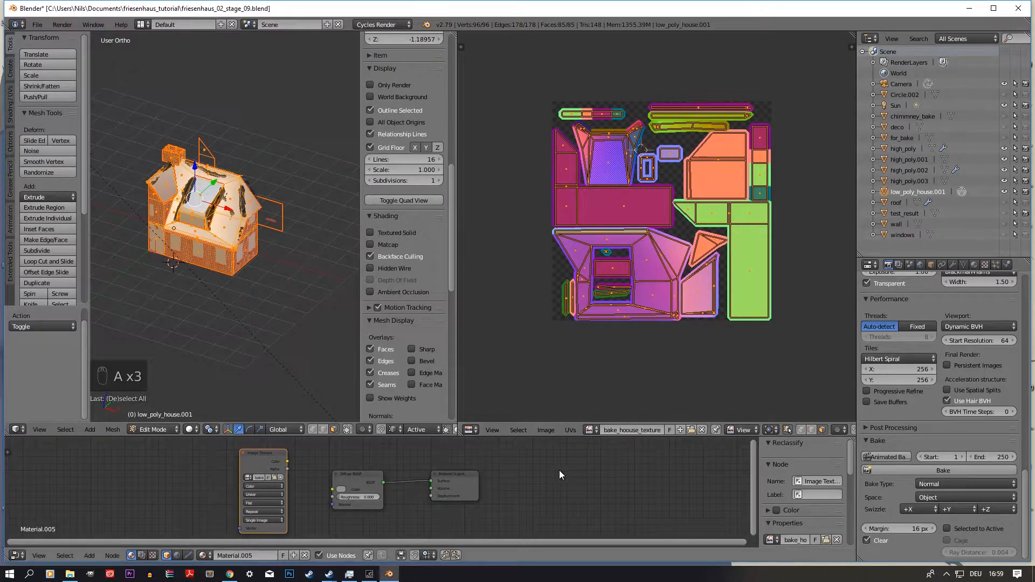
- Export the low-poly house's UV layout as the PNG image house_tutorial_uv.png in the video_house folder and leave Edit Mode
{"action": "left_click", "coordinate": [570, 430]}
{"action": "left_click", "coordinate": [608, 162]}
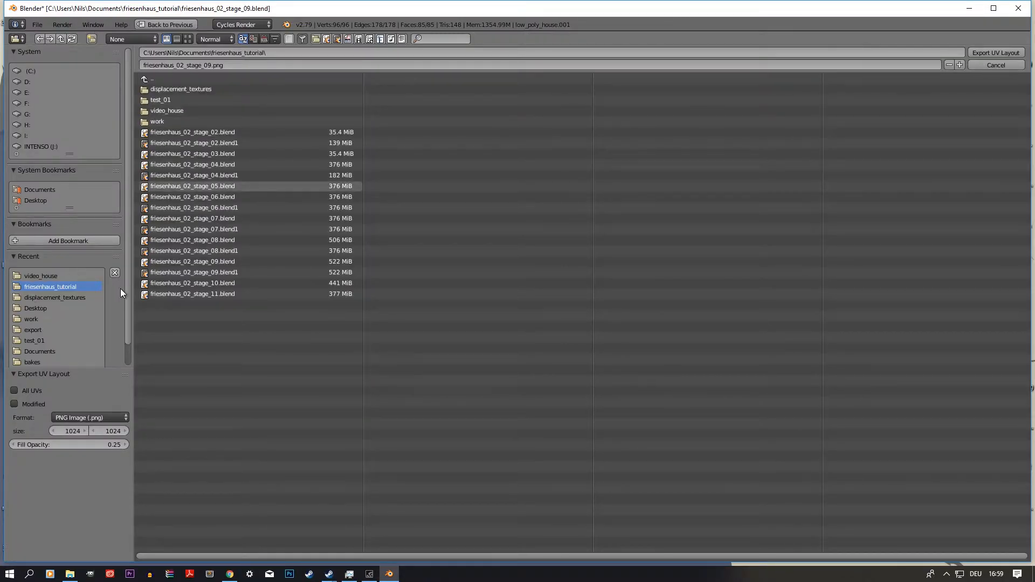
{"action": "left_click", "coordinate": [202, 110]}
{"action": "left_click", "coordinate": [195, 89]}
{"action": "left_click", "coordinate": [213, 63]}
{"action": "left_click_drag", "start_coordinate": [195, 70], "coordinate": [184, 72]}
{"action": "type", "text": "use_tutorial_uv"}
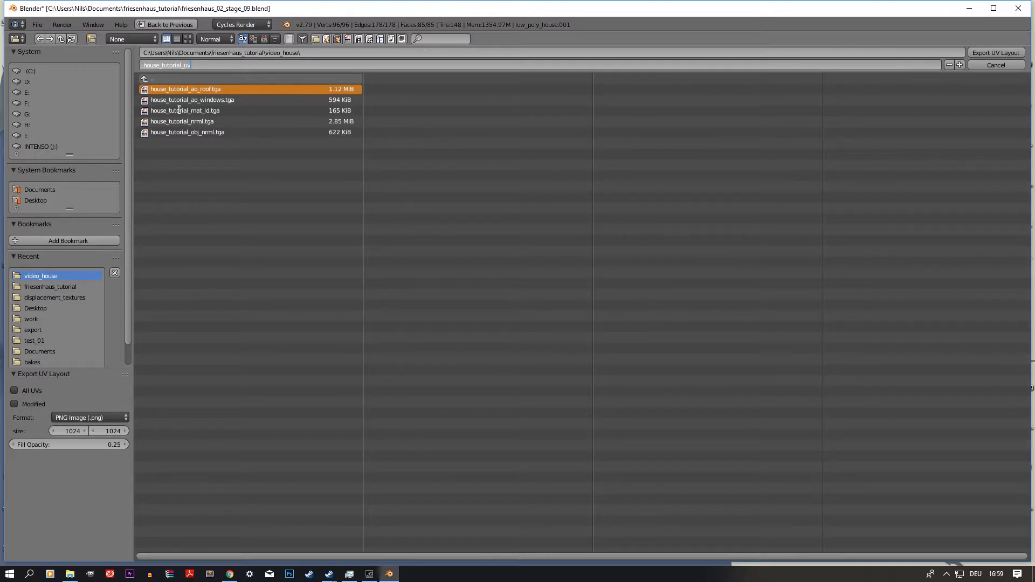
{"action": "key", "text": "Return"}
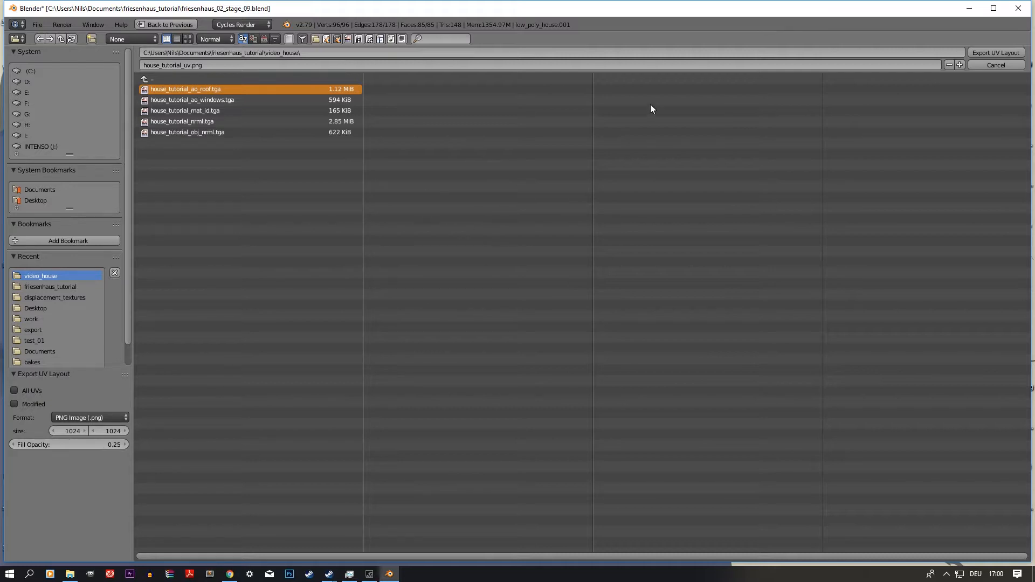
{"action": "left_click", "coordinate": [284, 65]}
{"action": "left_click", "coordinate": [76, 461]}
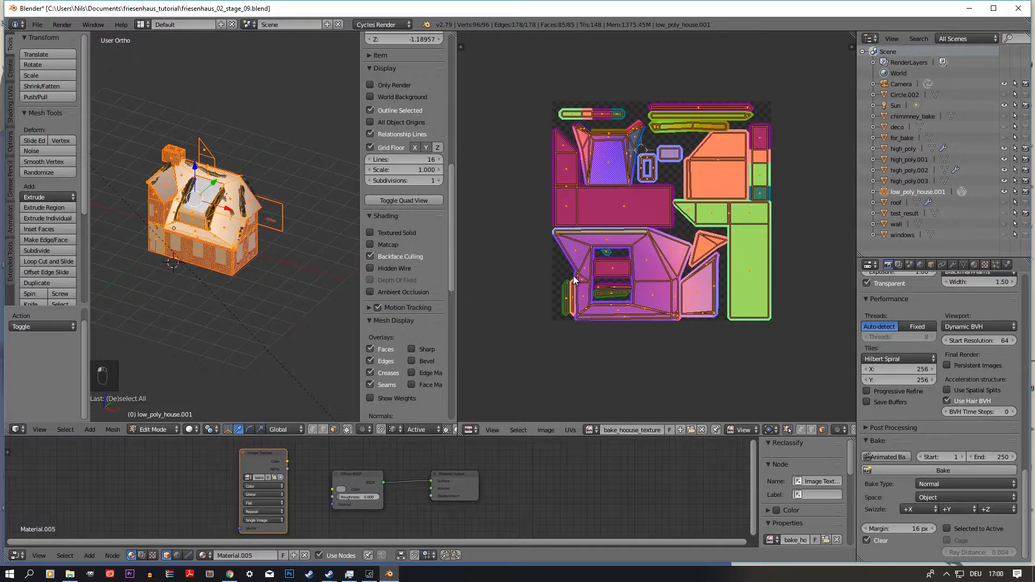
{"action": "key", "text": "Tab"}
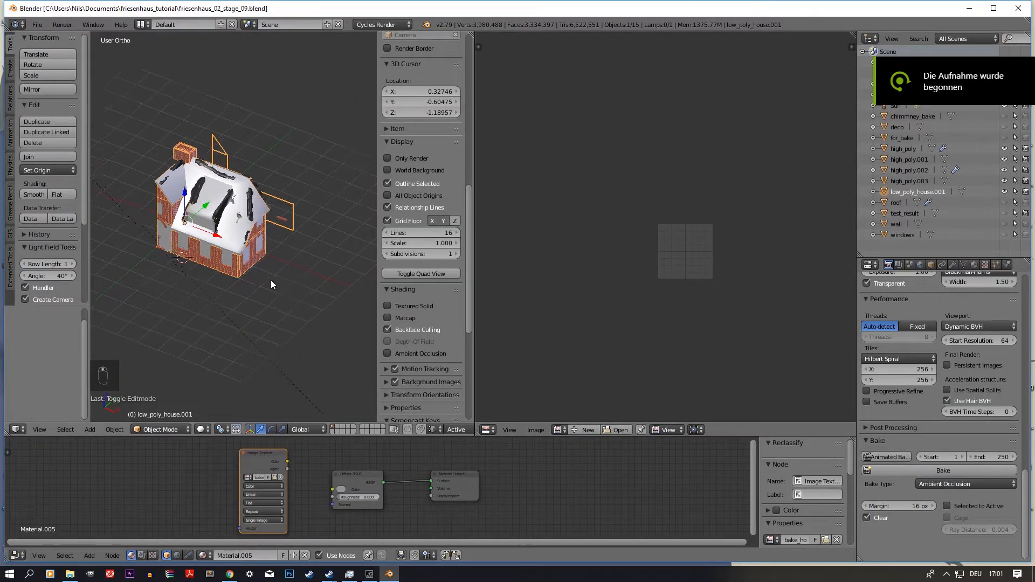
- Inspect the low-poly house's full geometry and UV layout in Edit Mode, returning to Object Mode
{"action": "key", "text": "Tab"}
{"action": "key", "text": "a"}
{"action": "key", "text": "a"}
{"action": "key", "text": "a"}
{"action": "key", "text": "a"}
{"action": "mouse_move", "coordinate": [219, 280]}
{"action": "middle_mouse_down"}
{"action": "mouse_move", "coordinate": [231, 267]}
{"action": "mouse_move", "coordinate": [273, 275]}
{"action": "mouse_move", "coordinate": [222, 294]}
{"action": "middle_mouse_up"}
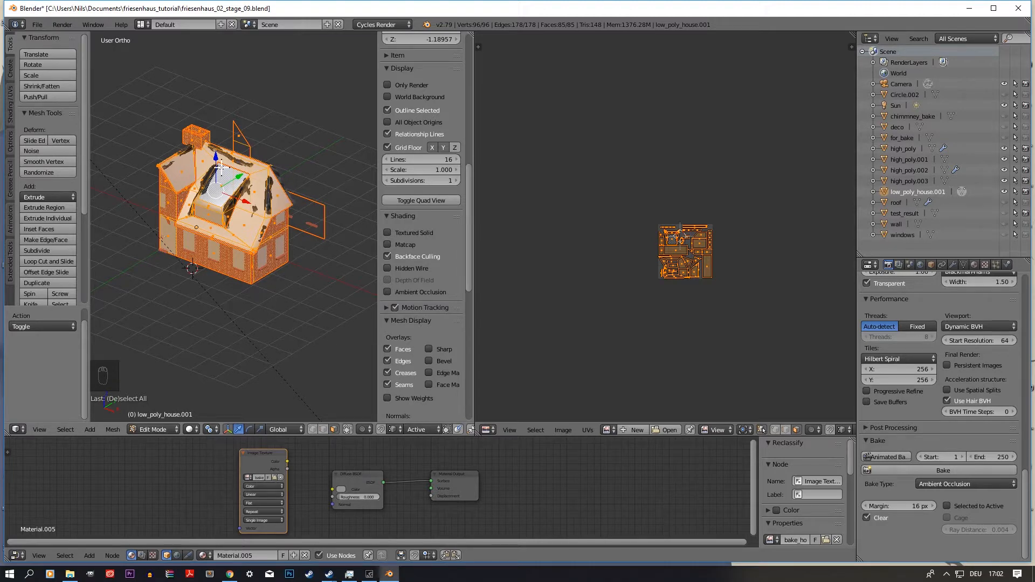
{"action": "key", "text": "Tab"}
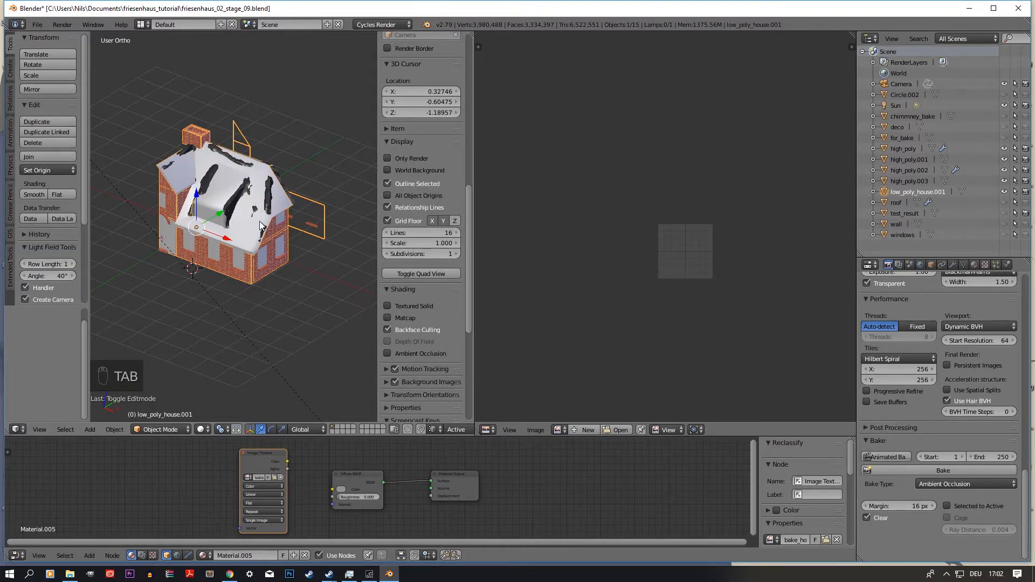
{"action": "middle_click_drag", "start_coordinate": [262, 226], "coordinate": [229, 246]}
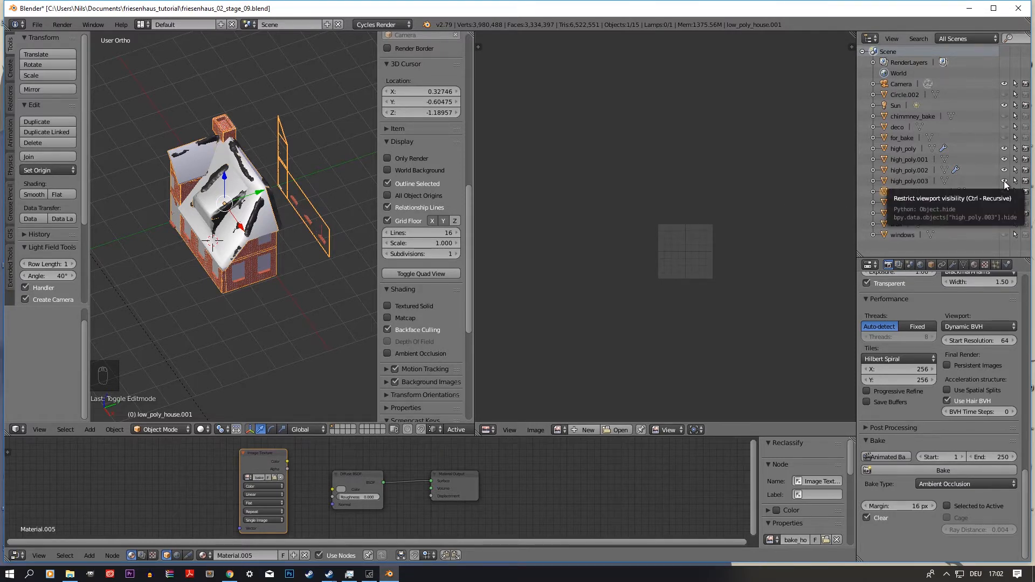
{"action": "key", "text": "Tab"}
{"action": "key", "text": "Tab"}
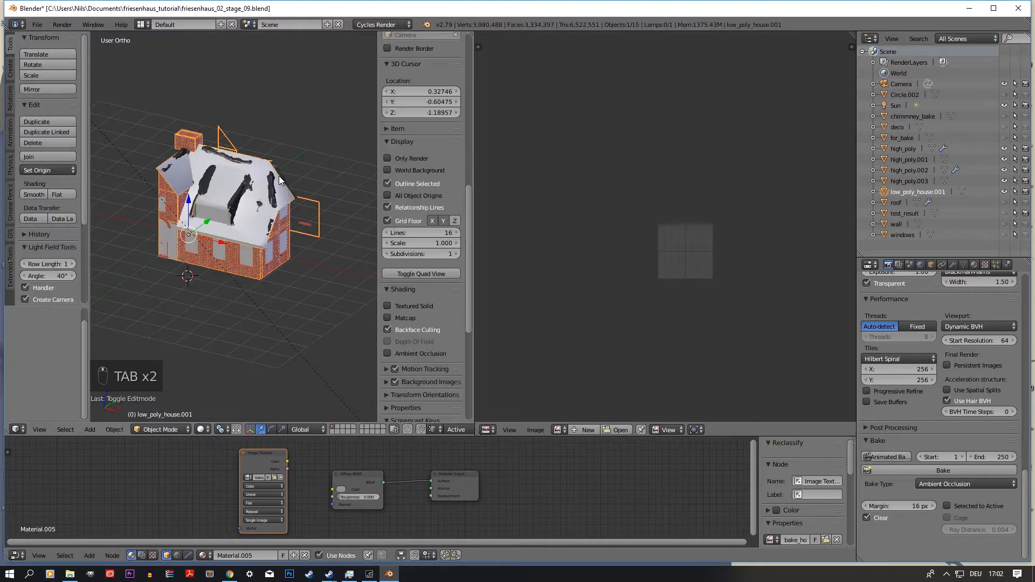
- Hide the objects high_poly.003, high_poly.002, high_poly.001 and high_poly in the viewport, leaving the low-poly house shown
{"action": "left_click", "coordinate": [1005, 174]}
{"action": "left_click", "coordinate": [1004, 171]}
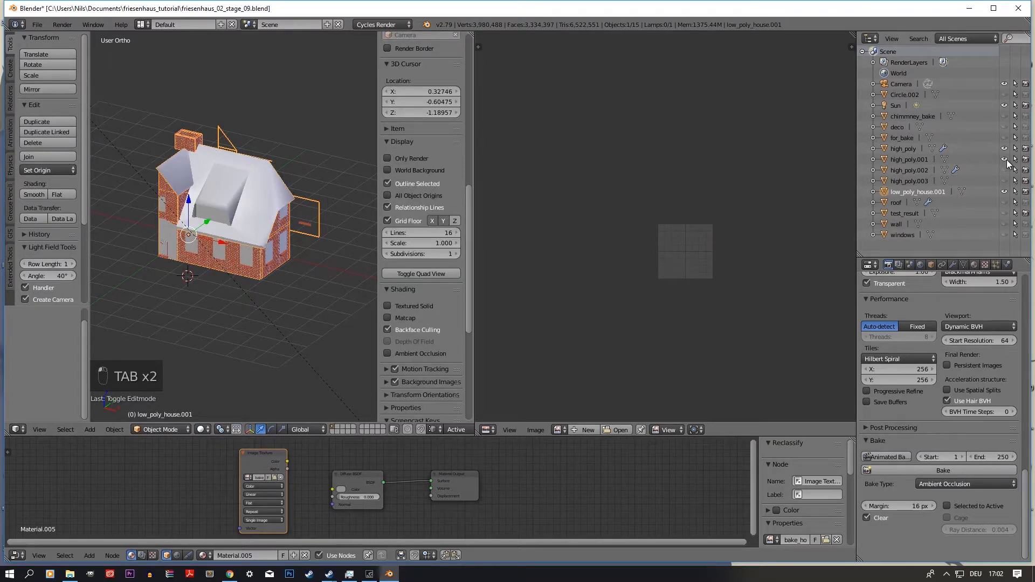
{"action": "left_click", "coordinate": [1005, 161]}
{"action": "left_click", "coordinate": [1004, 149]}
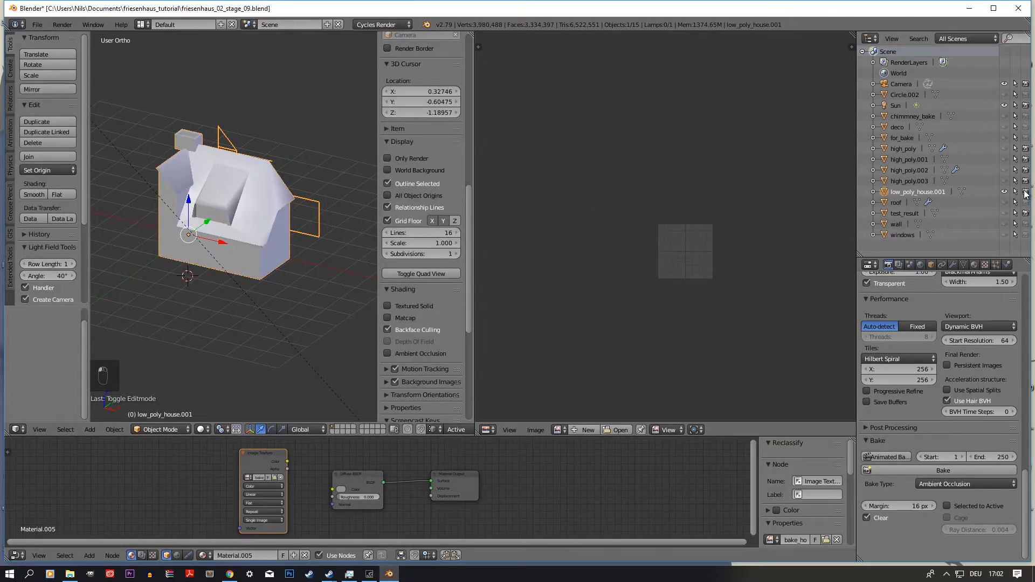
- Exclude the four high_poly objects, the Sun and test_result from rendering
{"action": "left_click", "coordinate": [1026, 180]}
{"action": "left_click", "coordinate": [1026, 170]}
{"action": "left_click", "coordinate": [1026, 159]}
{"action": "left_click", "coordinate": [1026, 148]}
{"action": "left_click", "coordinate": [1026, 105]}
{"action": "left_click", "coordinate": [1026, 214]}
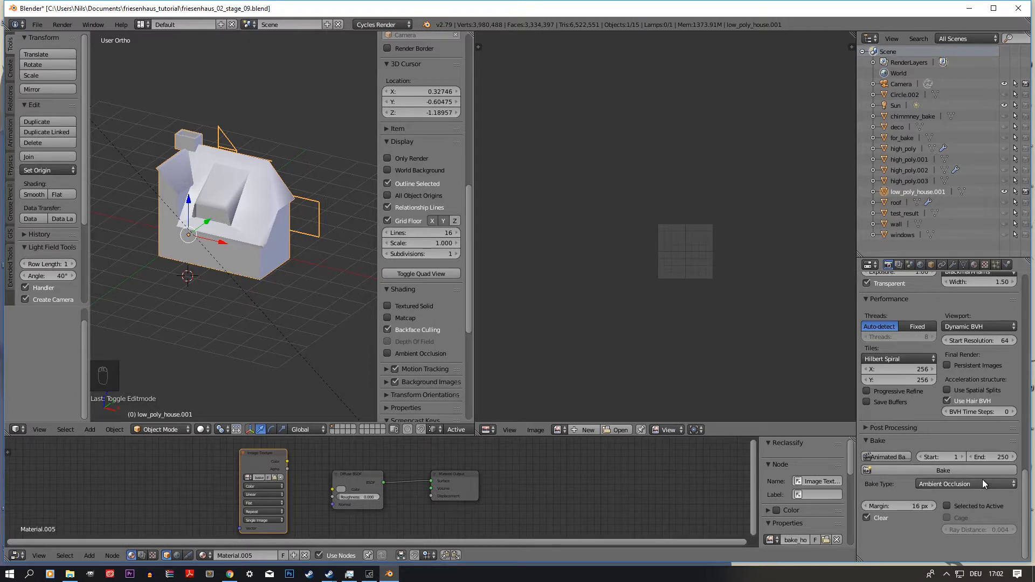
- Bake the ambient occlusion of the low-poly house alone and check the resulting map
{"action": "left_click", "coordinate": [932, 472]}
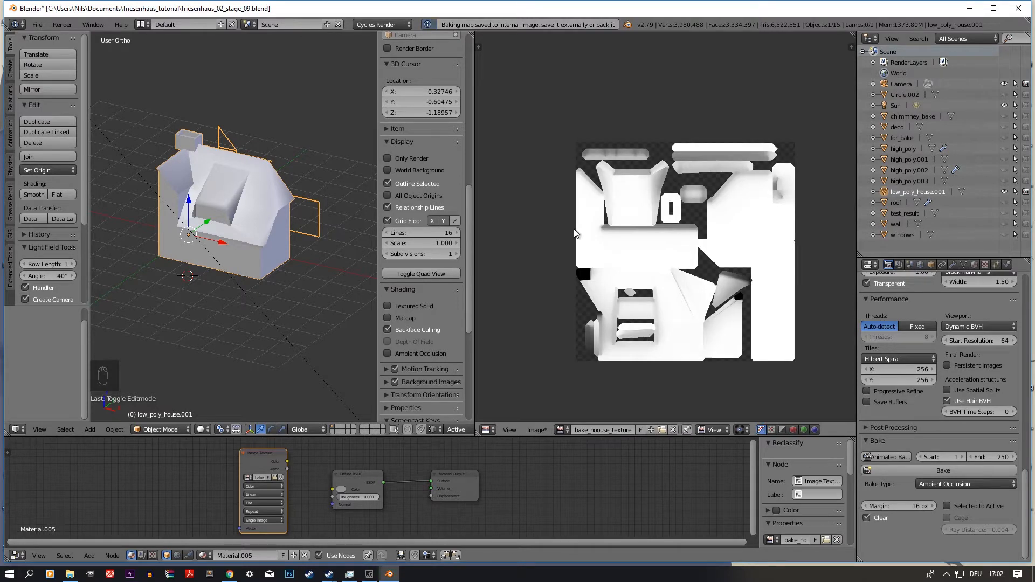
{"action": "scroll", "coordinate": [593, 346], "scroll_direction": "up", "scroll_amount": 1}
{"action": "scroll", "coordinate": [615, 358], "scroll_direction": "down", "scroll_amount": 2}
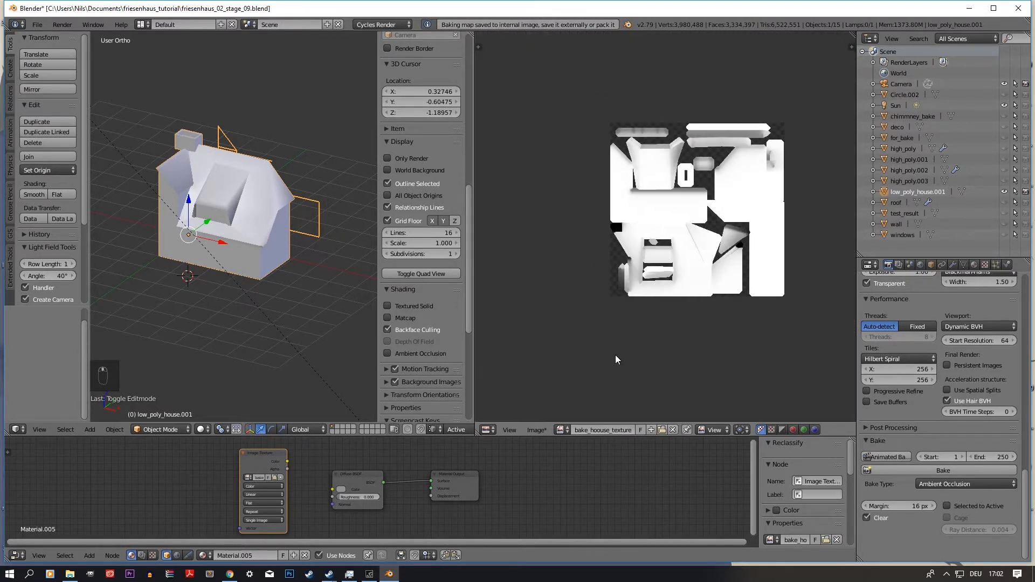
- Save the low-poly ambient occlusion map as a Targa image in the video_house folder, using "low" in its file name
{"action": "left_click", "coordinate": [550, 430]}
{"action": "left_click", "coordinate": [583, 340]}
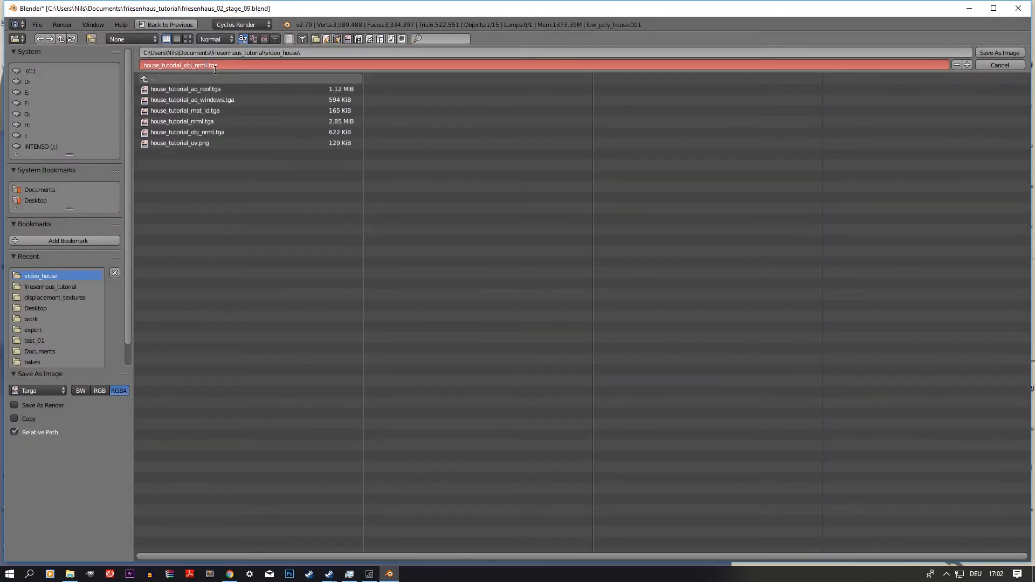
{"action": "key", "text": "BackSpace"}
{"action": "key", "text": "BackSpace"}
{"action": "key", "text": "BackSpace"}
{"action": "type", "text": "low"}
{"action": "left_click", "coordinate": [994, 52]}
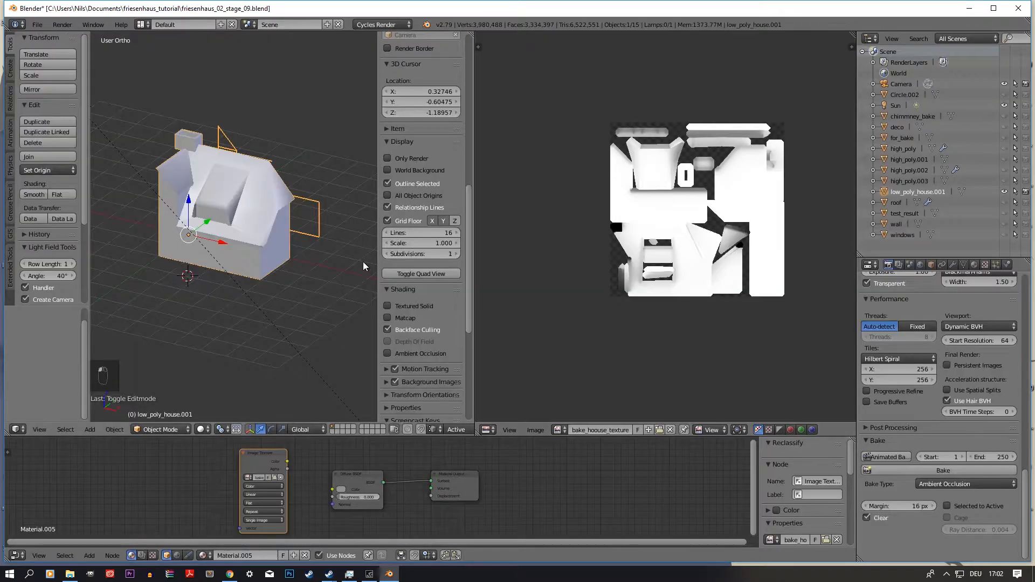
- Widen the 3D viewport and display the house in wireframe to examine its windows and roof
{"action": "left_click_drag", "start_coordinate": [476, 249], "coordinate": [723, 253]}
{"action": "mouse_move", "coordinate": [302, 270]}
{"action": "middle_mouse_down"}
{"action": "mouse_move", "coordinate": [456, 283]}
{"action": "mouse_move", "coordinate": [247, 318]}
{"action": "mouse_move", "coordinate": [356, 266]}
{"action": "mouse_move", "coordinate": [418, 219]}
{"action": "mouse_move", "coordinate": [299, 252]}
{"action": "mouse_move", "coordinate": [467, 245]}
{"action": "mouse_move", "coordinate": [320, 273]}
{"action": "mouse_move", "coordinate": [422, 215]}
{"action": "mouse_move", "coordinate": [431, 179]}
{"action": "mouse_move", "coordinate": [532, 213]}
{"action": "mouse_move", "coordinate": [328, 244]}
{"action": "mouse_move", "coordinate": [414, 234]}
{"action": "mouse_move", "coordinate": [419, 260]}
{"action": "mouse_move", "coordinate": [444, 241]}
{"action": "mouse_move", "coordinate": [151, 206]}
{"action": "middle_mouse_up"}
{"action": "key", "text": "z"}
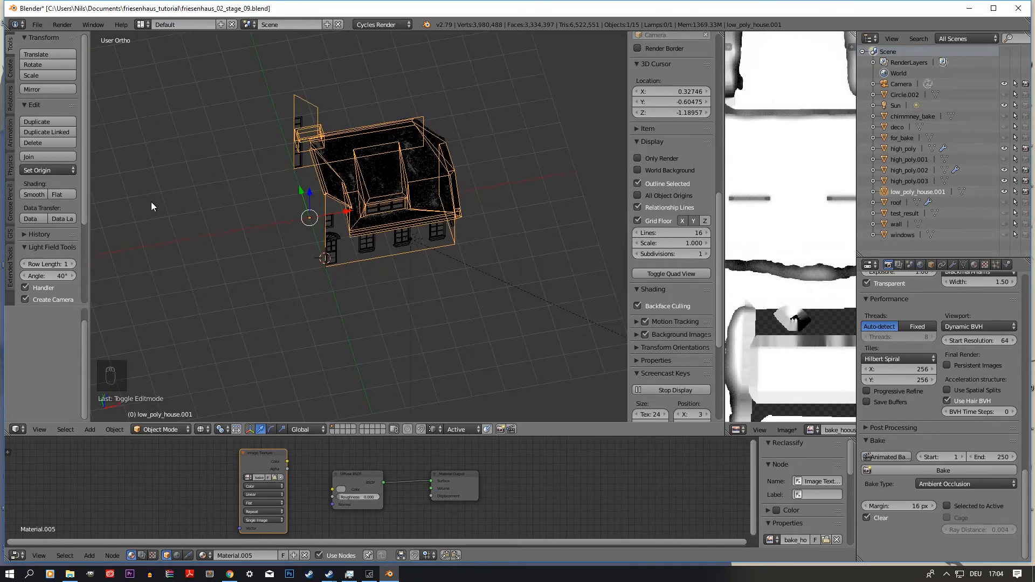
{"action": "middle_click_drag", "start_coordinate": [405, 200], "coordinate": [374, 252]}
{"action": "scroll", "coordinate": [420, 230], "scroll_direction": "up", "scroll_amount": 6}
{"action": "scroll", "coordinate": [373, 253], "scroll_direction": "down", "scroll_amount": 6}
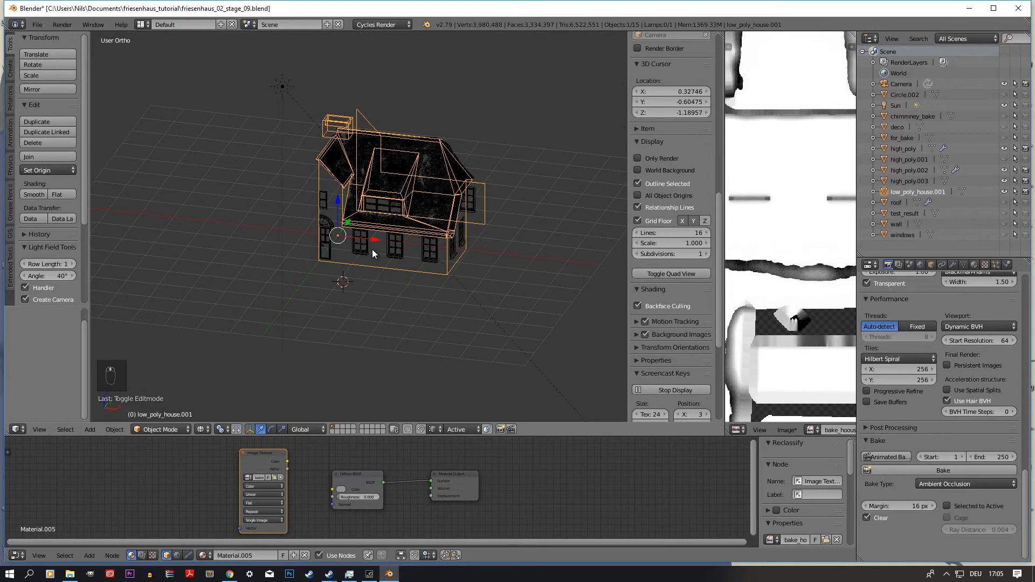